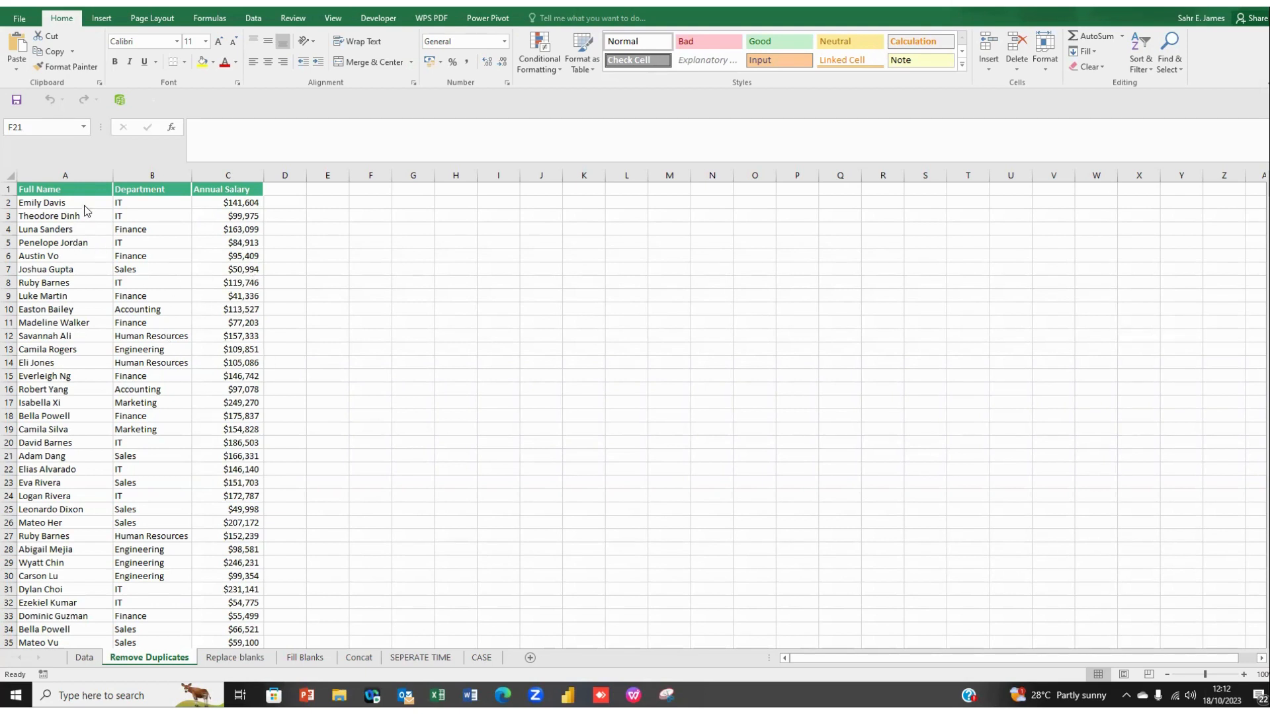
Enlarge the Remove Duplicates worksheet view to 110%.
{"action": "left_click", "coordinate": [69, 172]}
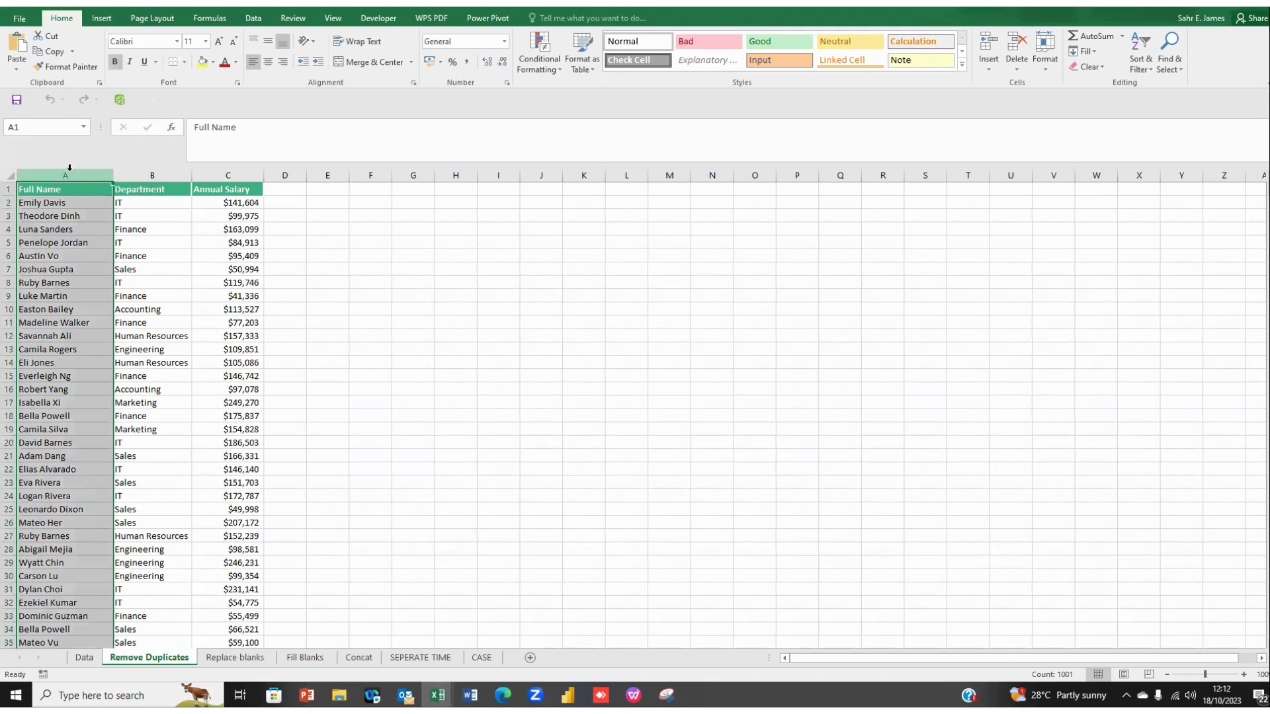
{"action": "left_click", "coordinate": [153, 269]}
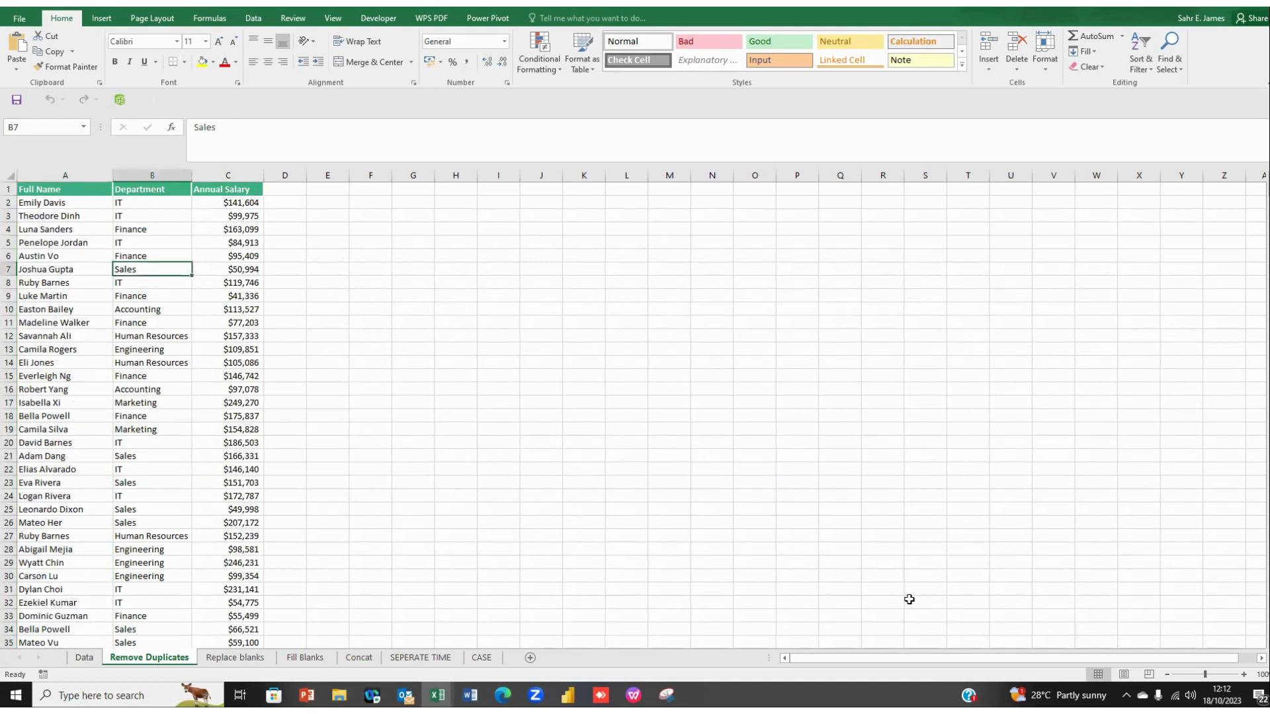
{"action": "left_click", "coordinate": [1243, 675]}
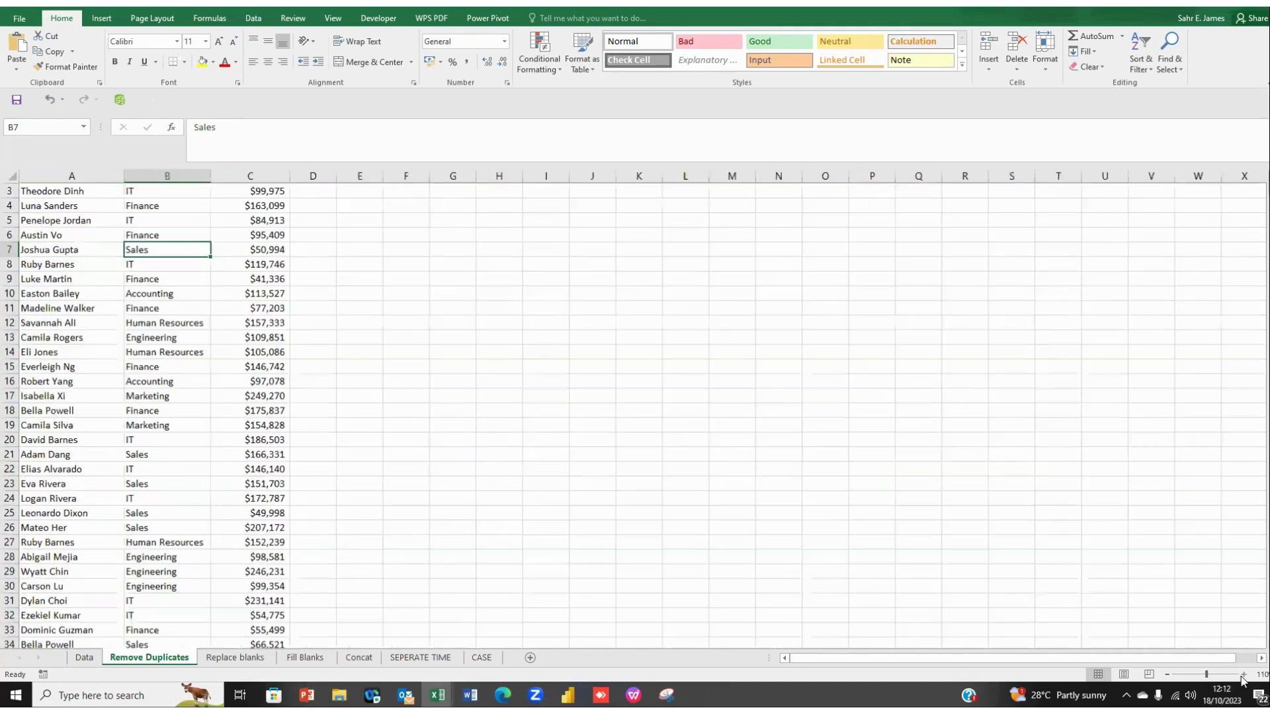
{"action": "scroll", "coordinate": [107, 397], "scroll_direction": "up", "scroll_amount": 1}
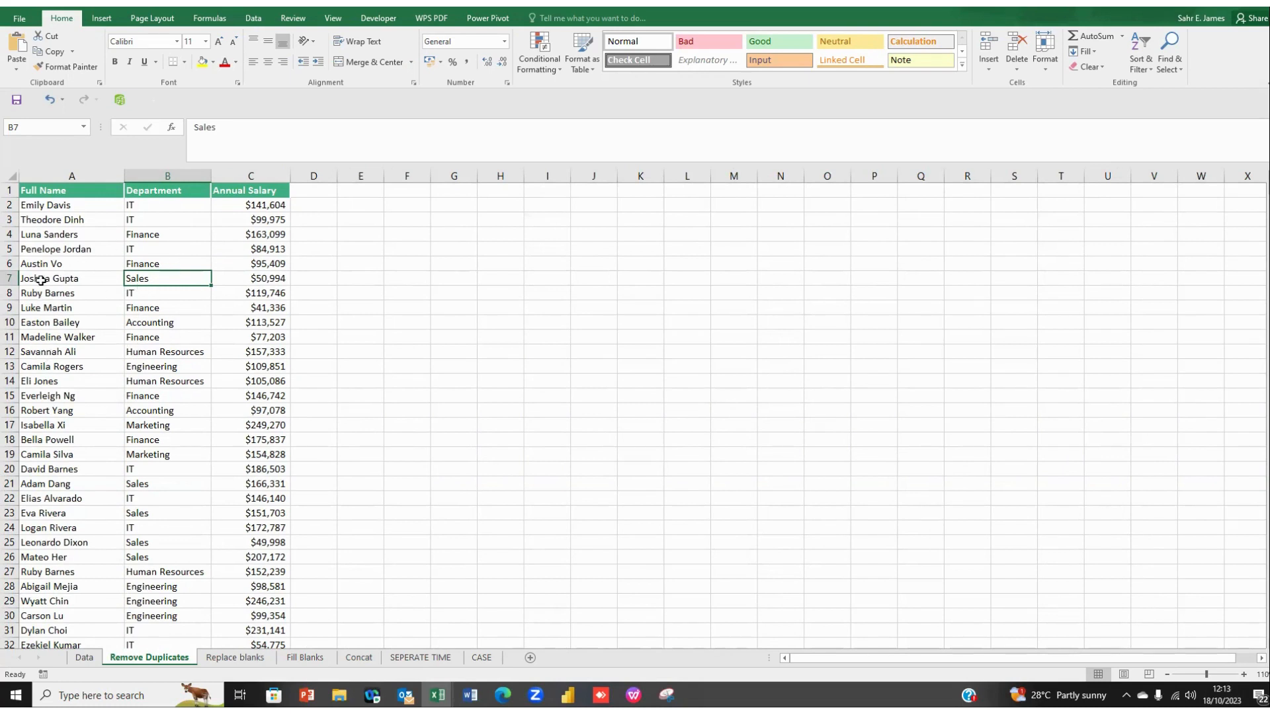
Set up a duplicate-values highlighting rule on the Full Name column, using Light Red Fill with Dark Red Text.
{"action": "left_click", "coordinate": [71, 174]}
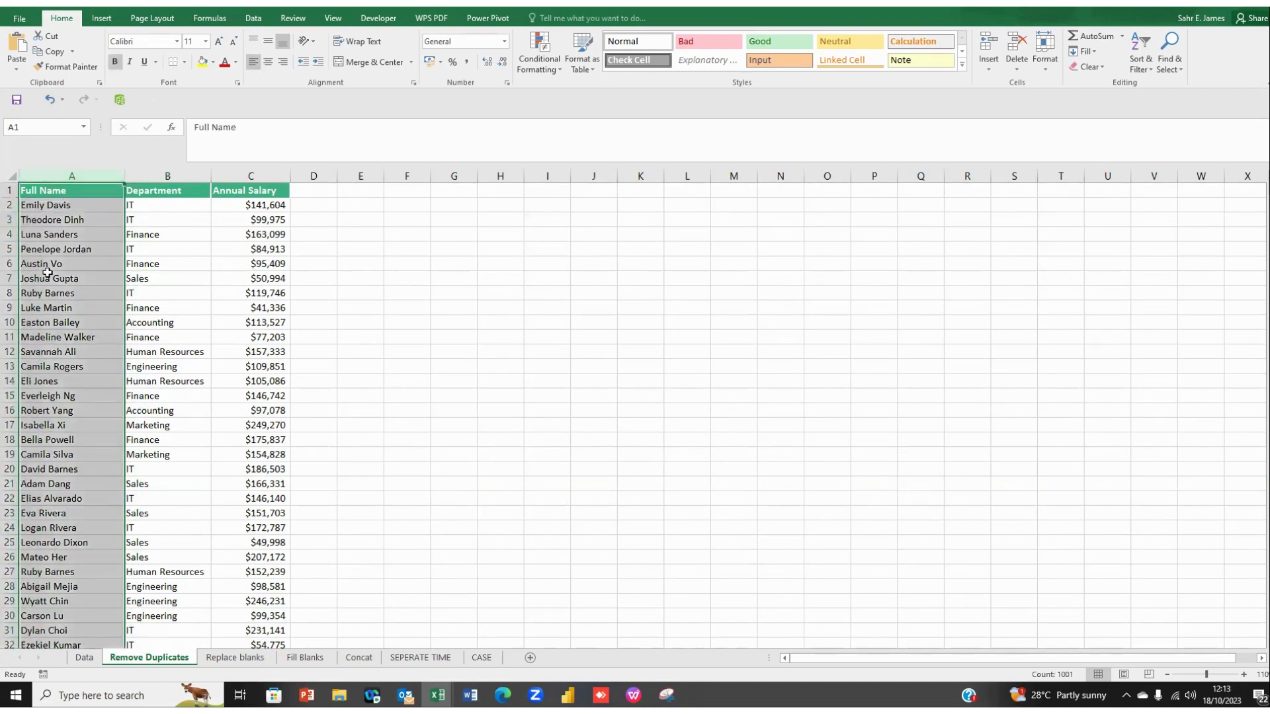
{"action": "left_click", "coordinate": [66, 293]}
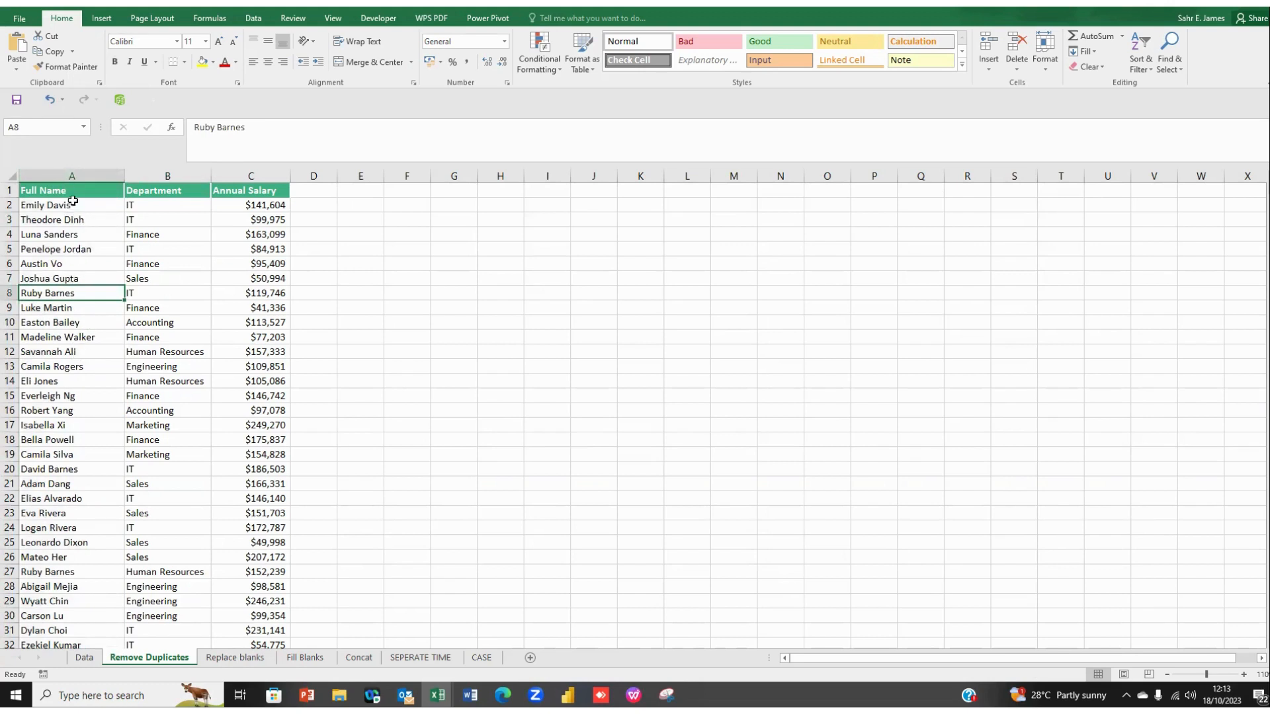
{"action": "left_click", "coordinate": [66, 174]}
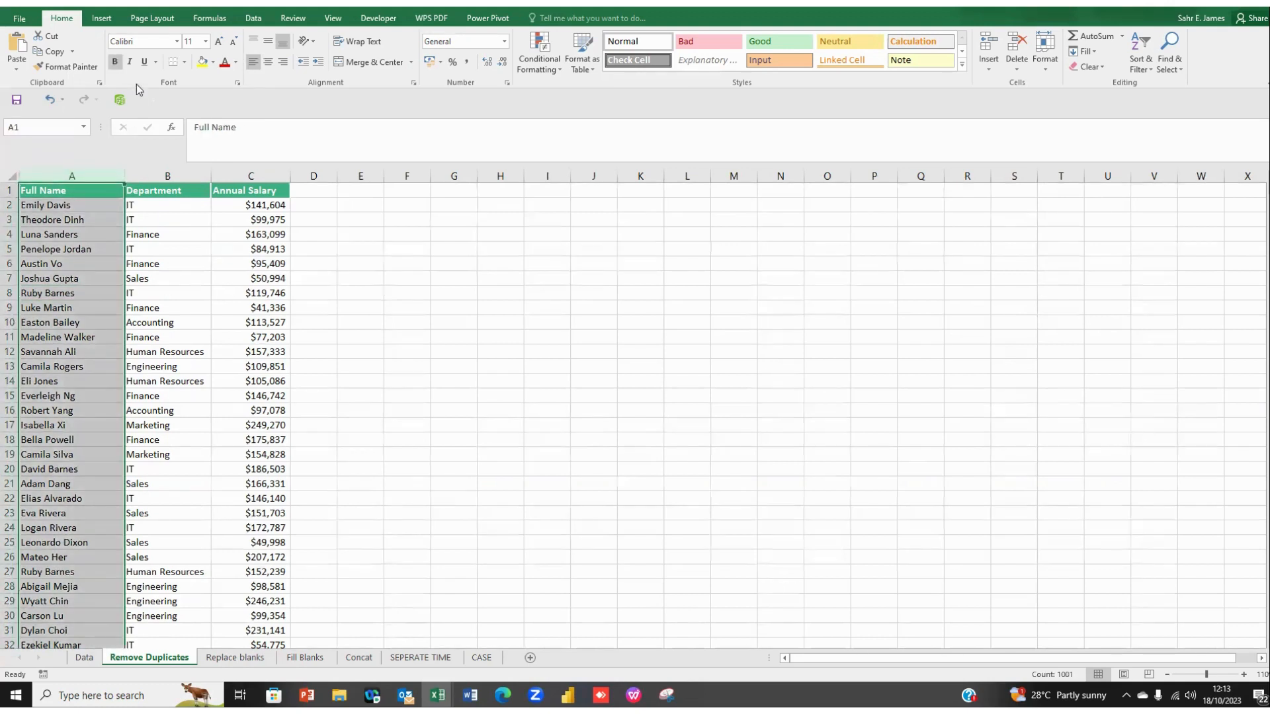
{"action": "left_click", "coordinate": [553, 64]}
{"action": "mouse_move", "coordinate": [559, 91]}
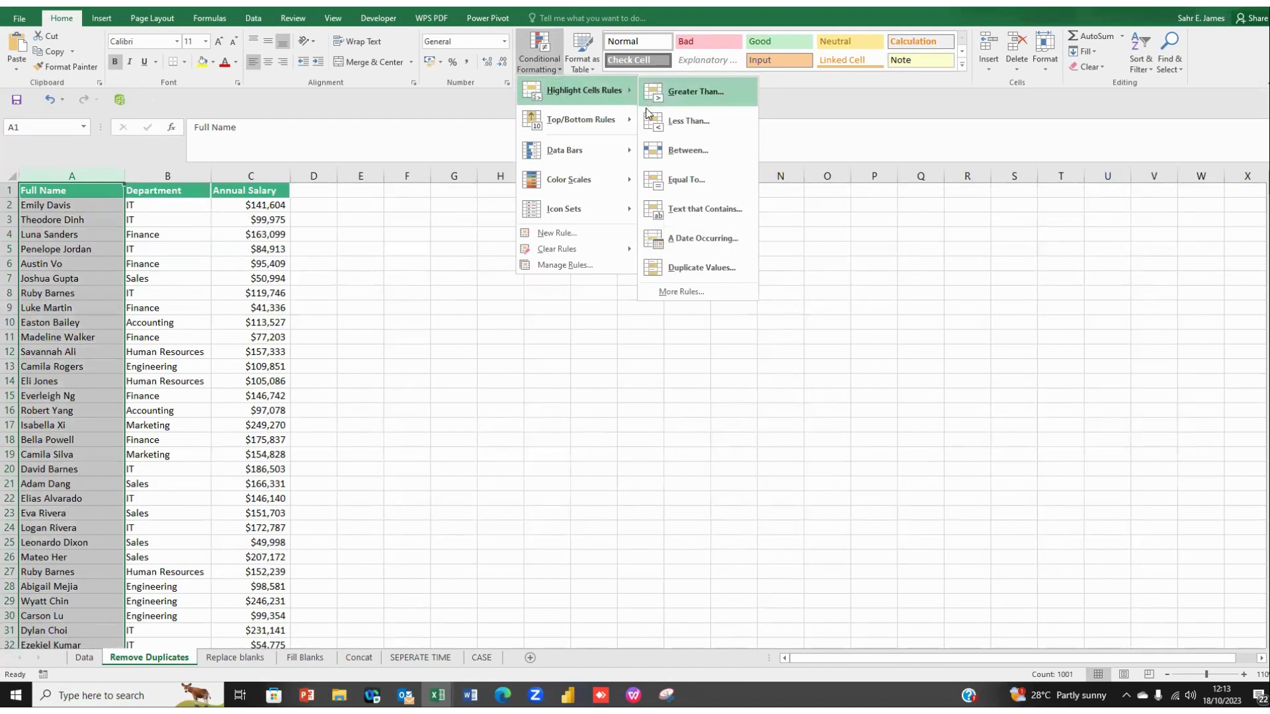
{"action": "left_click", "coordinate": [696, 267]}
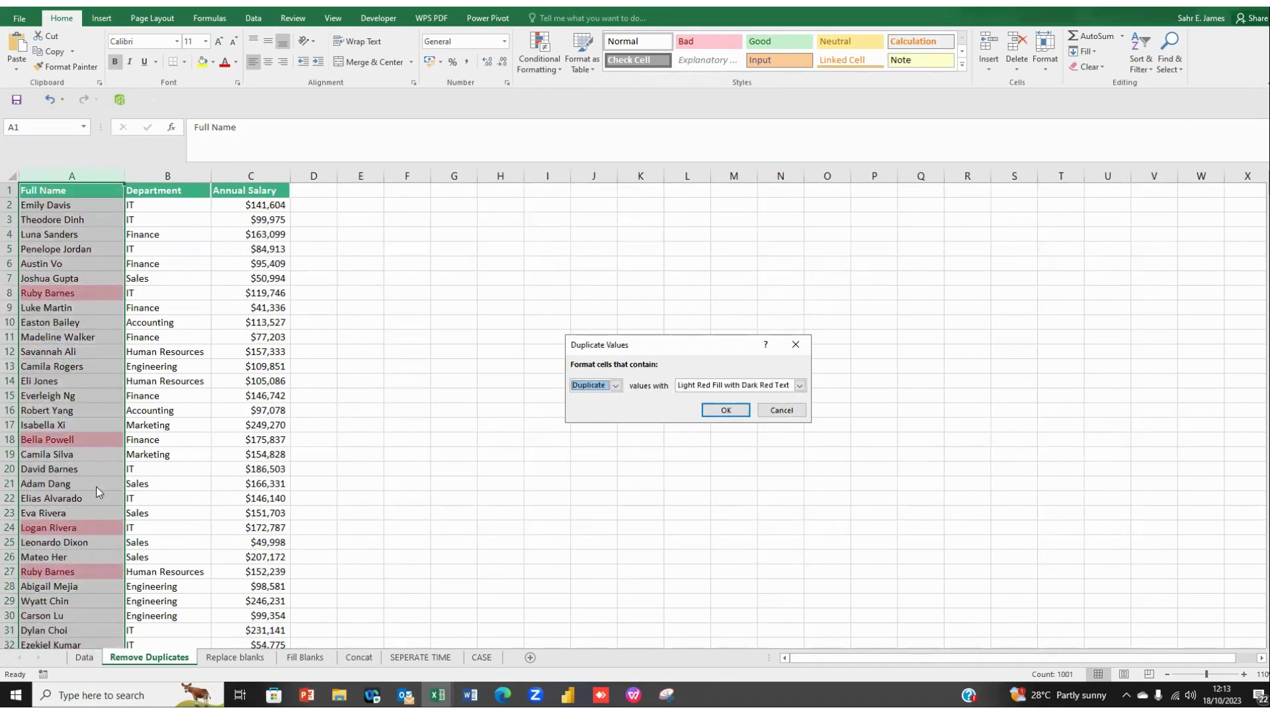
{"action": "left_click", "coordinate": [800, 386]}
{"action": "left_click", "coordinate": [799, 396]}
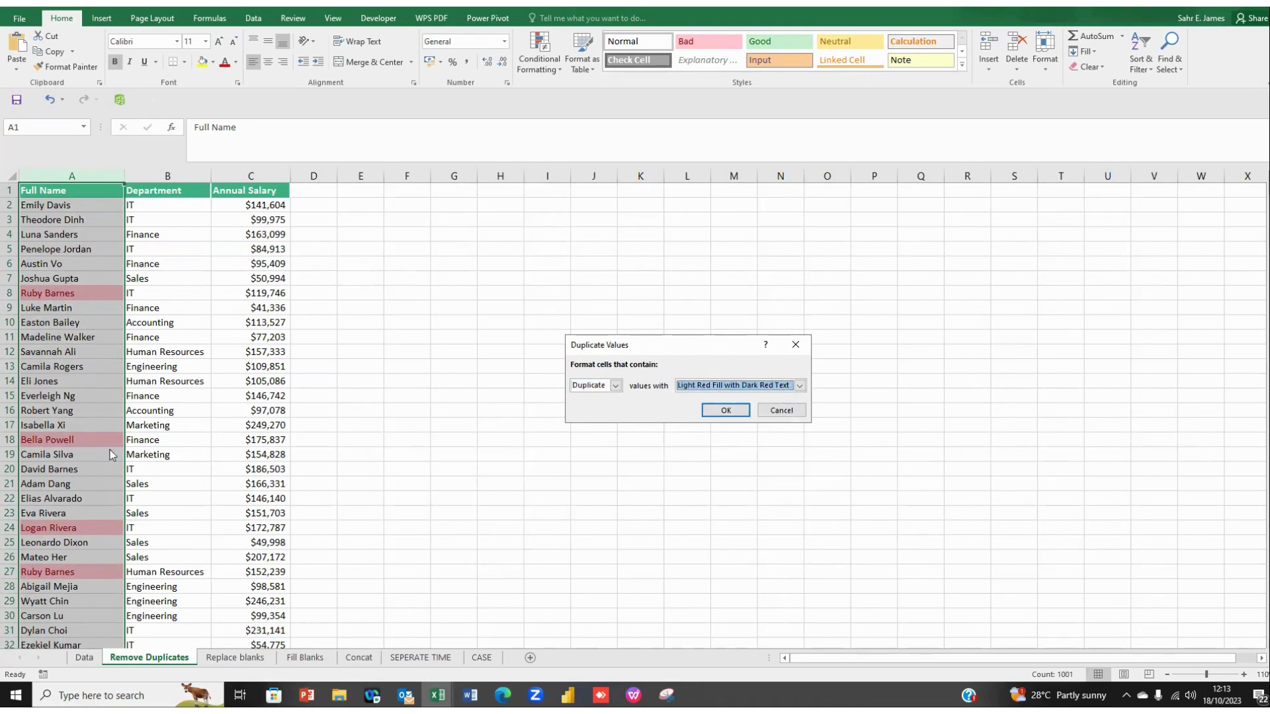
Preview the highlighting rule on Unique values, switch it back to Duplicate and apply it.
{"action": "left_click", "coordinate": [615, 387]}
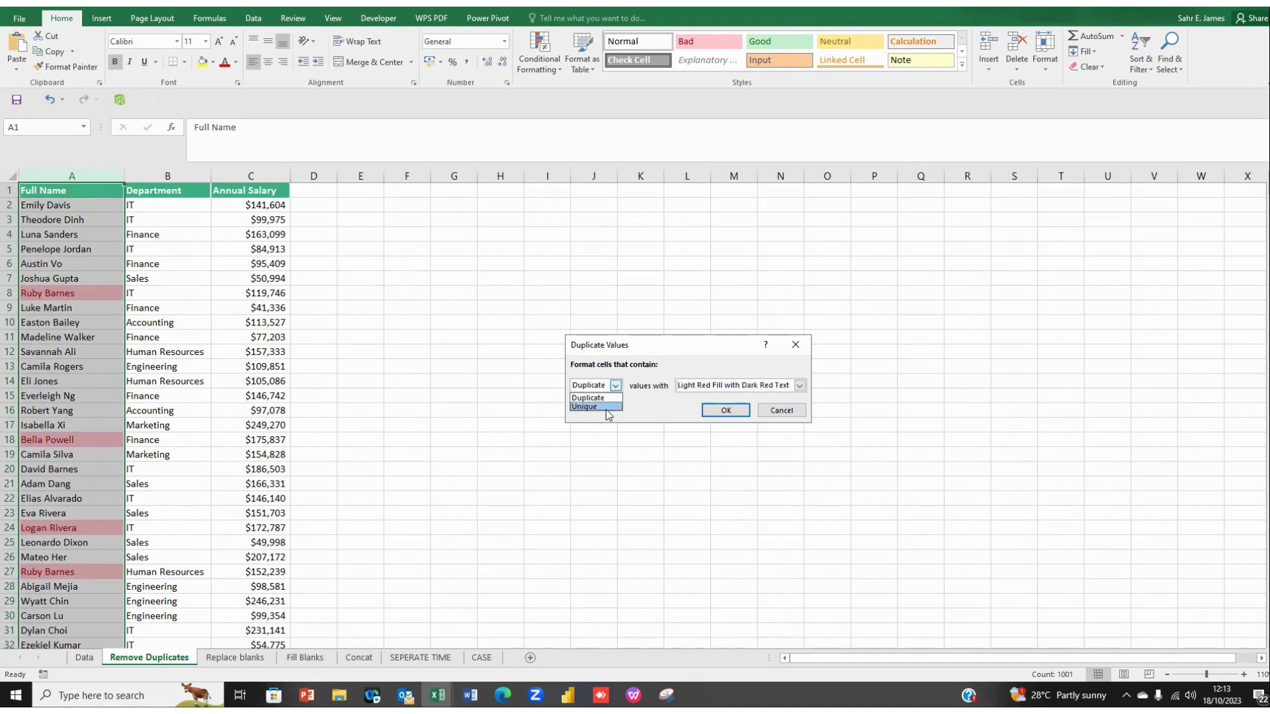
{"action": "left_click", "coordinate": [595, 407]}
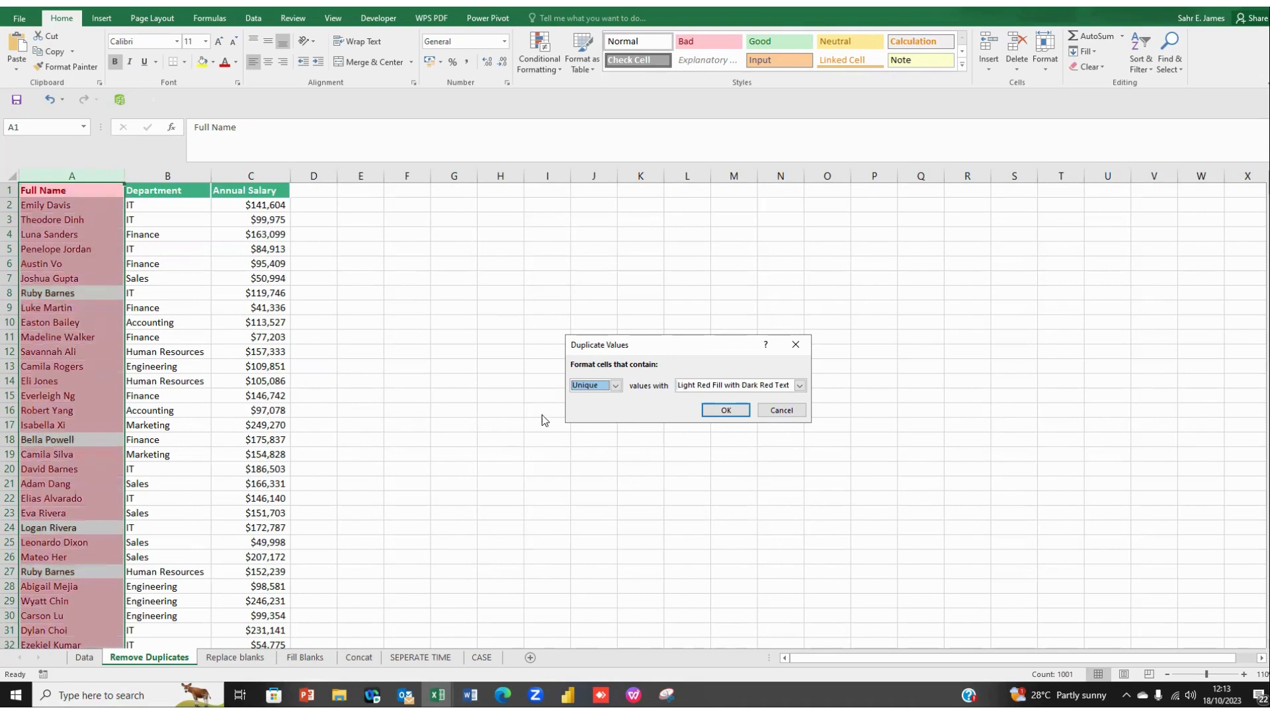
{"action": "left_click", "coordinate": [614, 385]}
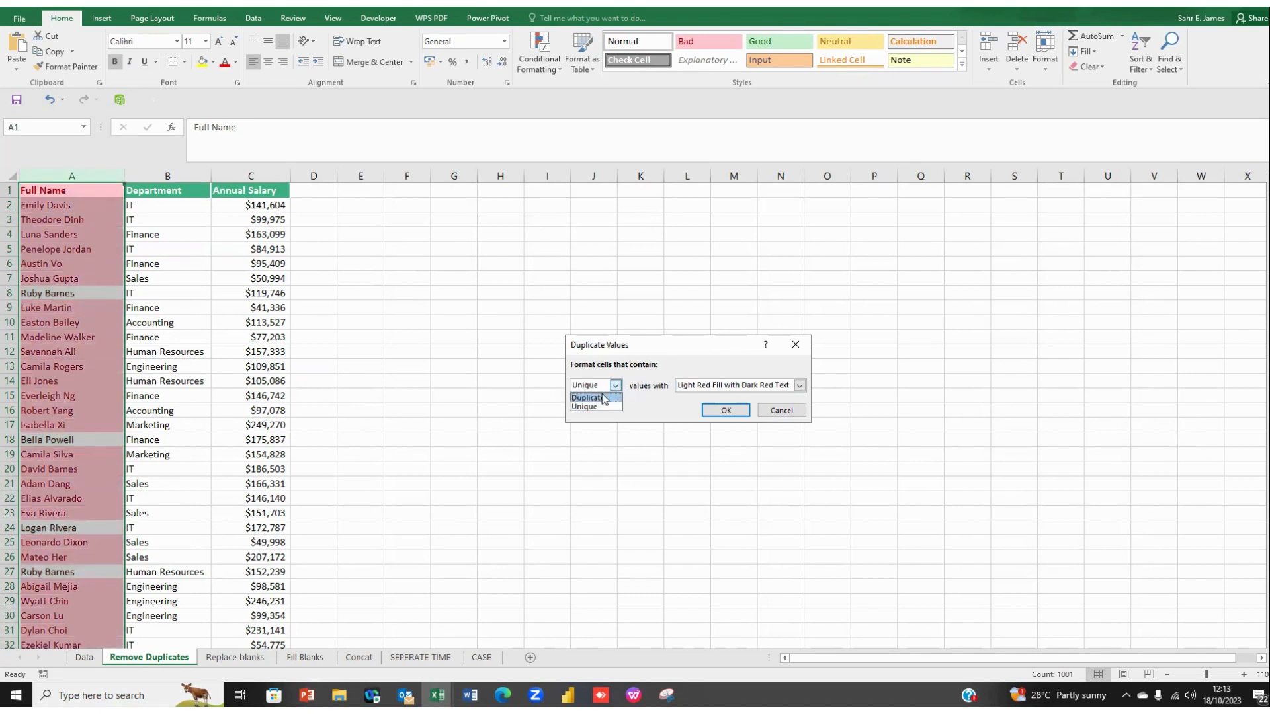
{"action": "left_click", "coordinate": [602, 395]}
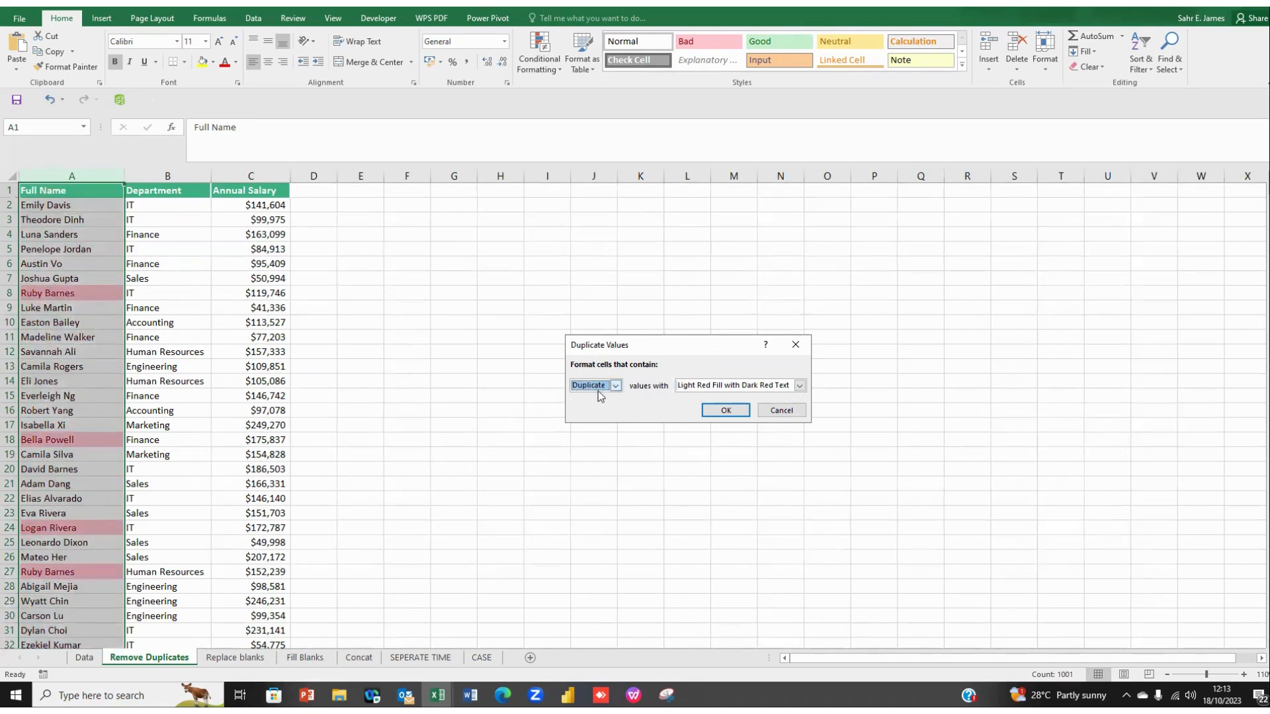
{"action": "left_click", "coordinate": [727, 410]}
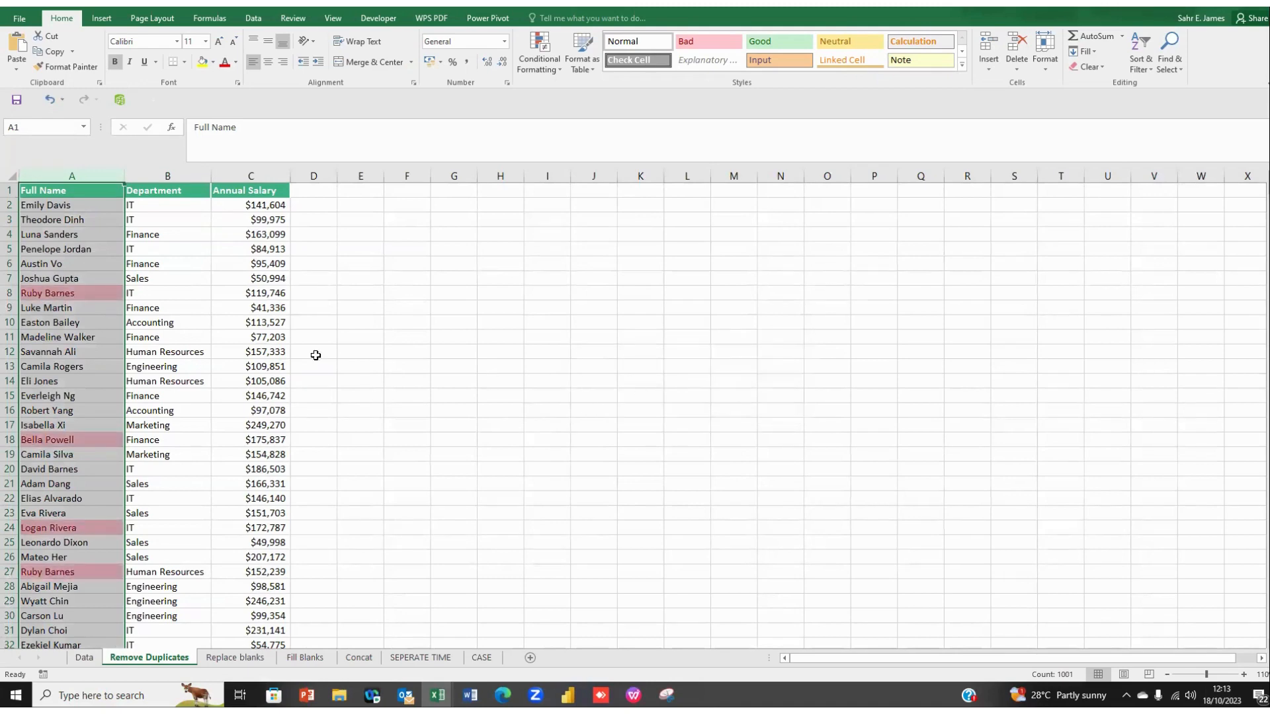
Undo the duplicate-values highlighting on the Full Name column.
{"action": "scroll", "coordinate": [99, 331], "scroll_direction": "down", "scroll_amount": 4}
{"action": "scroll", "coordinate": [77, 363], "scroll_direction": "up", "scroll_amount": 4}
{"action": "left_click", "coordinate": [49, 99]}
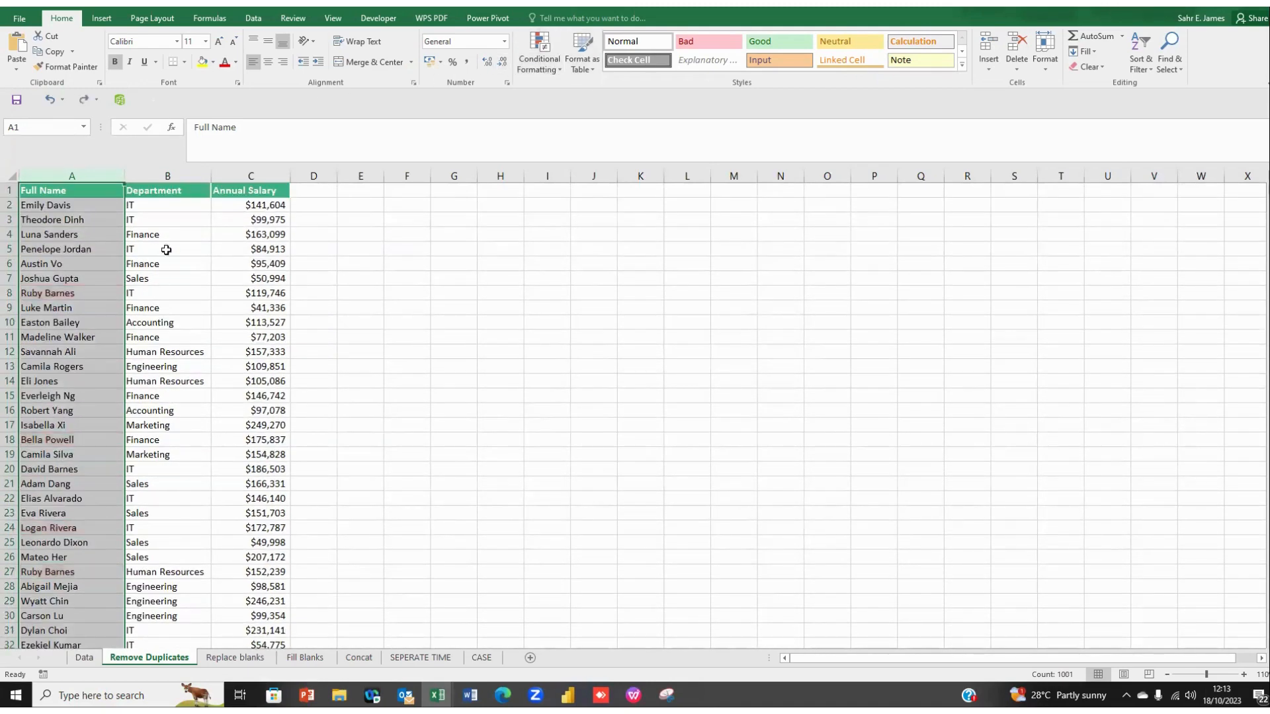
Copy the whole Department column into the empty column F.
{"action": "left_click", "coordinate": [169, 176]}
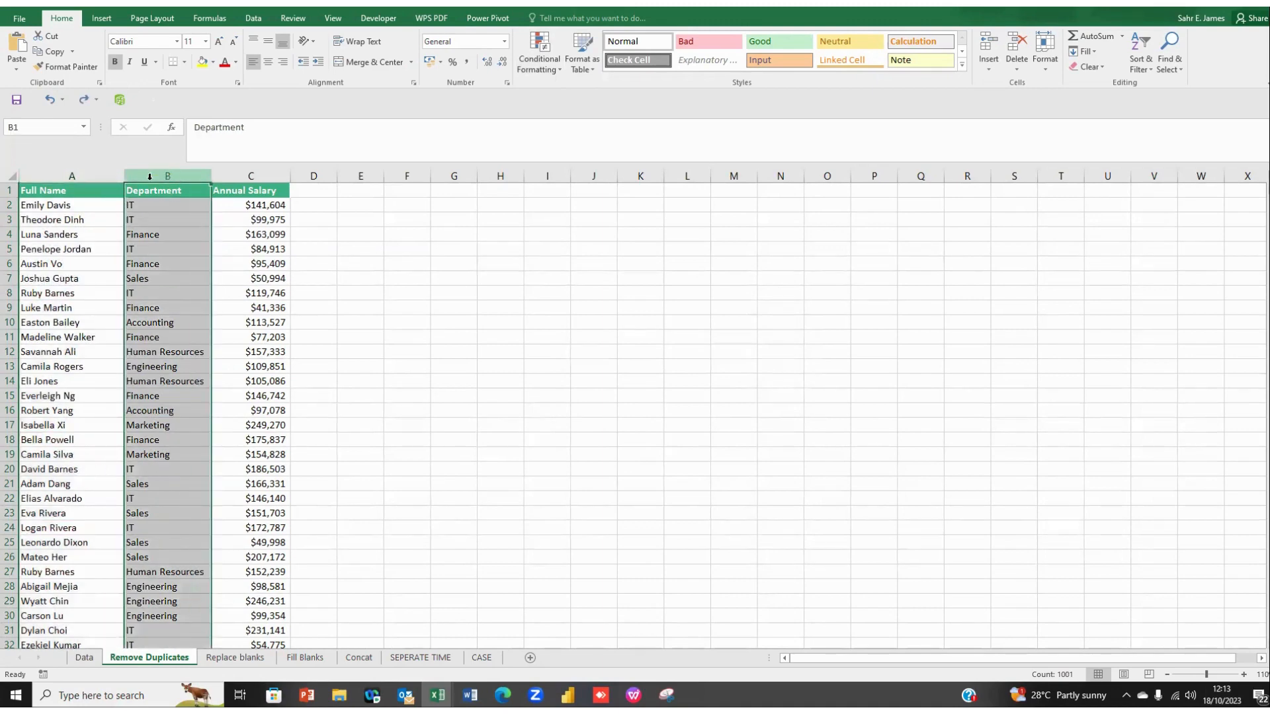
{"action": "left_click", "coordinate": [83, 176]}
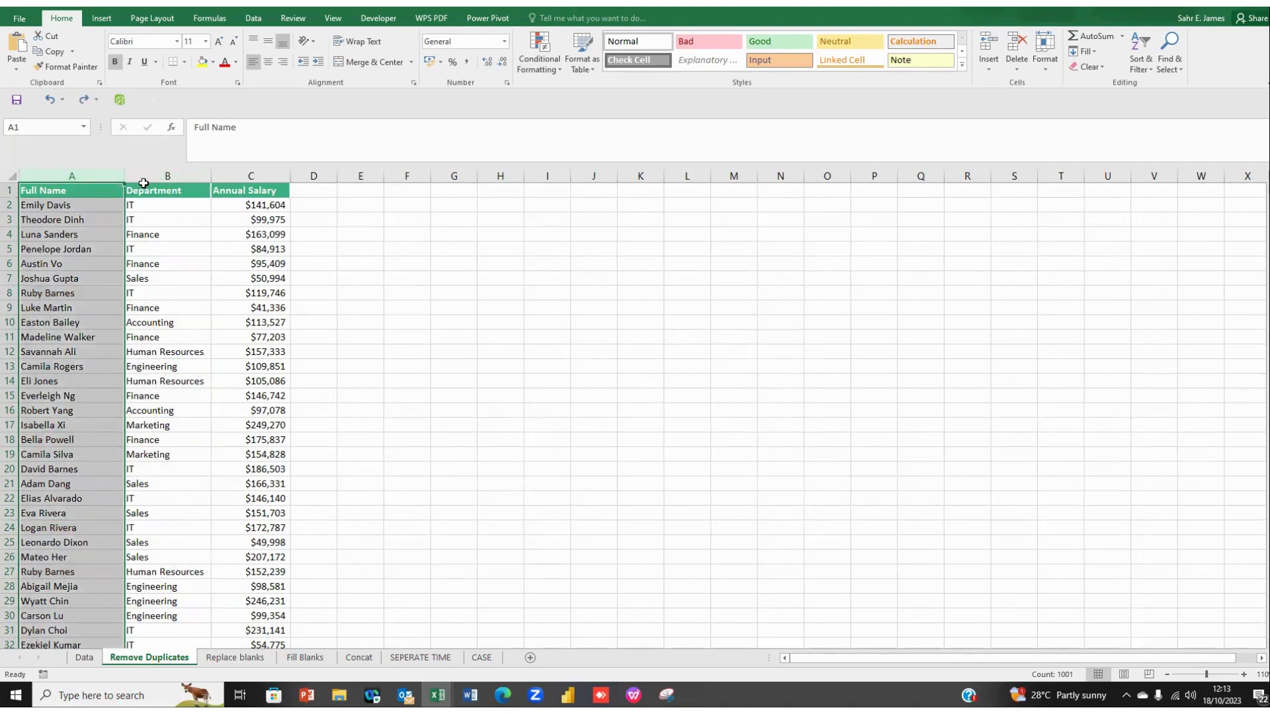
{"action": "left_click", "coordinate": [153, 176]}
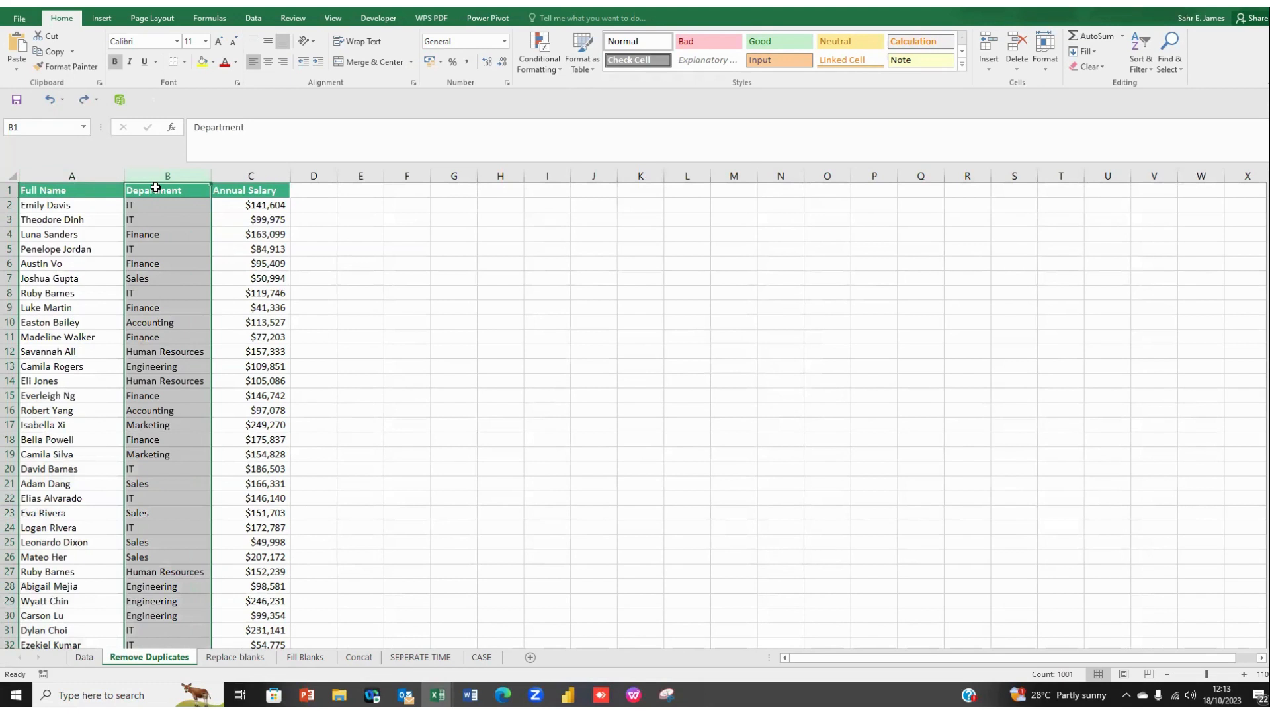
{"action": "key", "text": "ctrl+c"}
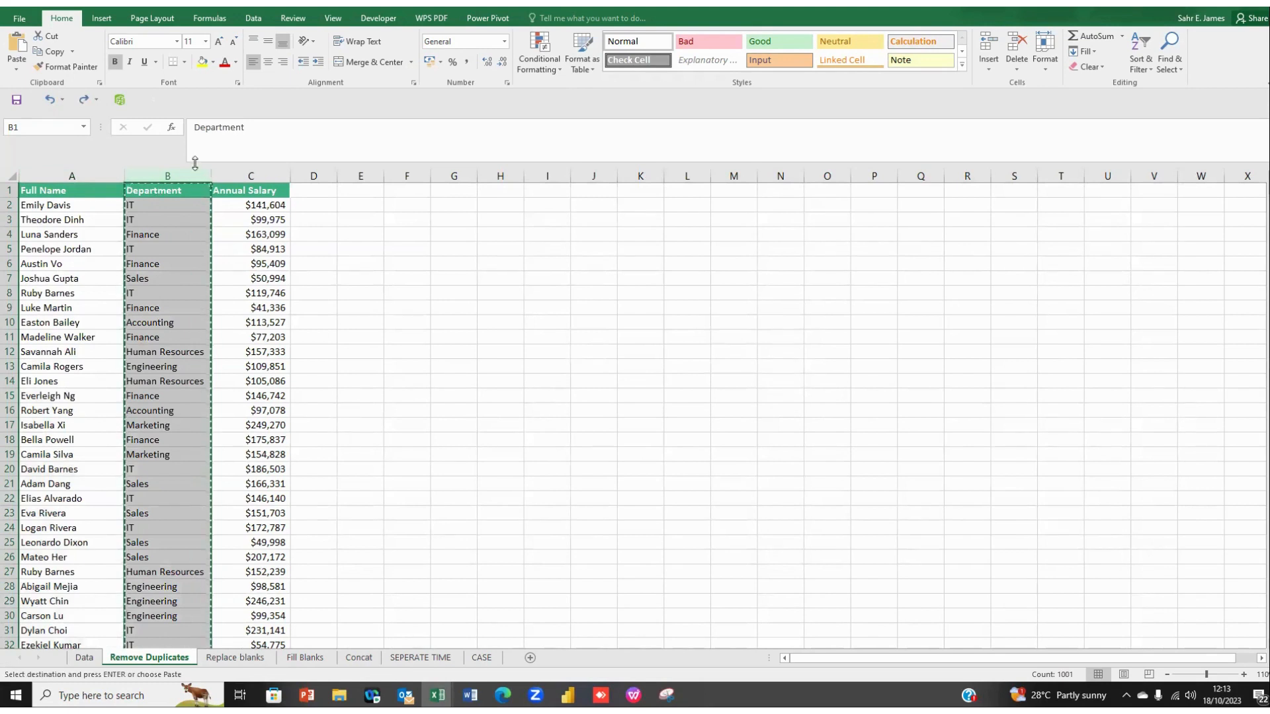
{"action": "left_click", "coordinate": [417, 174]}
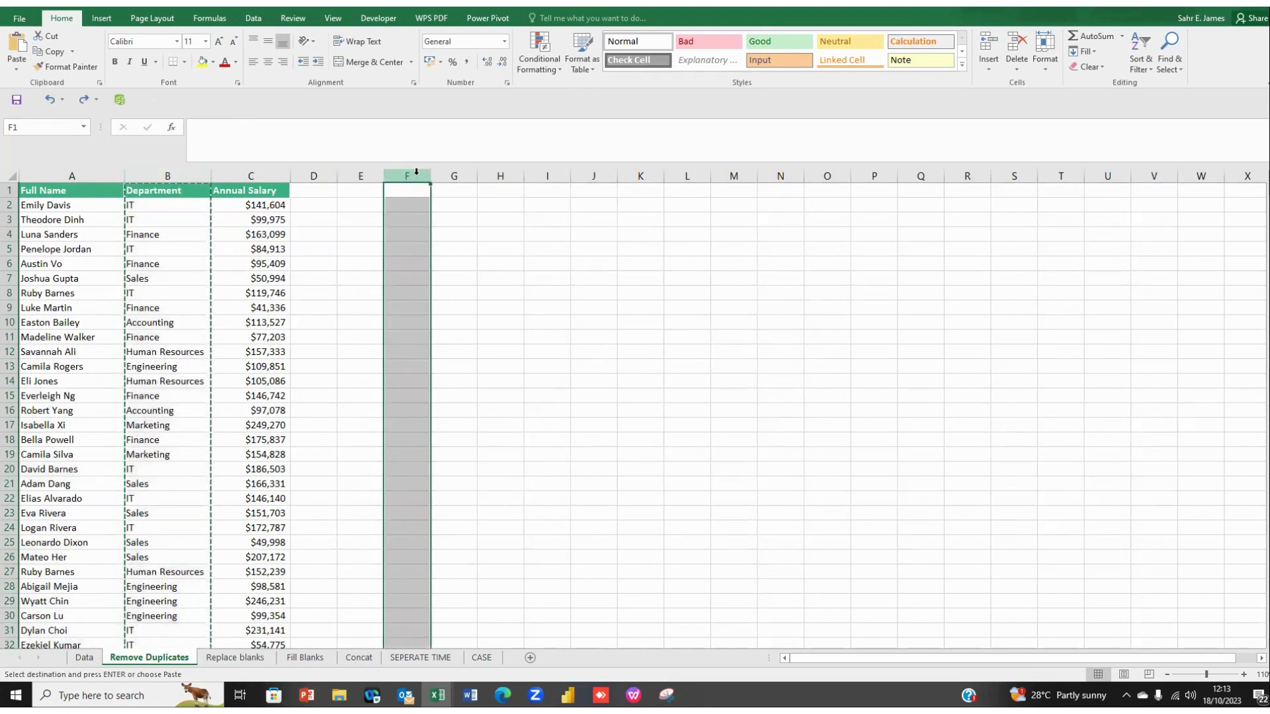
{"action": "key", "text": "ctrl+v"}
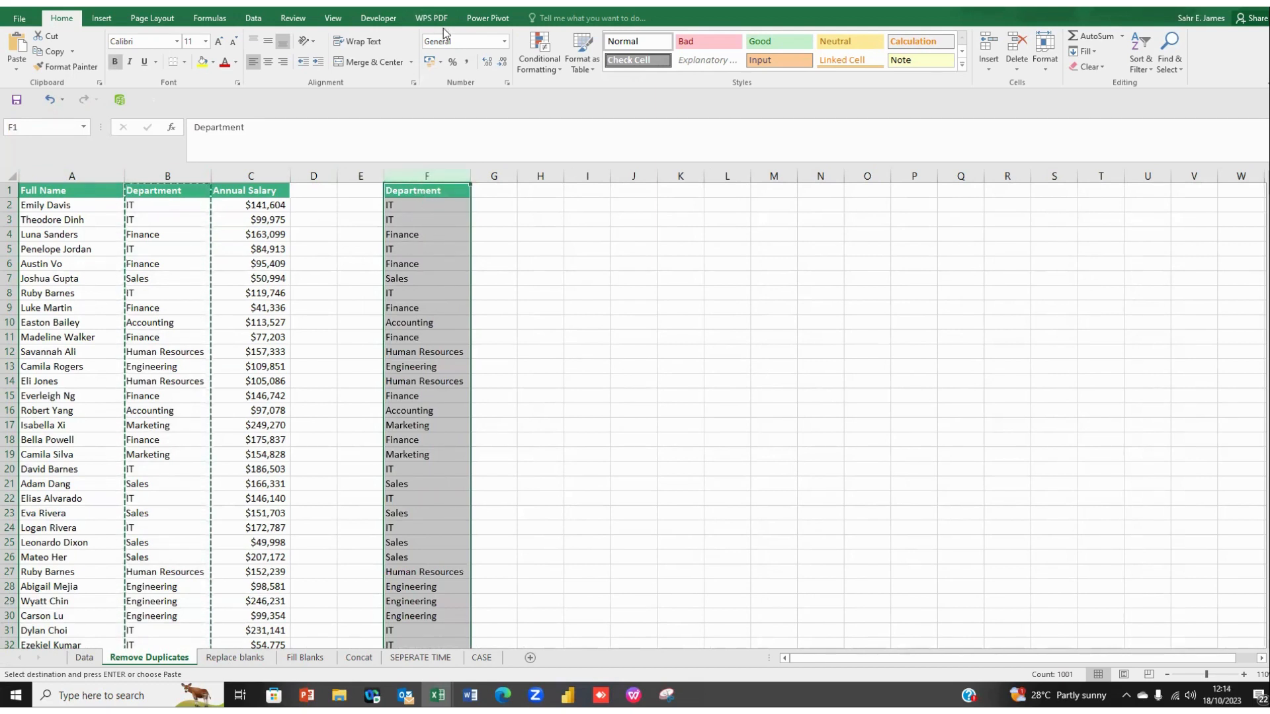
Remove duplicates from the Department copy in column F, treating its first row as a header, and review the remaining departments.
{"action": "left_click", "coordinate": [535, 60]}
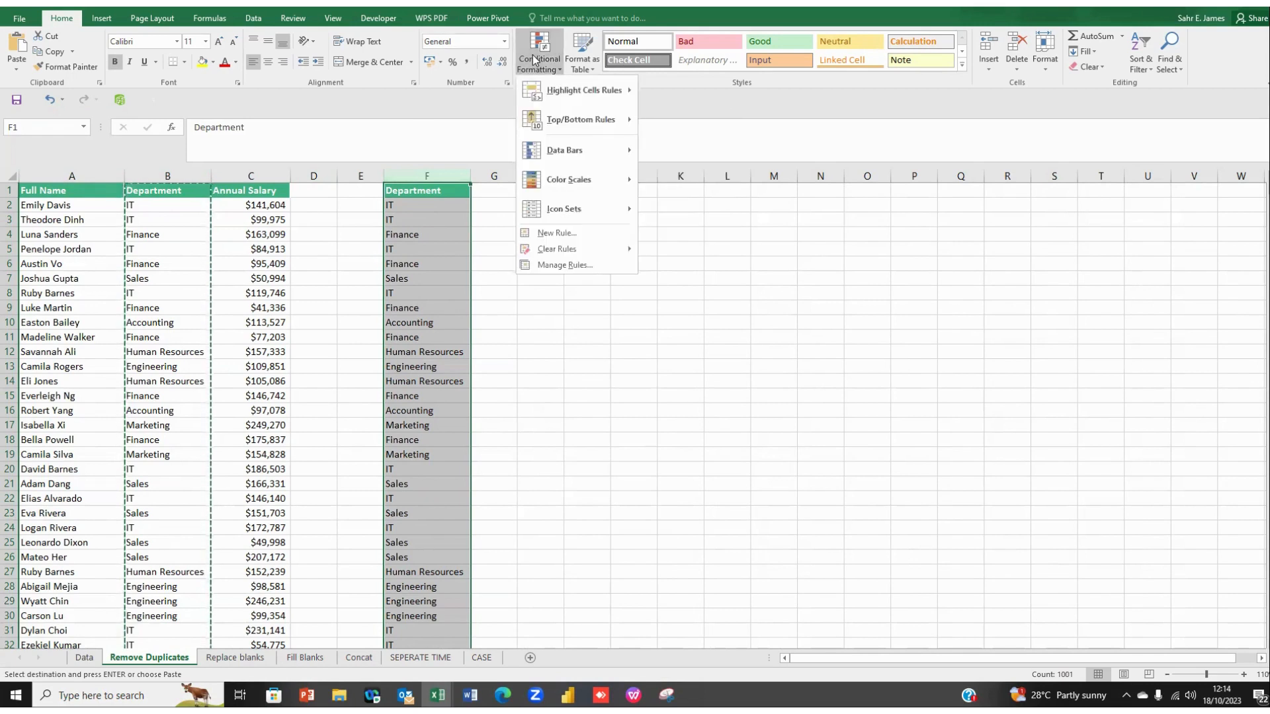
{"action": "left_click", "coordinate": [535, 60]}
{"action": "left_click", "coordinate": [253, 20]}
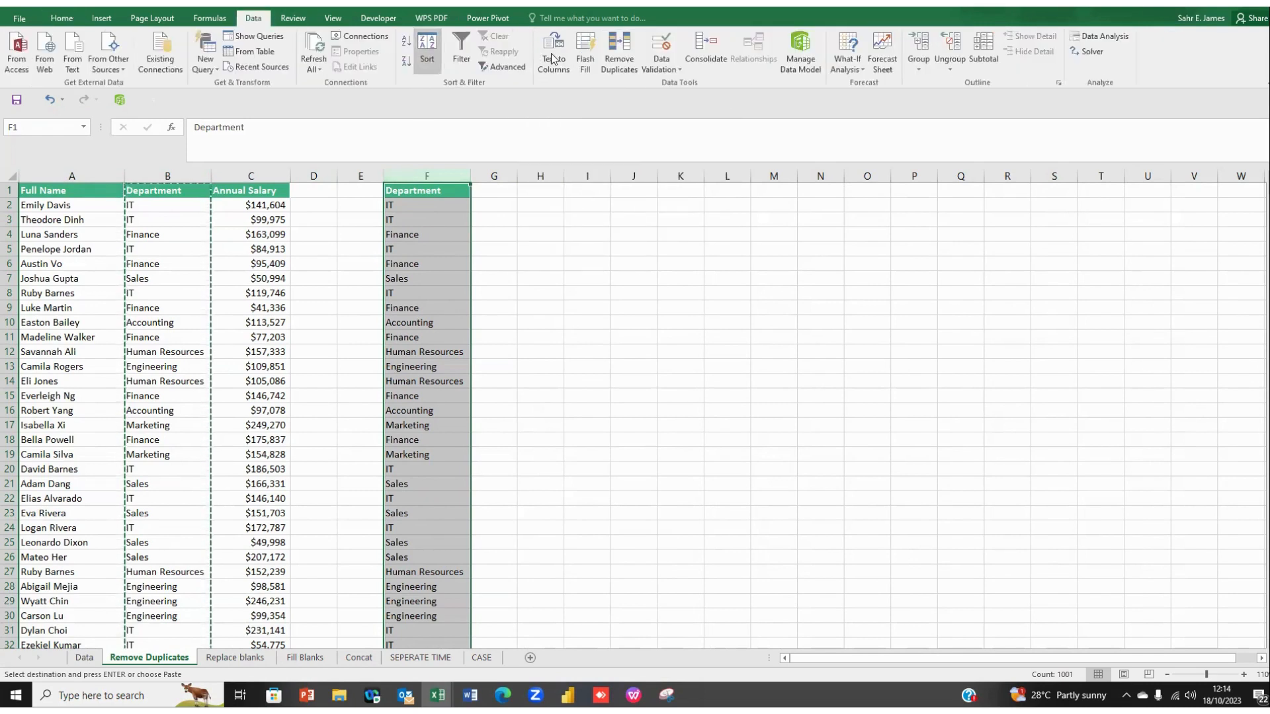
{"action": "left_click", "coordinate": [611, 58]}
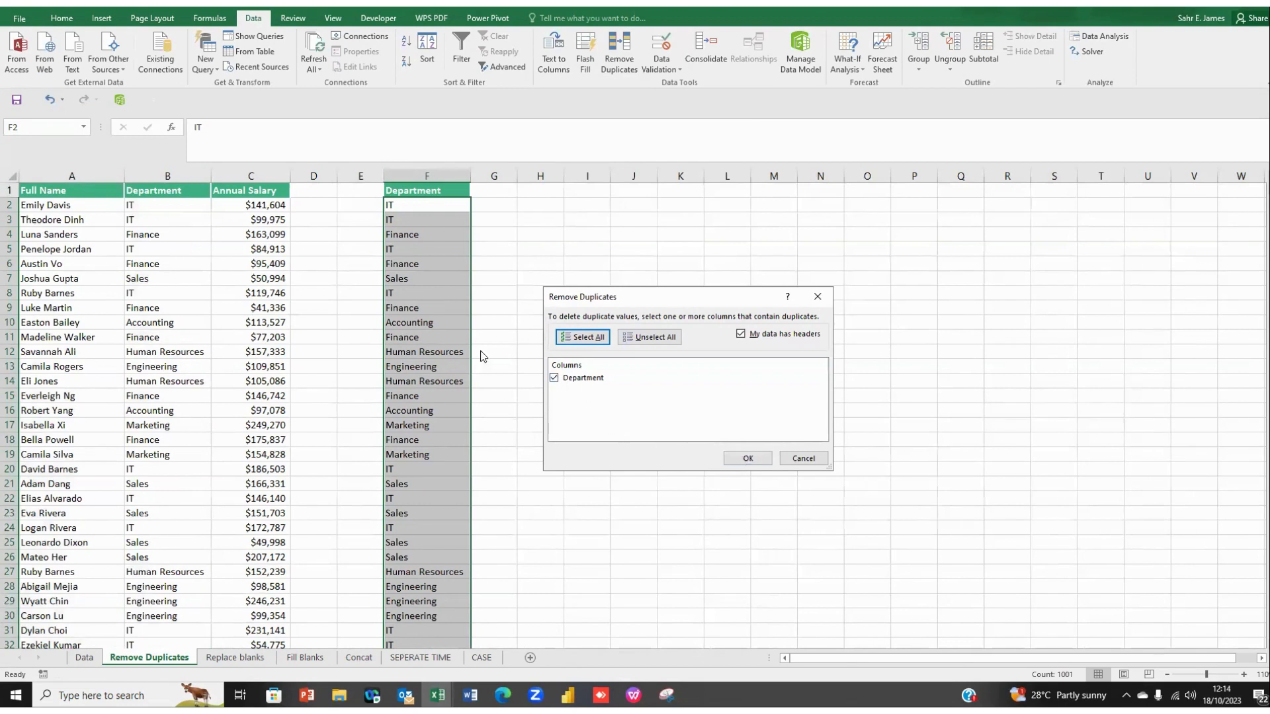
{"action": "left_click", "coordinate": [746, 460]}
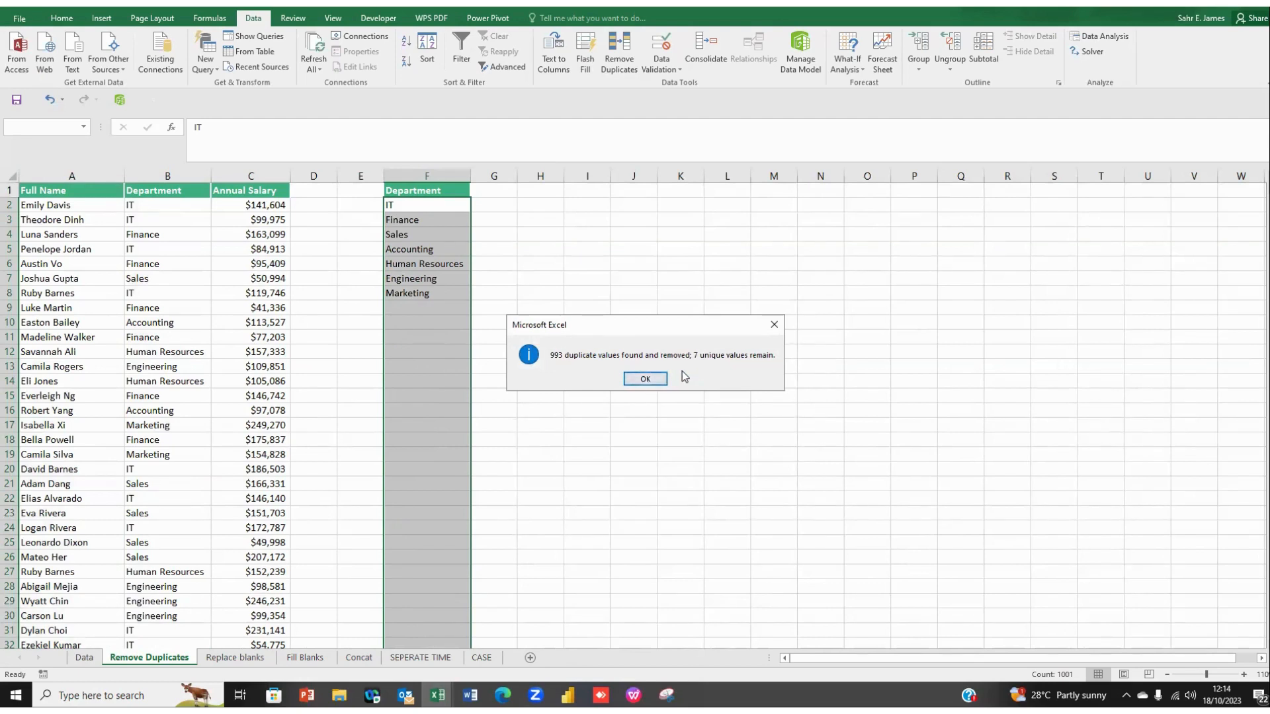
{"action": "left_click", "coordinate": [640, 380]}
{"action": "left_click", "coordinate": [392, 206]}
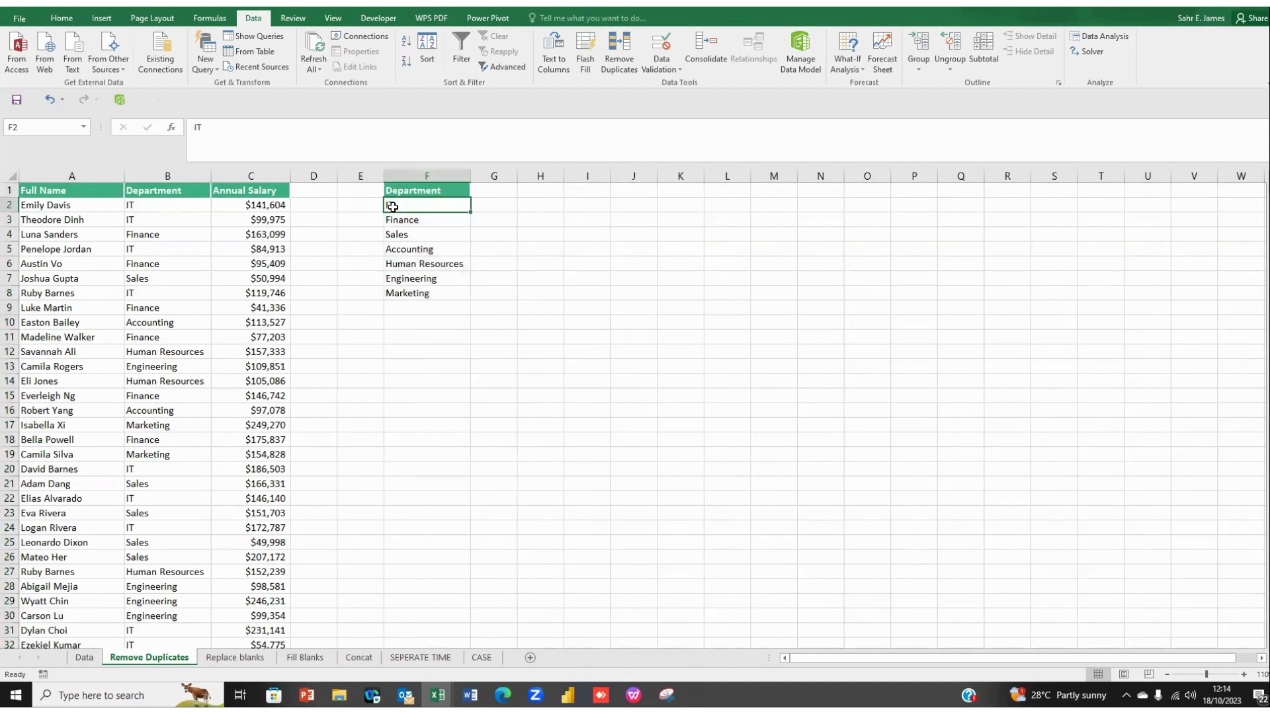
{"action": "left_click_drag", "start_coordinate": [392, 207], "coordinate": [418, 293]}
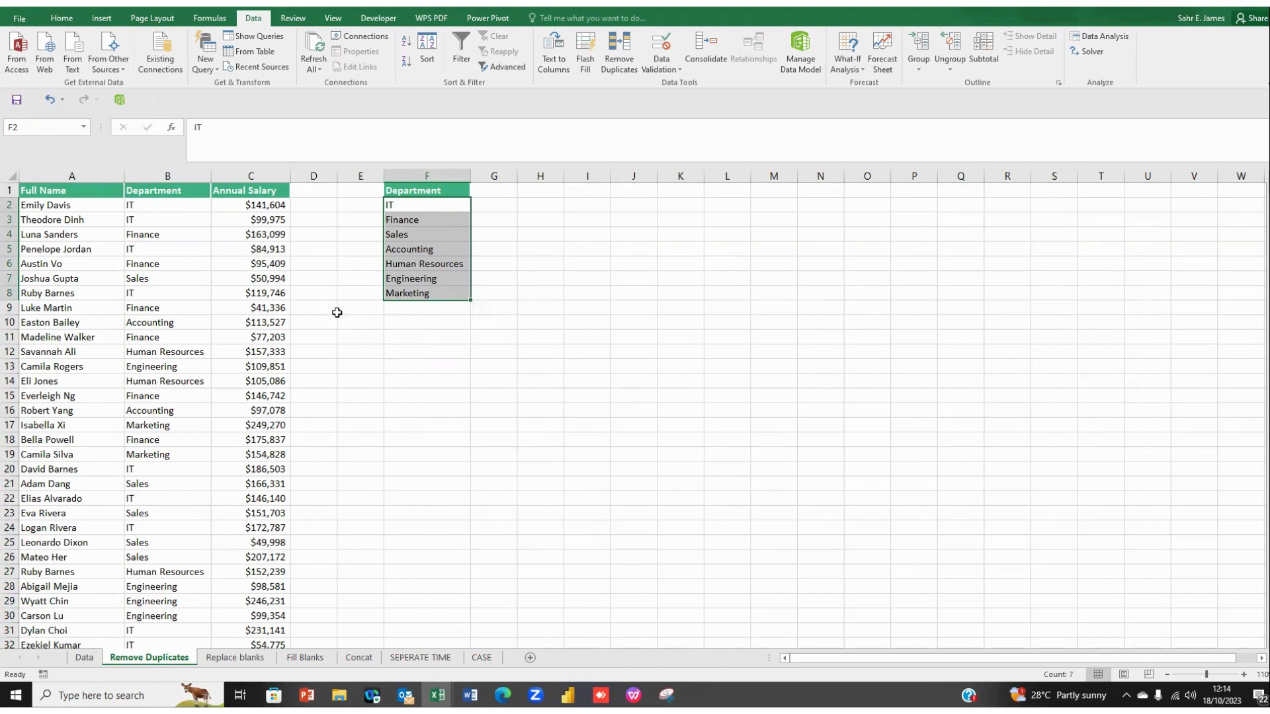
{"action": "left_click", "coordinate": [386, 336]}
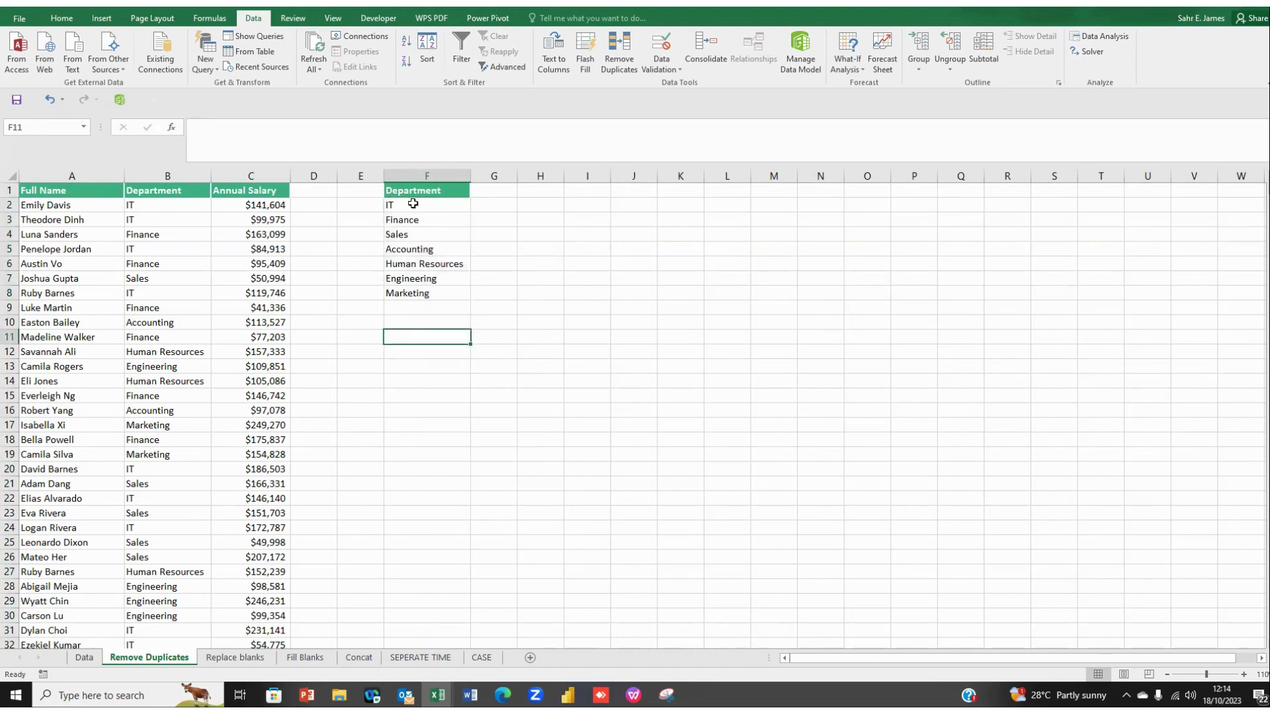
Remove duplicate rows from the main table, expanding the selection and comparing only the Full Name column, with headers kept.
{"action": "left_click", "coordinate": [98, 191]}
{"action": "left_click", "coordinate": [78, 173]}
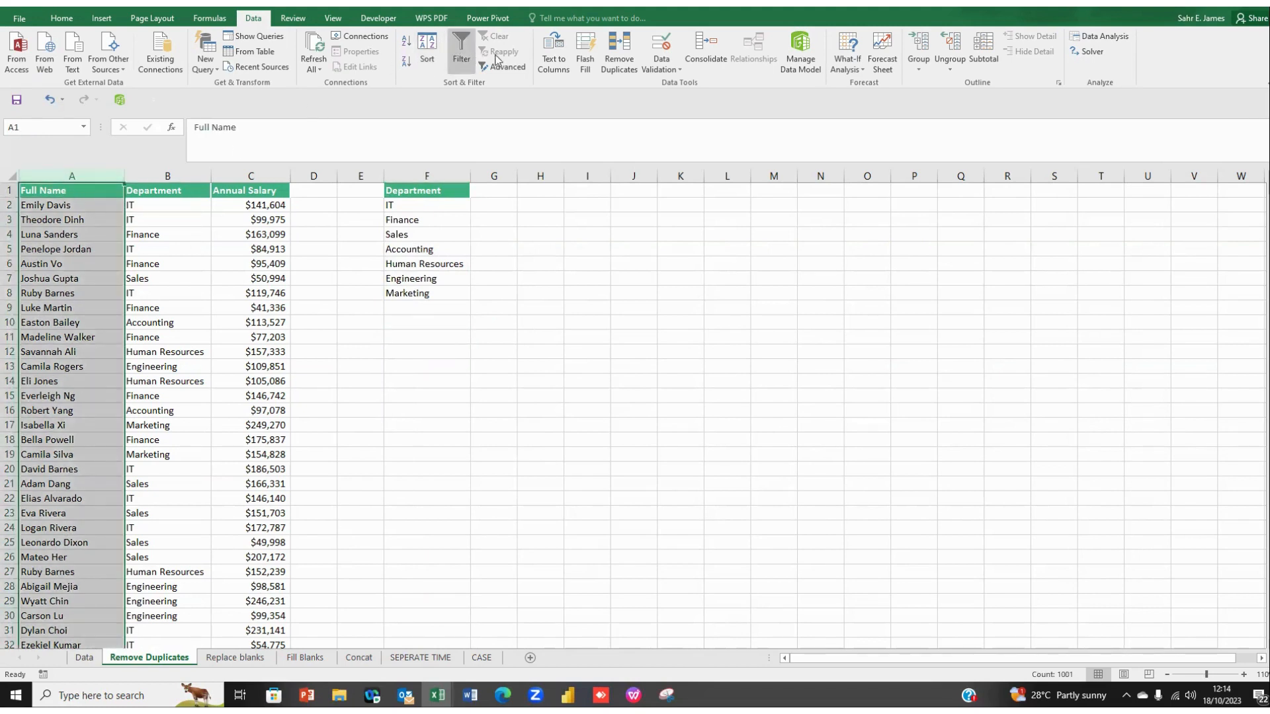
{"action": "left_click", "coordinate": [624, 66]}
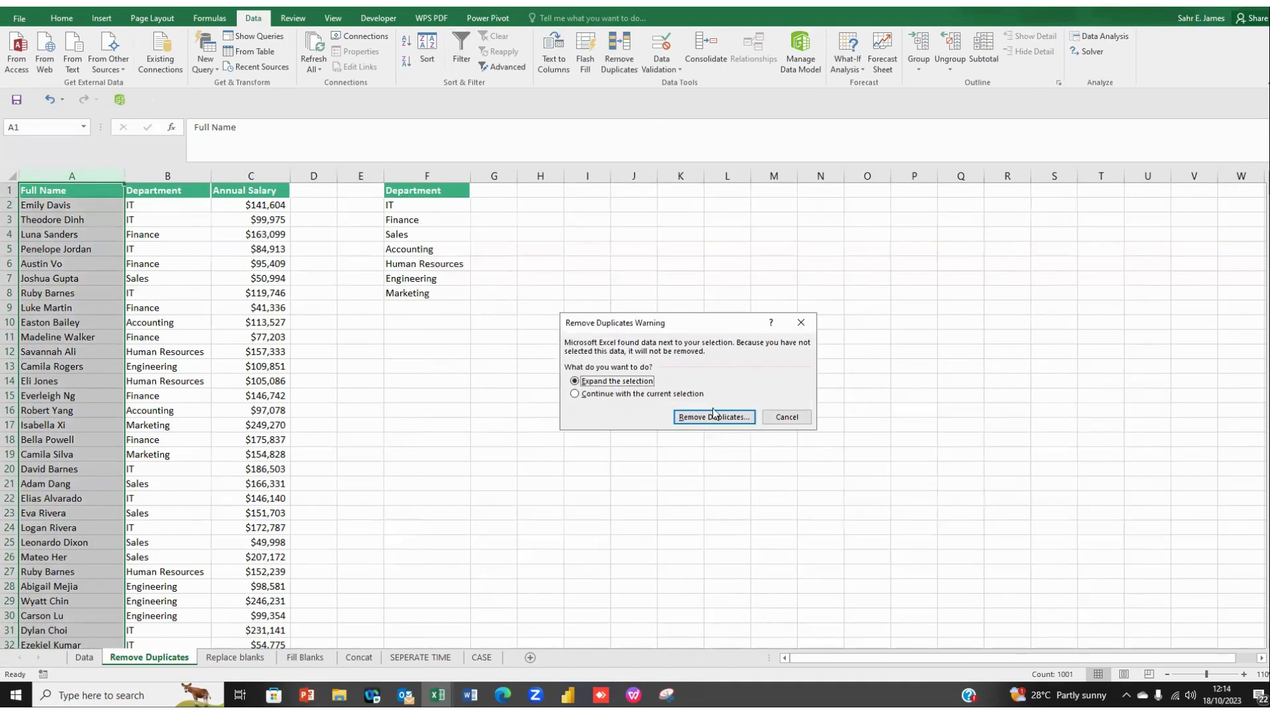
{"action": "left_click", "coordinate": [693, 415]}
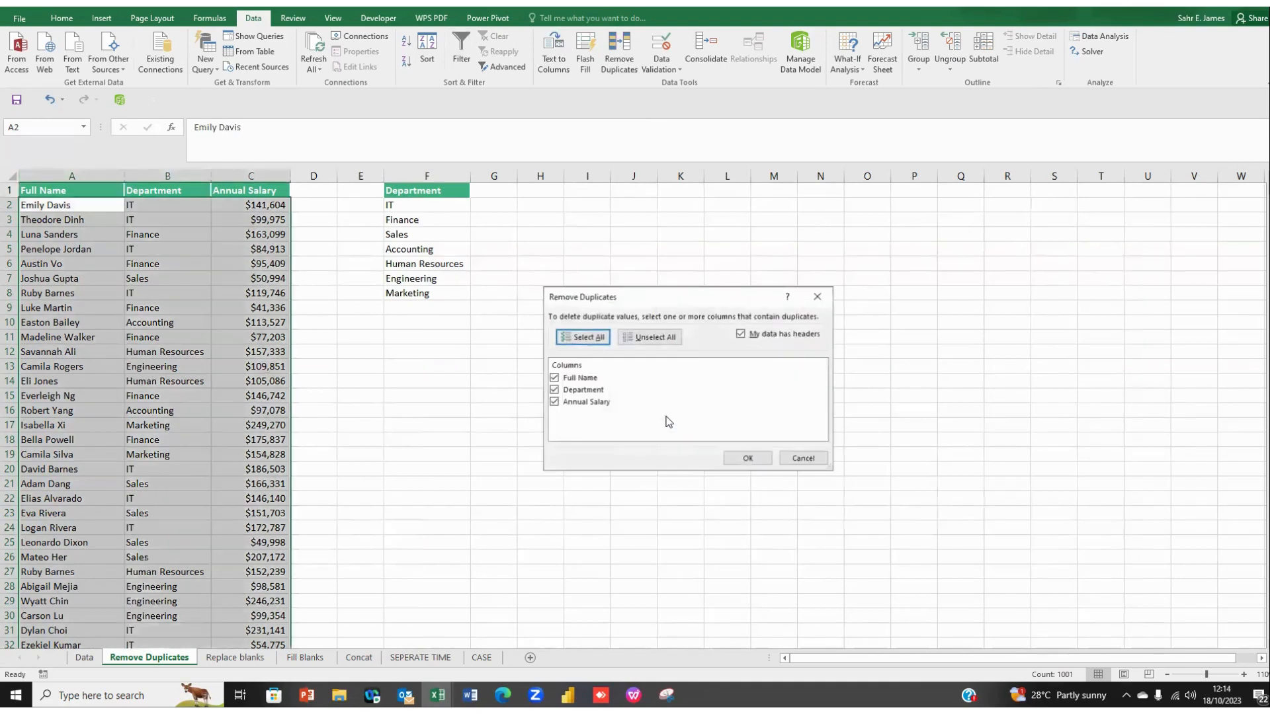
{"action": "left_click", "coordinate": [553, 390]}
{"action": "left_click", "coordinate": [554, 402]}
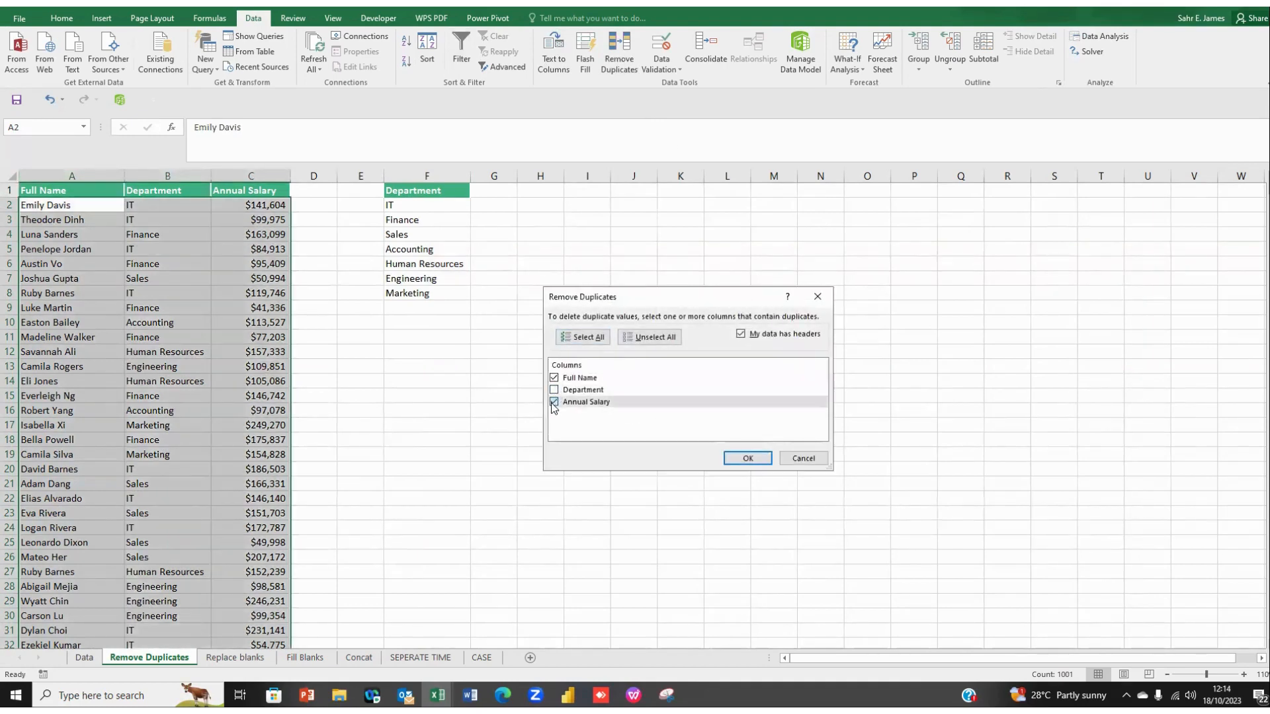
{"action": "left_click", "coordinate": [733, 459]}
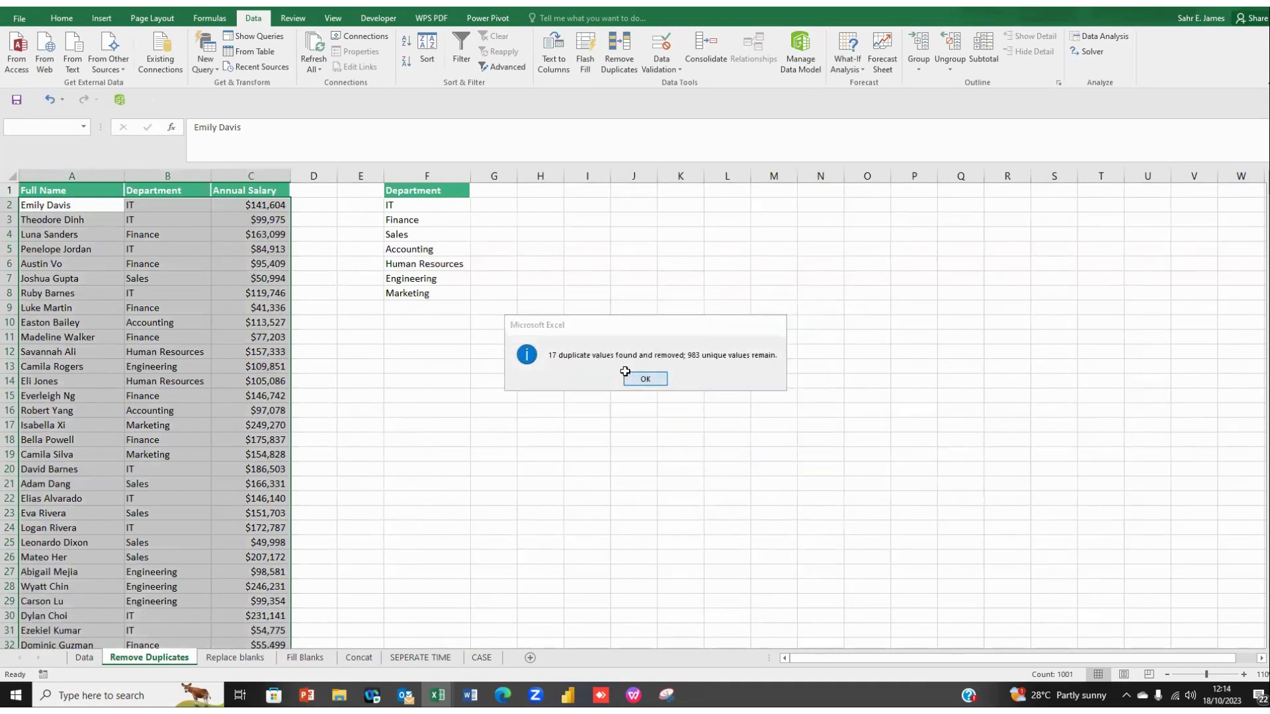
{"action": "left_click", "coordinate": [645, 378]}
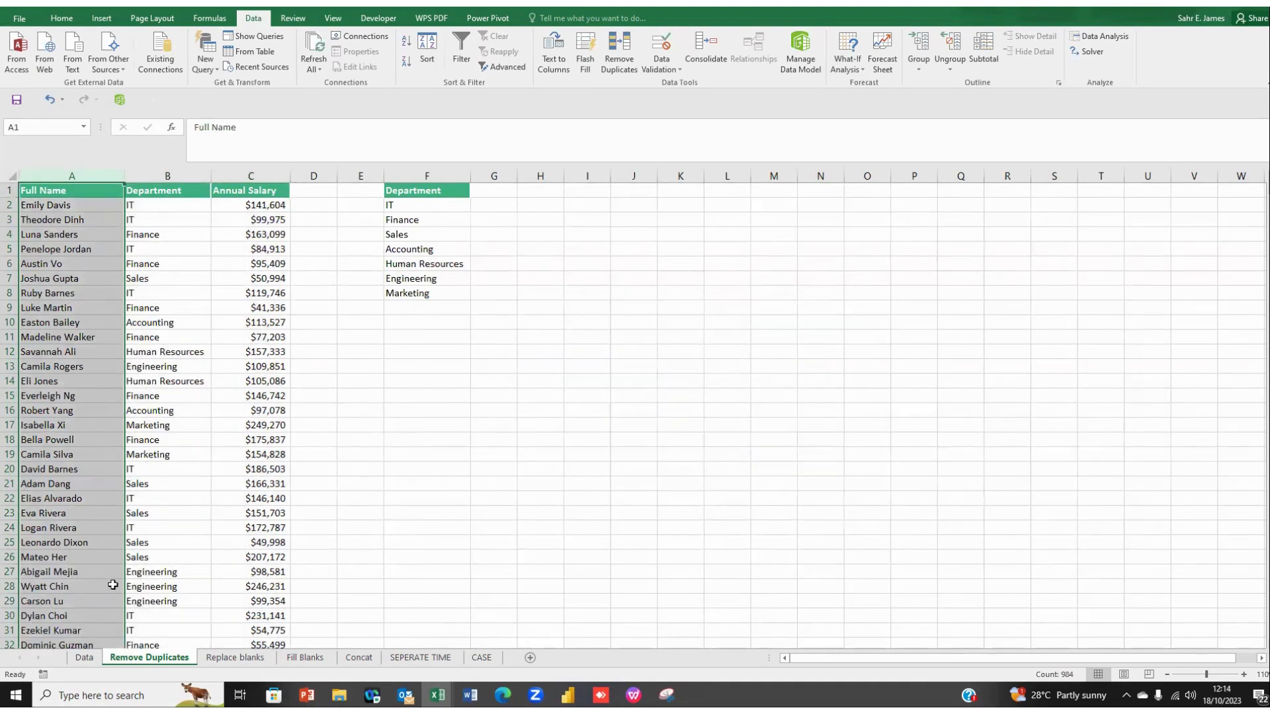
Open the Replace blanks sheet and examine the empty cells in the Business Unit and Annual Salary columns.
{"action": "left_click", "coordinate": [174, 426]}
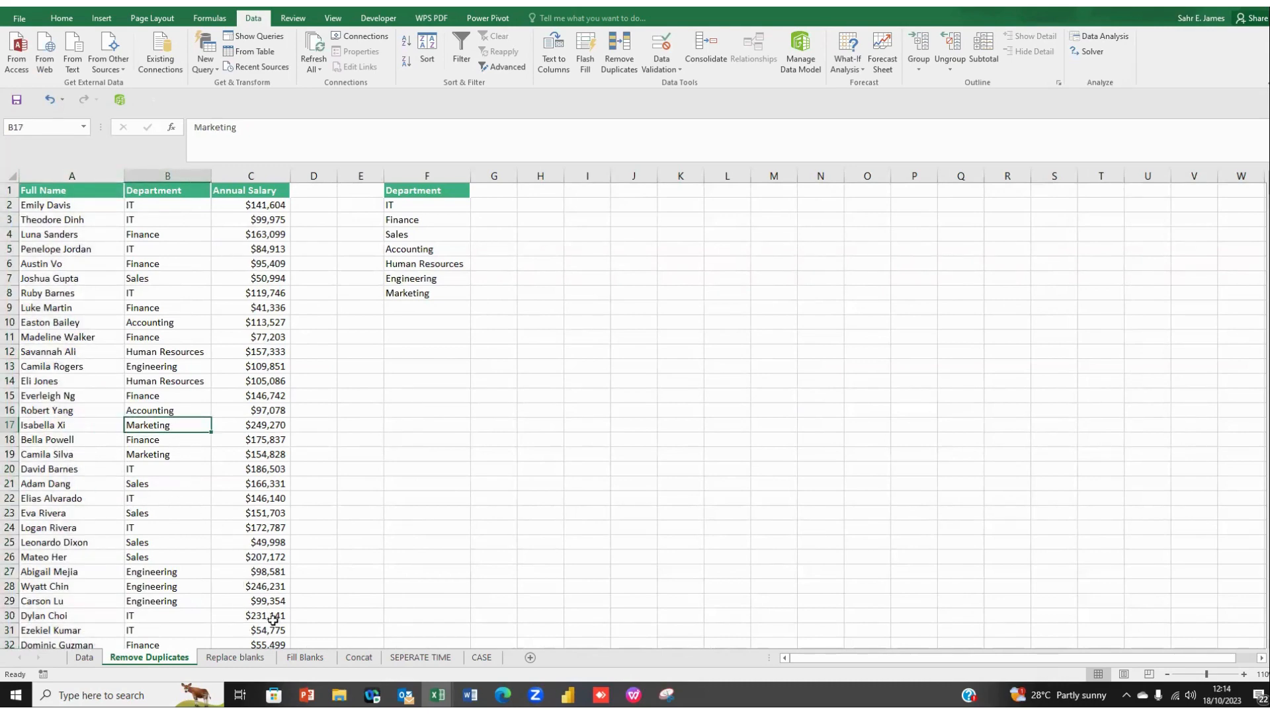
{"action": "left_click", "coordinate": [257, 665]}
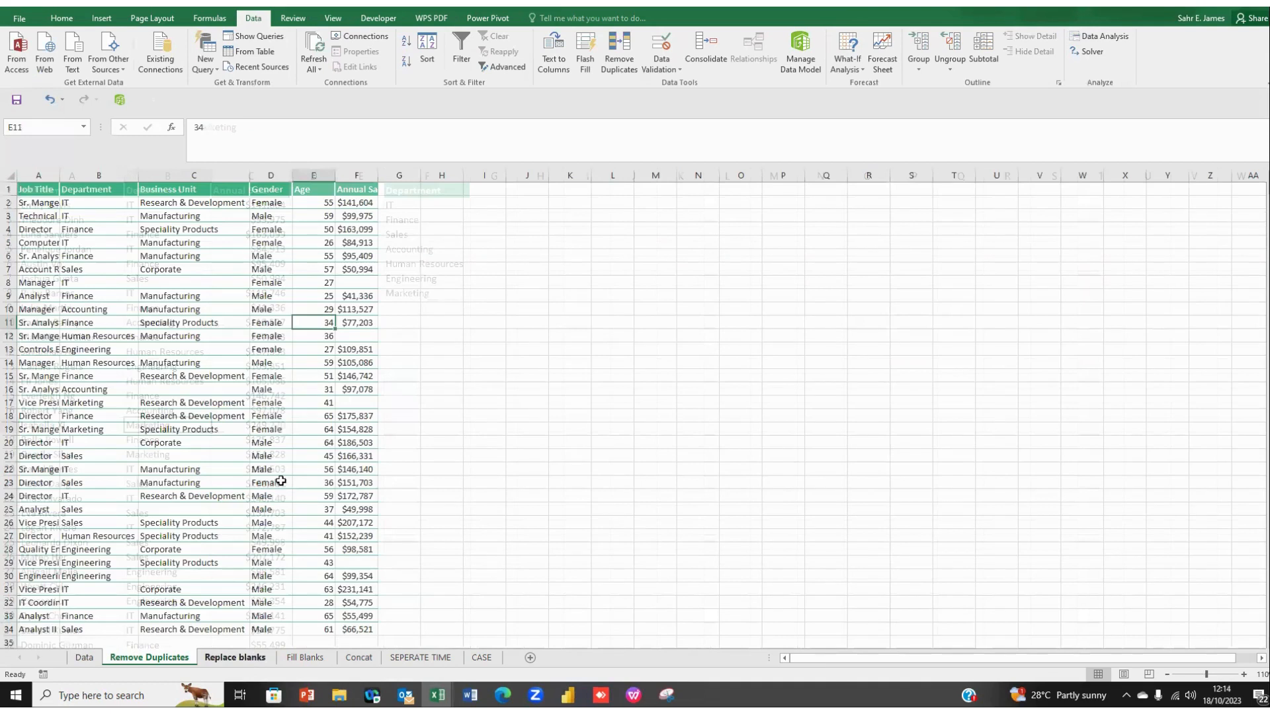
{"action": "left_click", "coordinate": [282, 482]}
{"action": "left_click", "coordinate": [162, 286]}
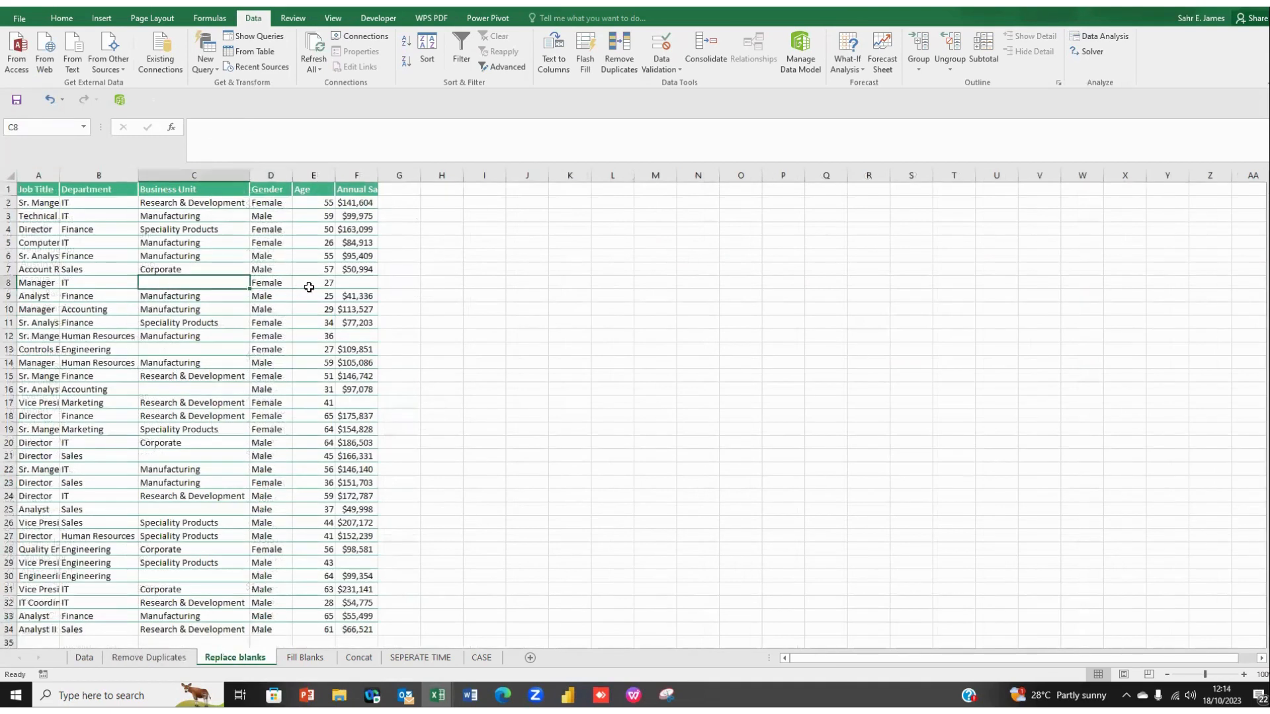
{"action": "left_click", "coordinate": [361, 283]}
{"action": "left_click", "coordinate": [199, 390]}
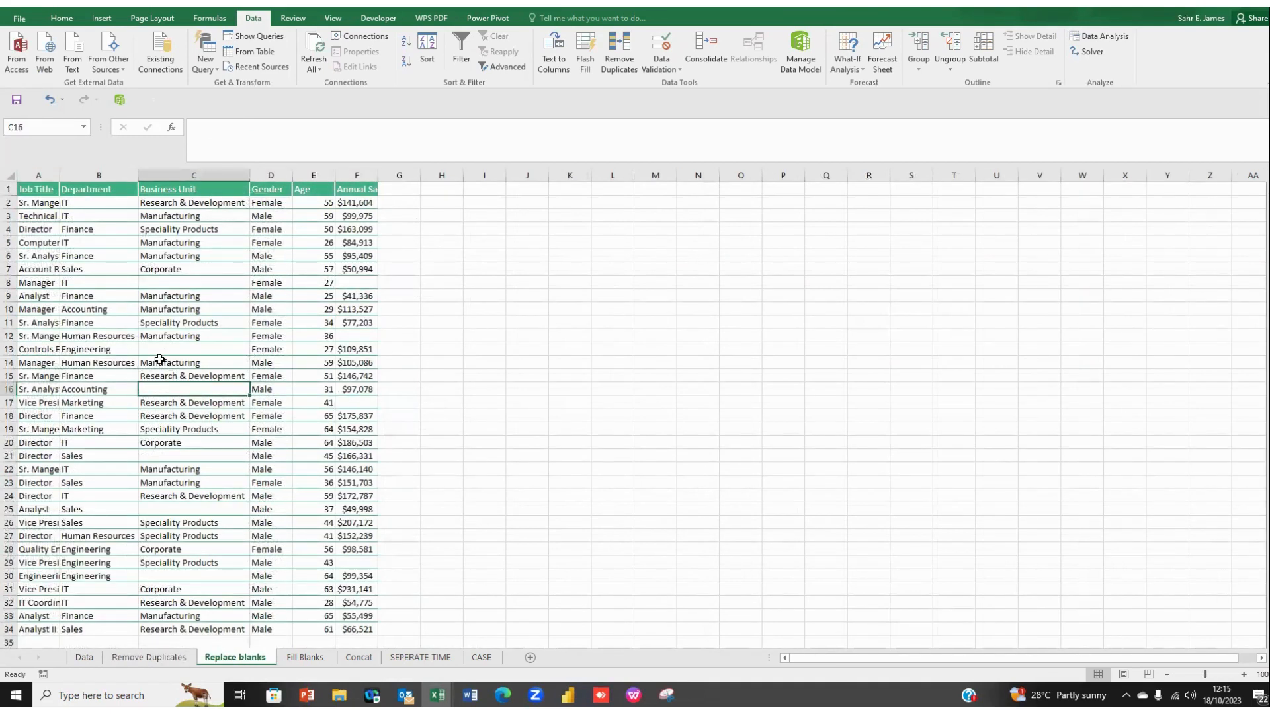
{"action": "left_click", "coordinate": [151, 350]}
{"action": "left_click", "coordinate": [171, 509]}
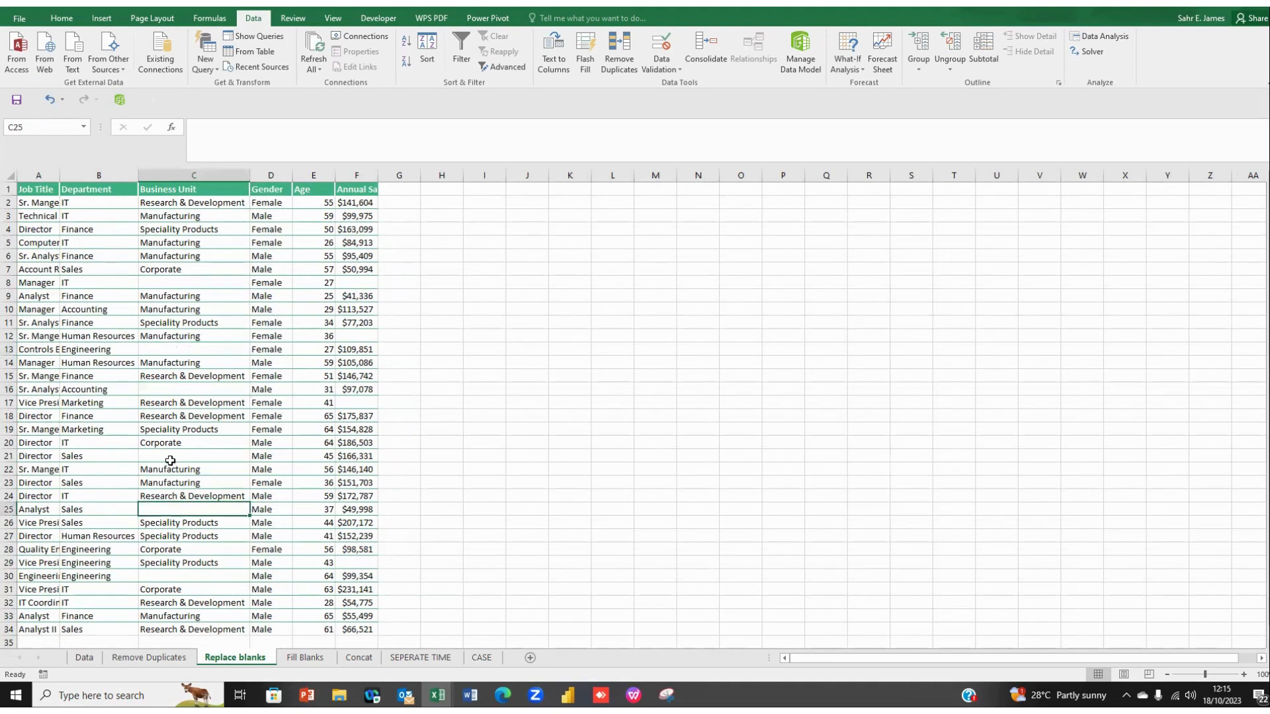
{"action": "left_click", "coordinate": [171, 465]}
{"action": "left_click", "coordinate": [171, 457]}
{"action": "left_click", "coordinate": [351, 563]}
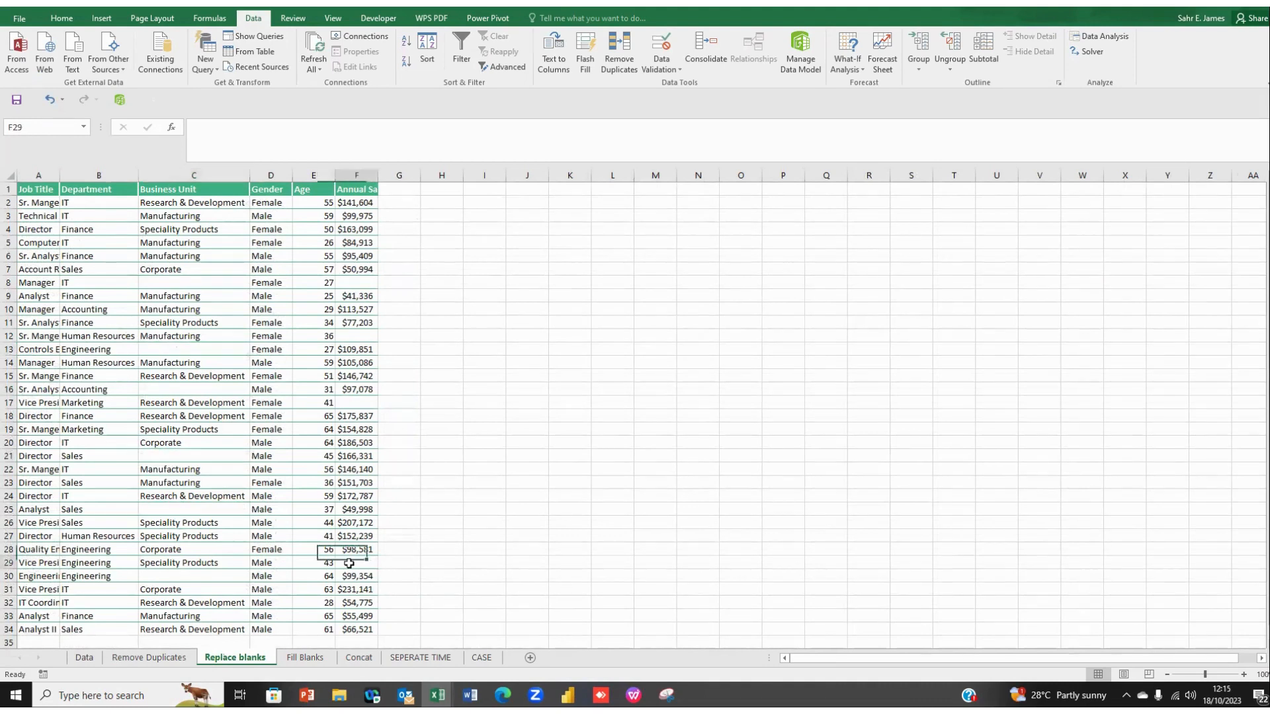
{"action": "left_click", "coordinate": [211, 573]}
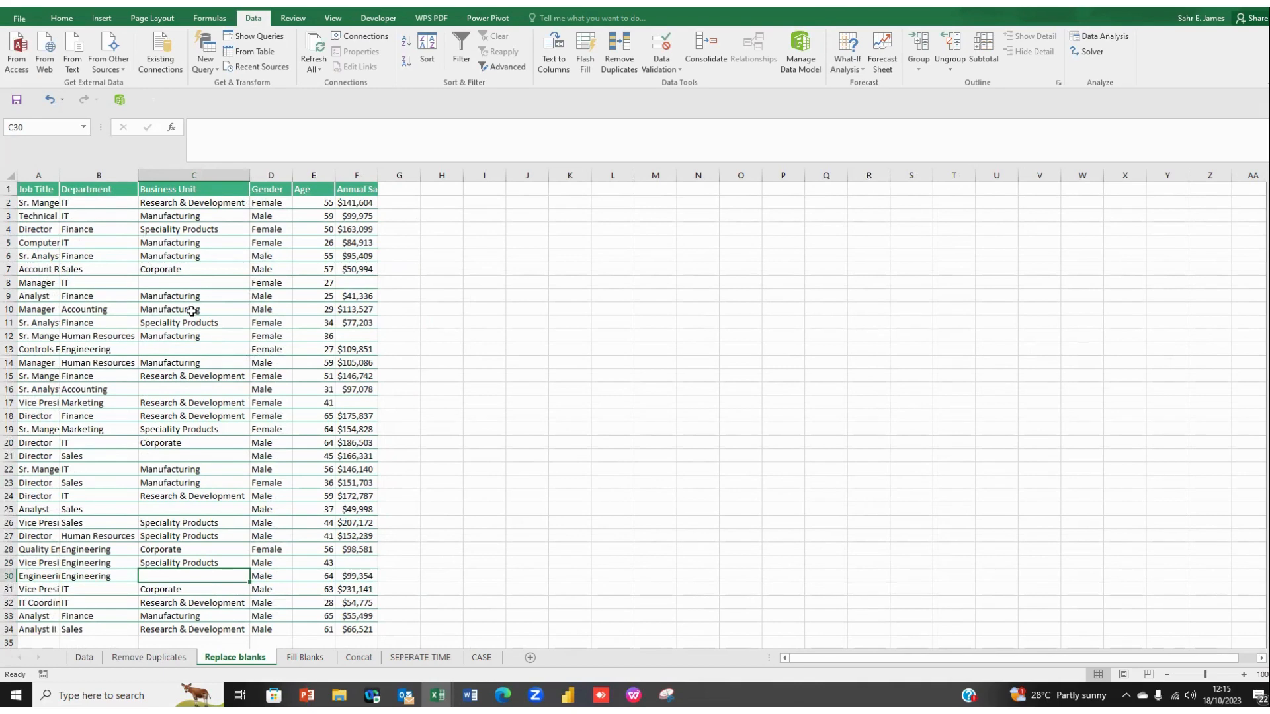
Select only the blank cells of the whole table on the Replace blanks sheet with Go To Special.
{"action": "key", "text": "ctrl+a"}
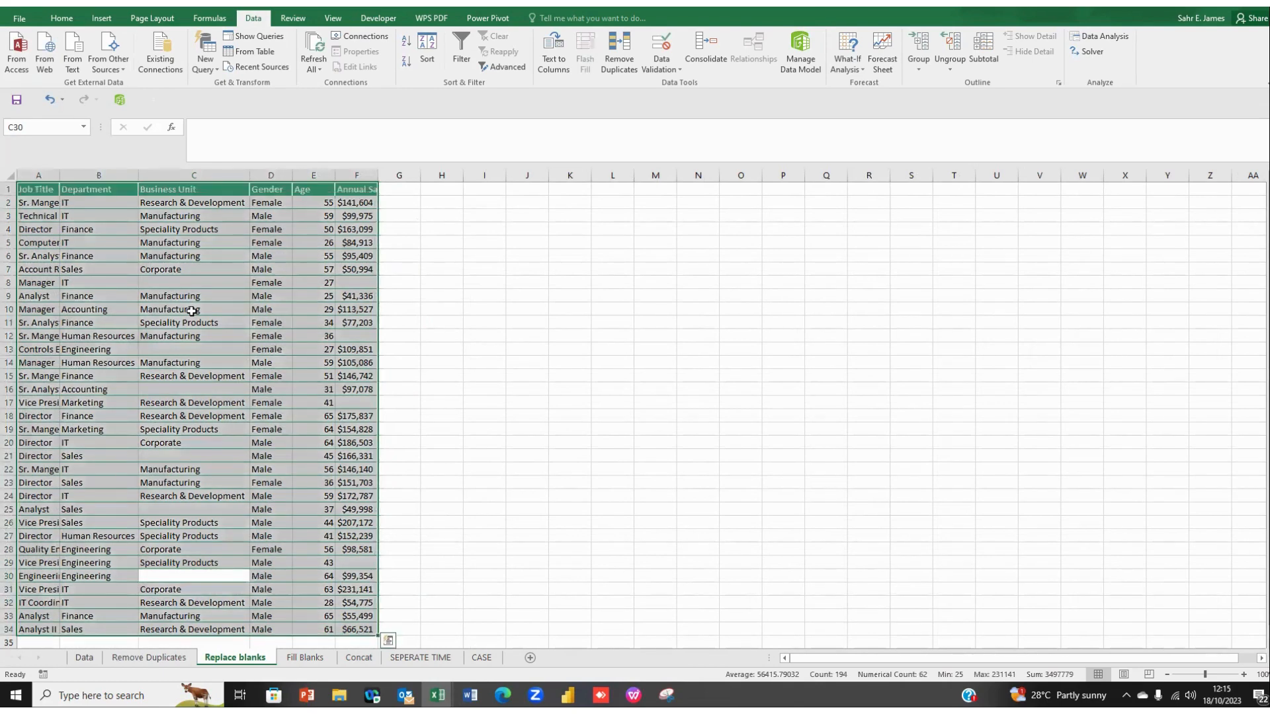
{"action": "key", "text": "ctrl+g"}
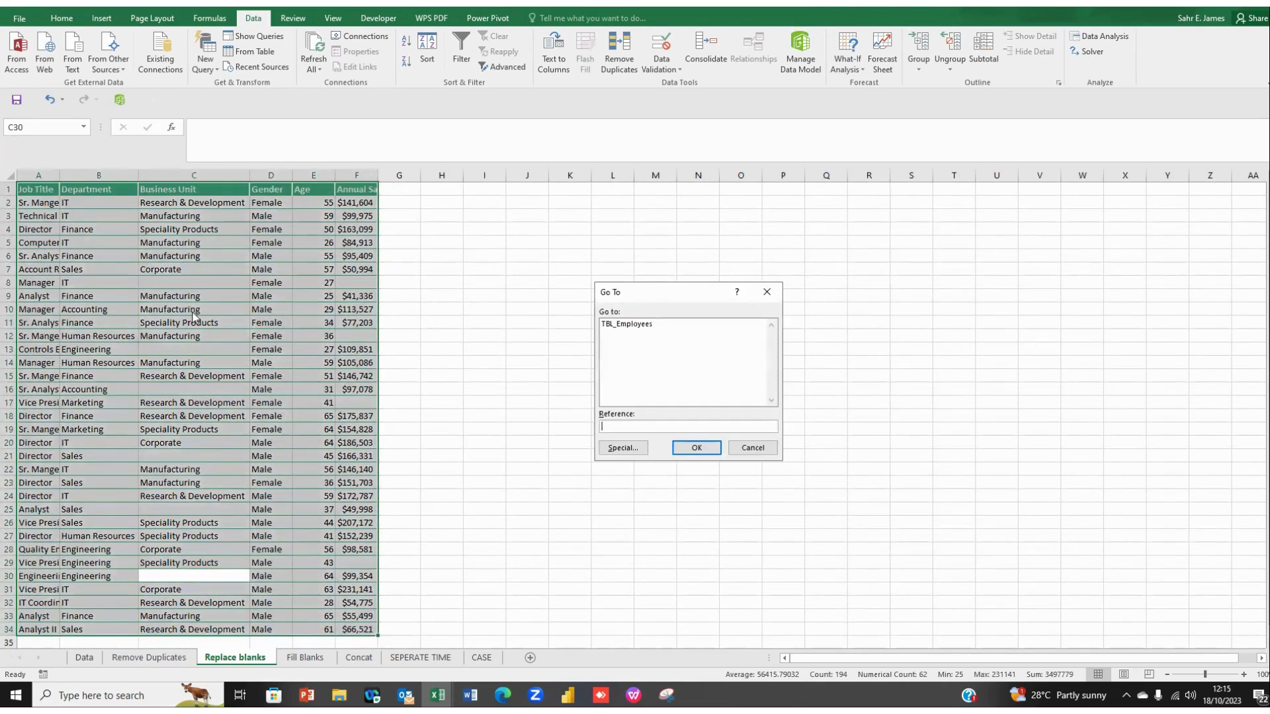
{"action": "left_click", "coordinate": [623, 449]}
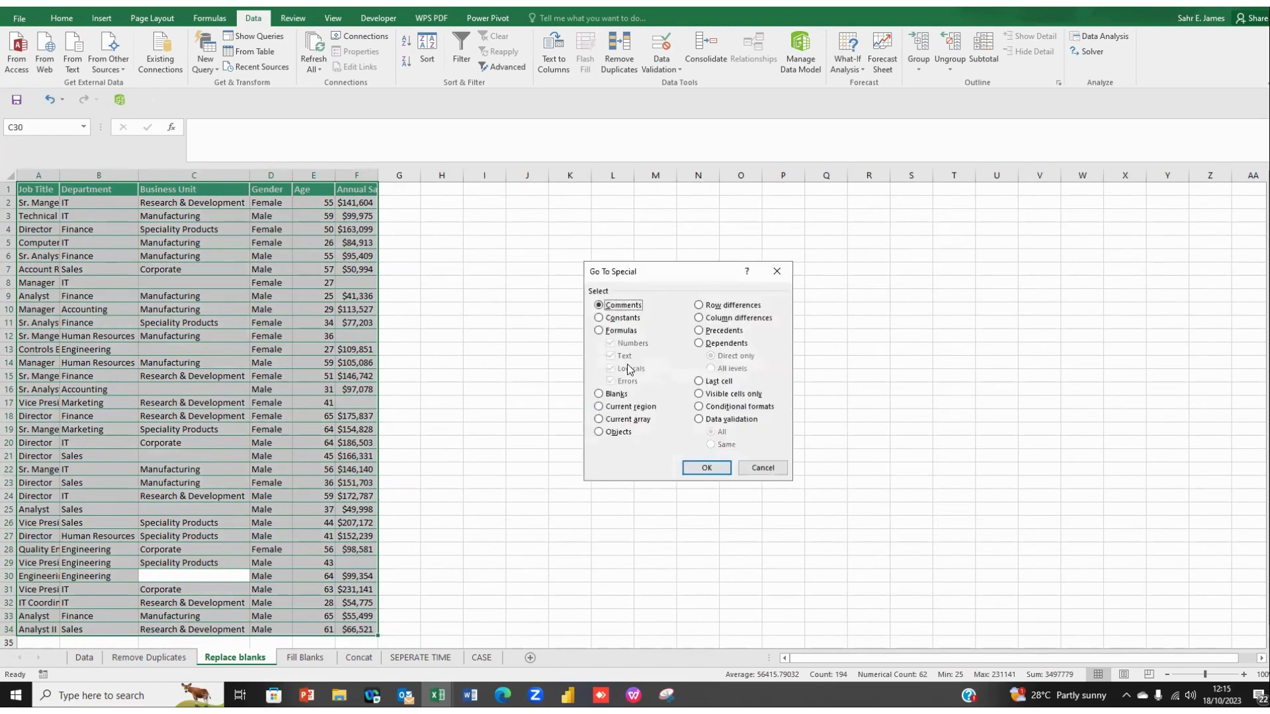
{"action": "left_click", "coordinate": [599, 394]}
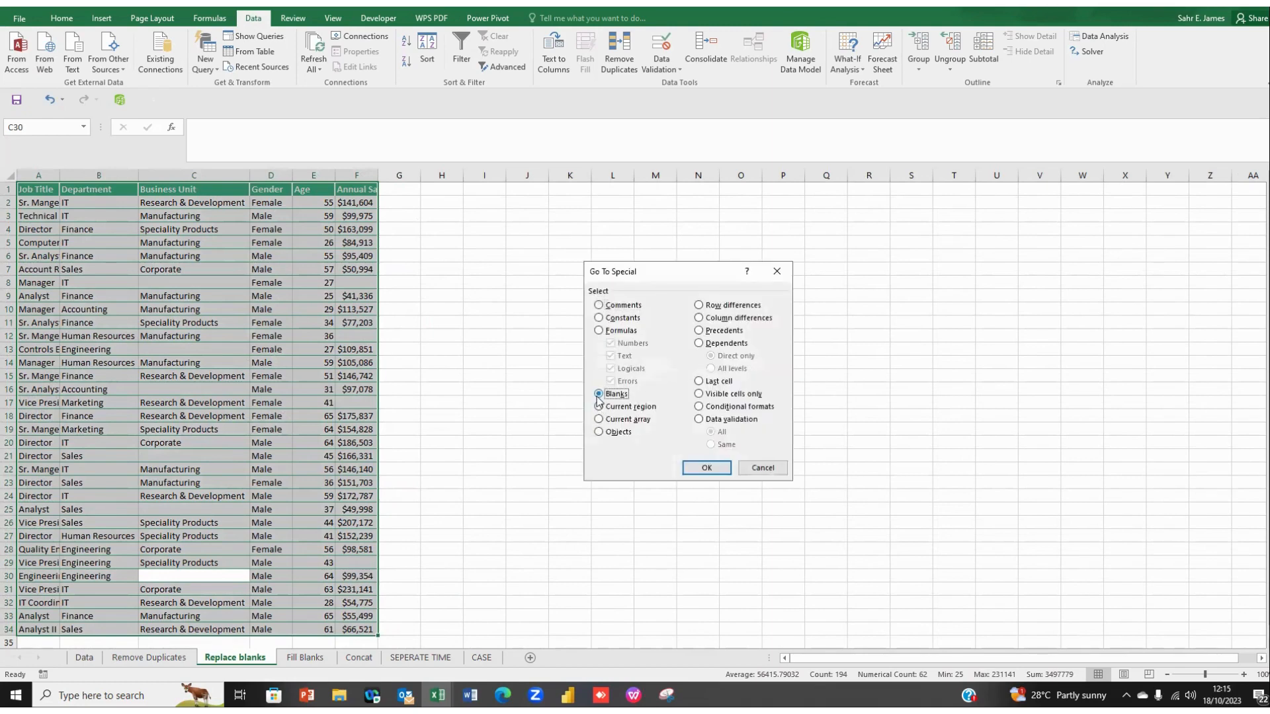
{"action": "left_click", "coordinate": [705, 469]}
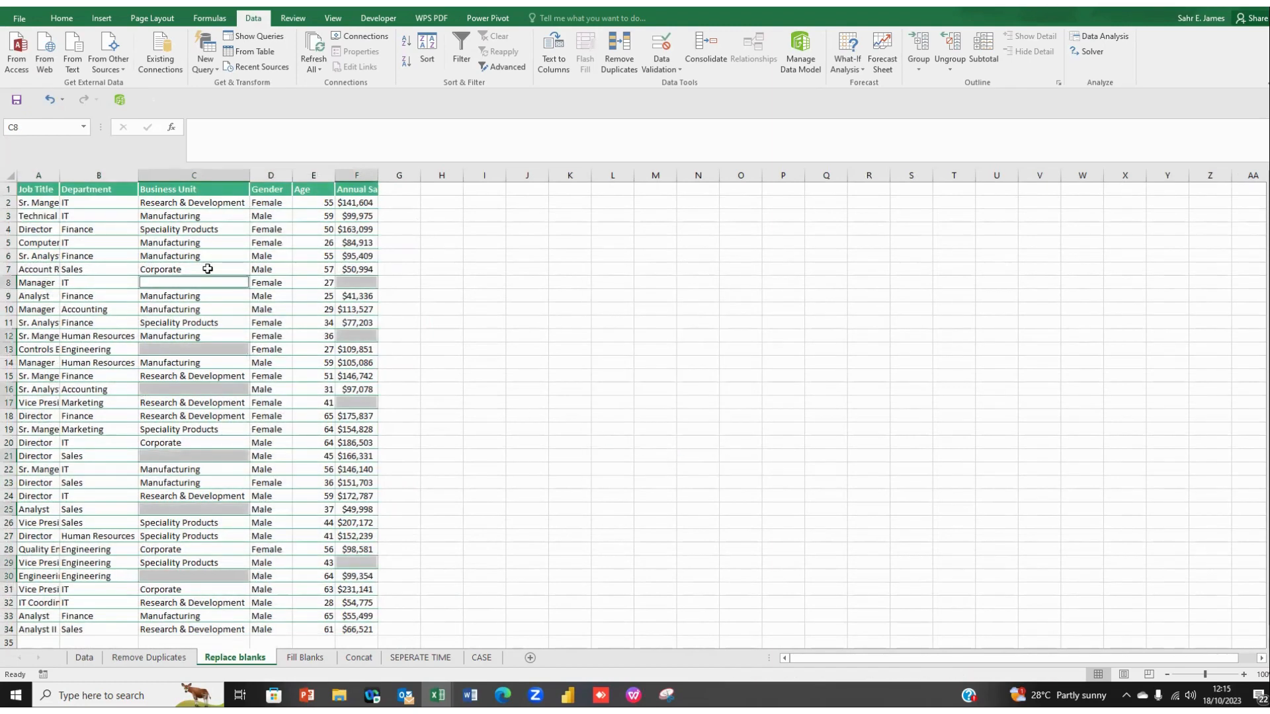
Enter NODATA into all the selected blank cells at once.
{"action": "type", "text": "="}
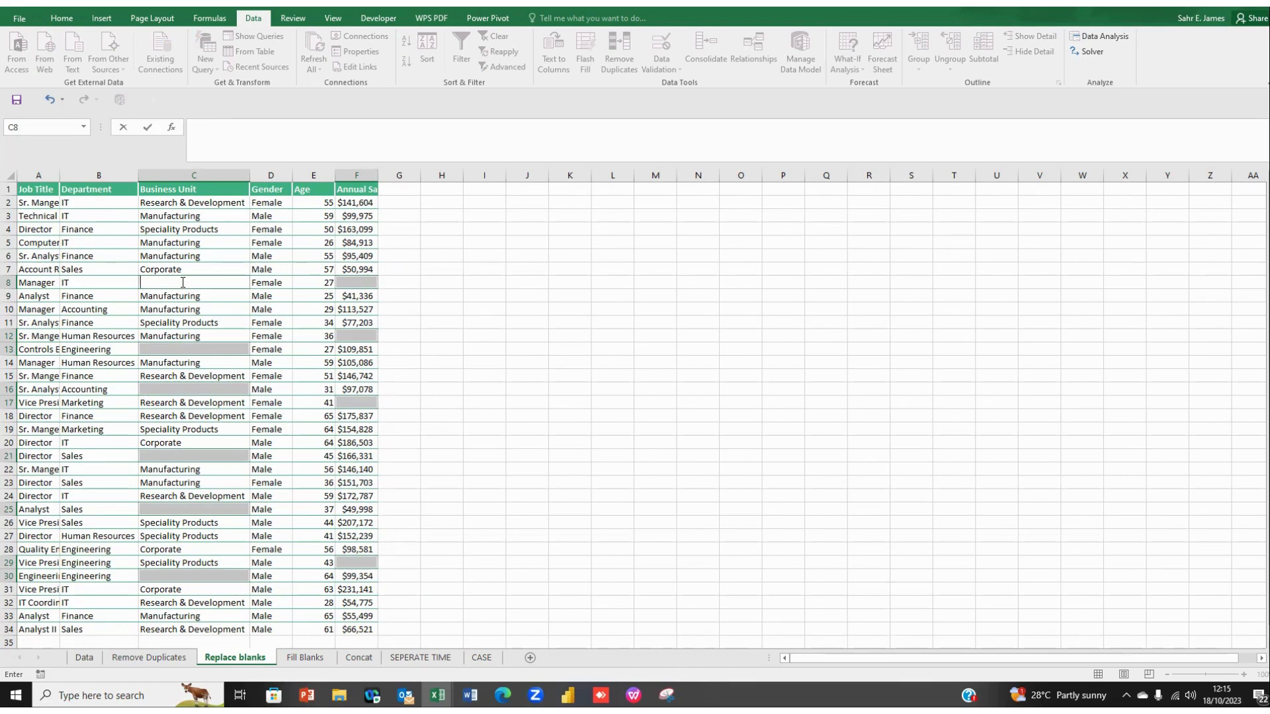
{"action": "left_click", "coordinate": [67, 21]}
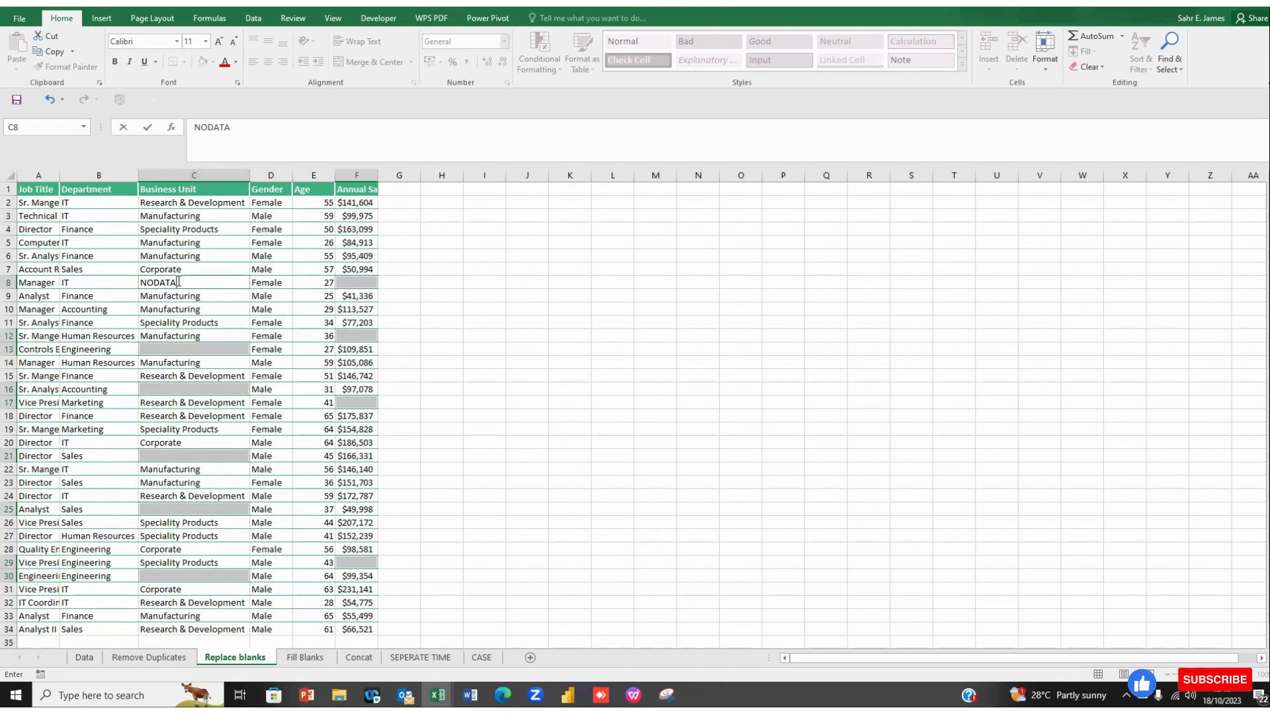
{"action": "key", "text": "ctrl+Return"}
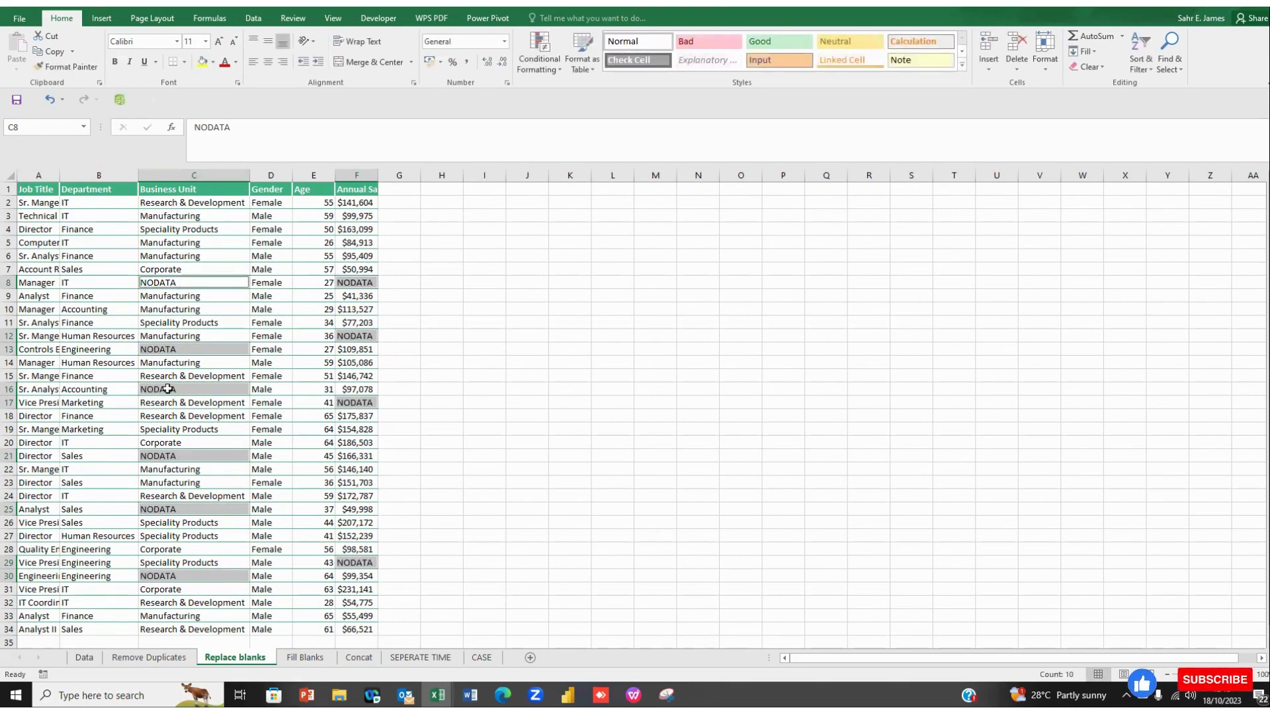
Apply the standard red fill colour to the NODATA cells, check the table and deselect them.
{"action": "left_click", "coordinate": [214, 62]}
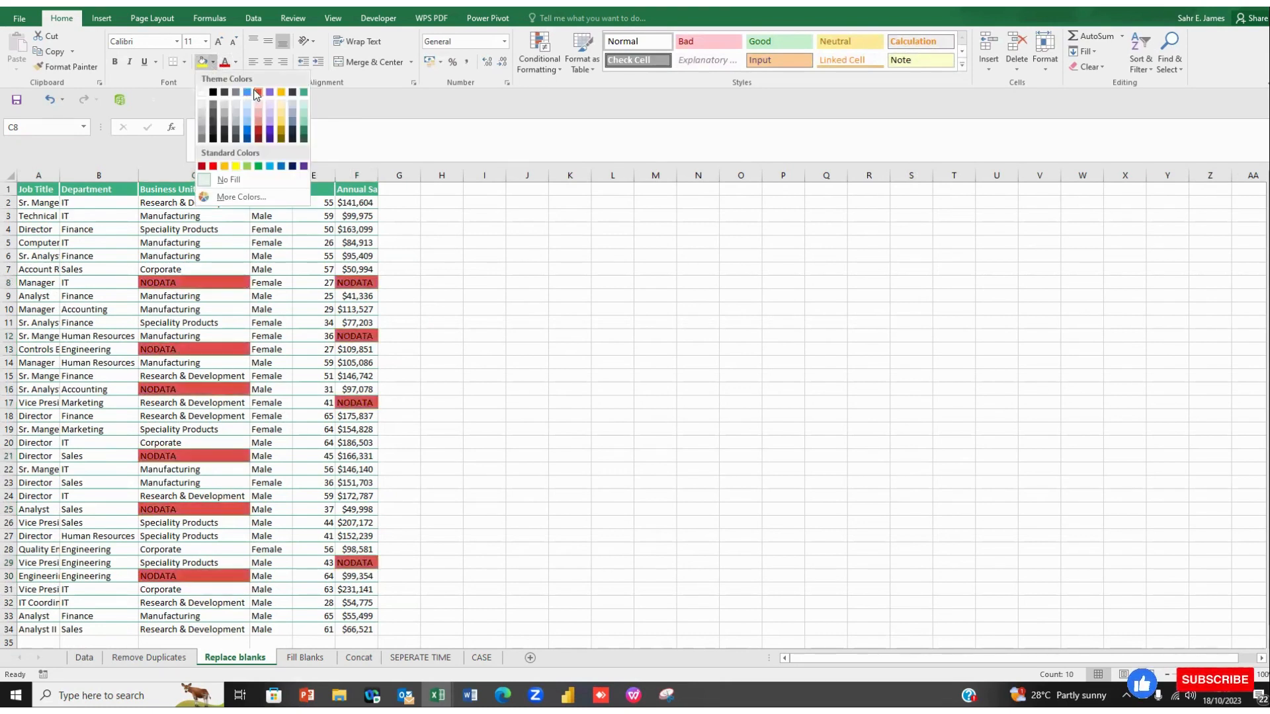
{"action": "left_click", "coordinate": [214, 166]}
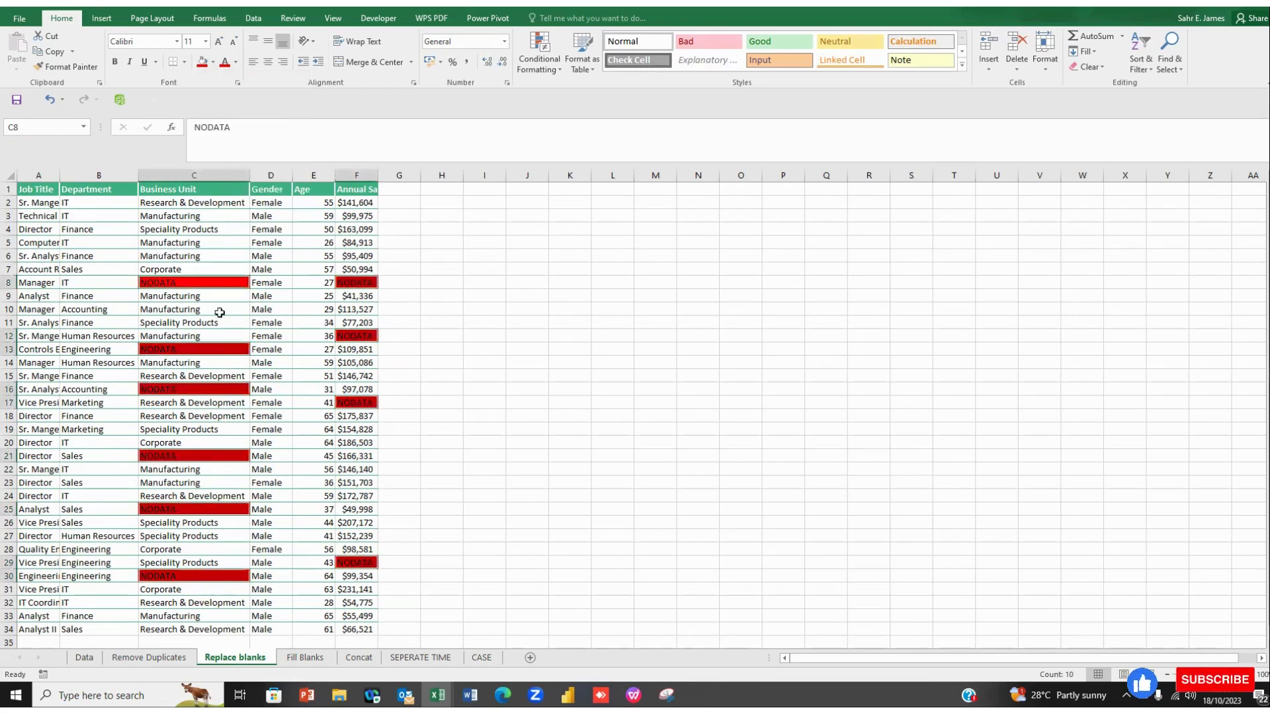
{"action": "scroll", "coordinate": [249, 463], "scroll_direction": "down", "scroll_amount": 2}
{"action": "scroll", "coordinate": [198, 444], "scroll_direction": "up", "scroll_amount": 2}
{"action": "left_click", "coordinate": [274, 439]}
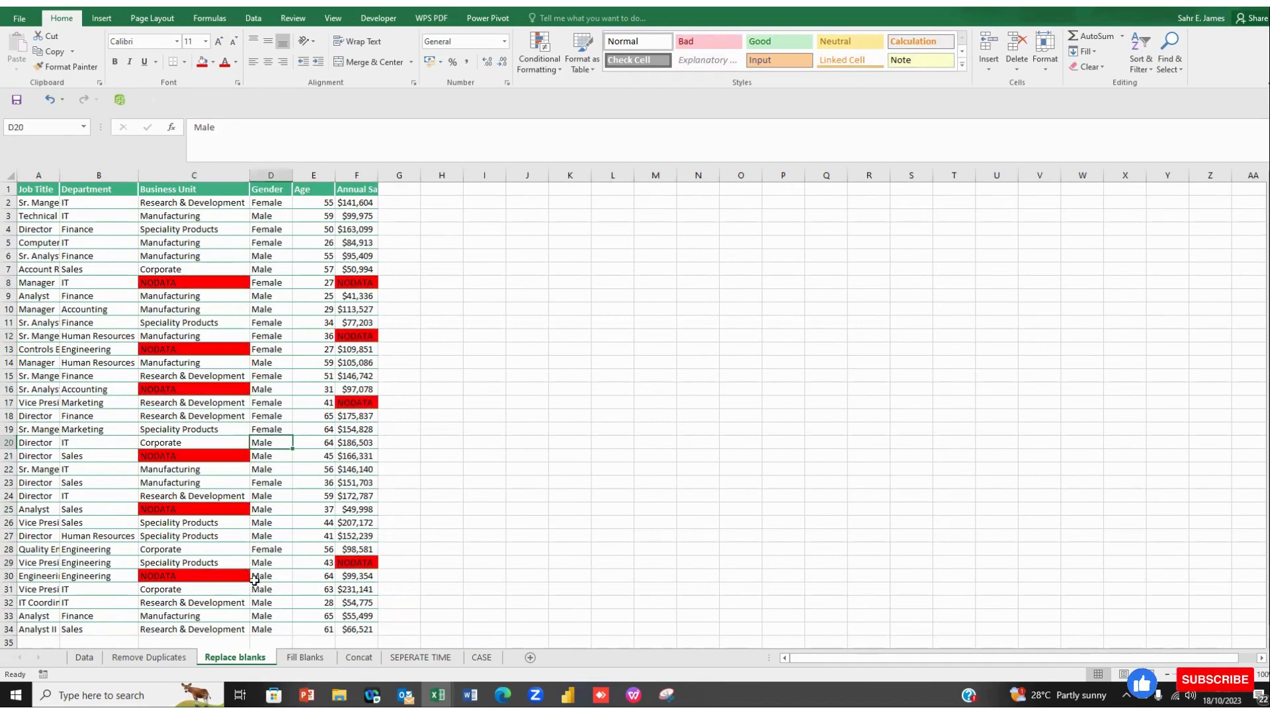
Open the Fill Blanks sheet and examine the empty cells between the entries in the Department column.
{"action": "left_click", "coordinate": [301, 658]}
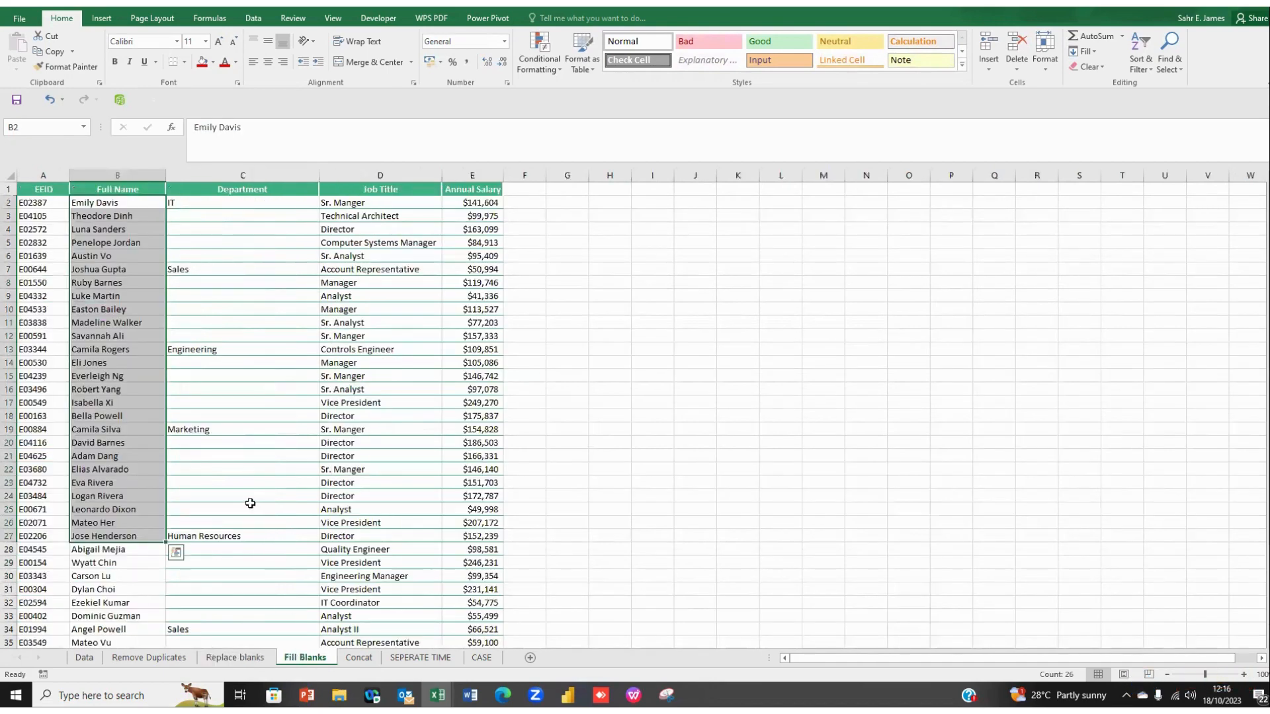
{"action": "left_click", "coordinate": [233, 454]}
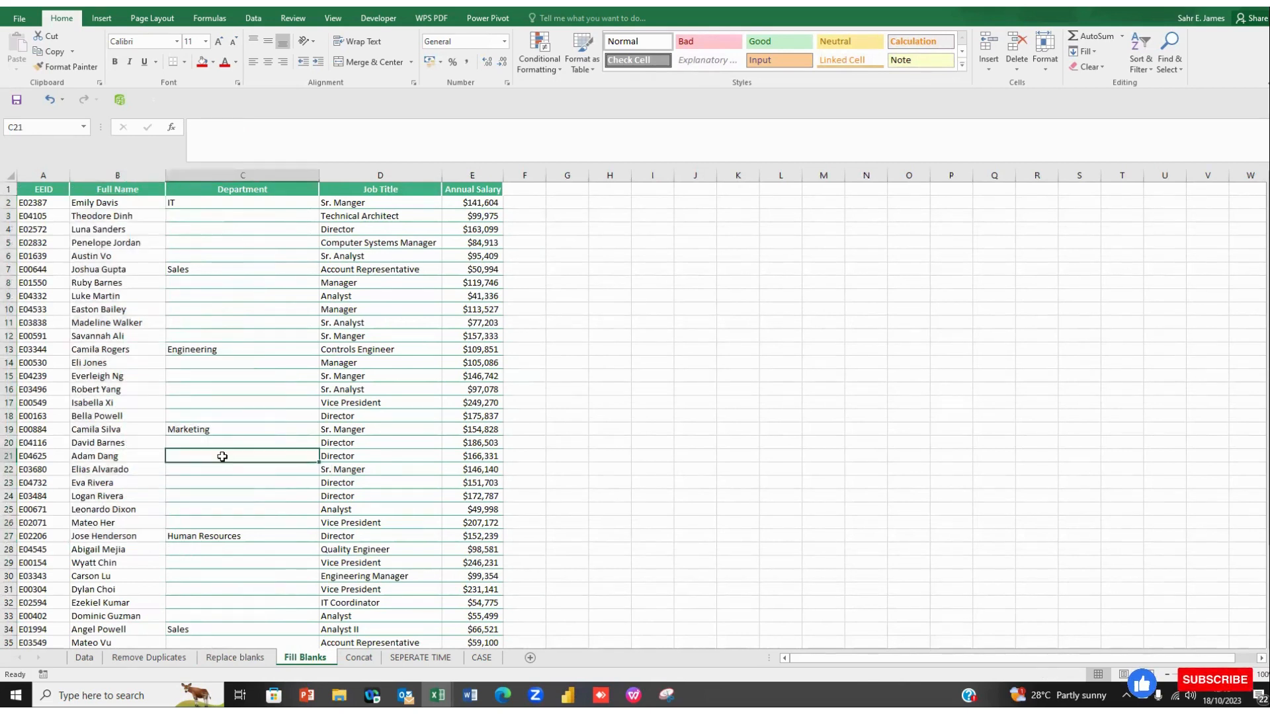
{"action": "left_click", "coordinate": [202, 216]}
{"action": "left_click_drag", "start_coordinate": [201, 217], "coordinate": [197, 266]}
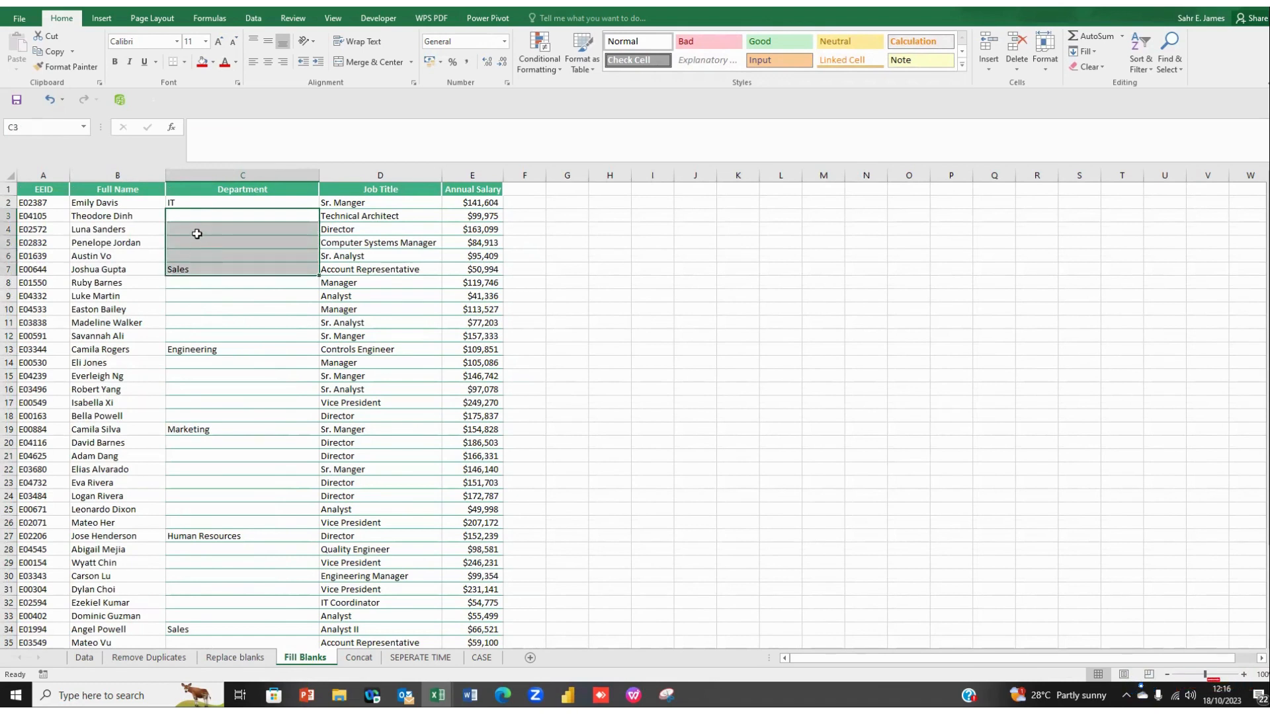
{"action": "left_click", "coordinate": [180, 284]}
Try filling IT from C2 down to C6 and from C6 into C7, and undo both fills.
{"action": "left_click", "coordinate": [215, 207]}
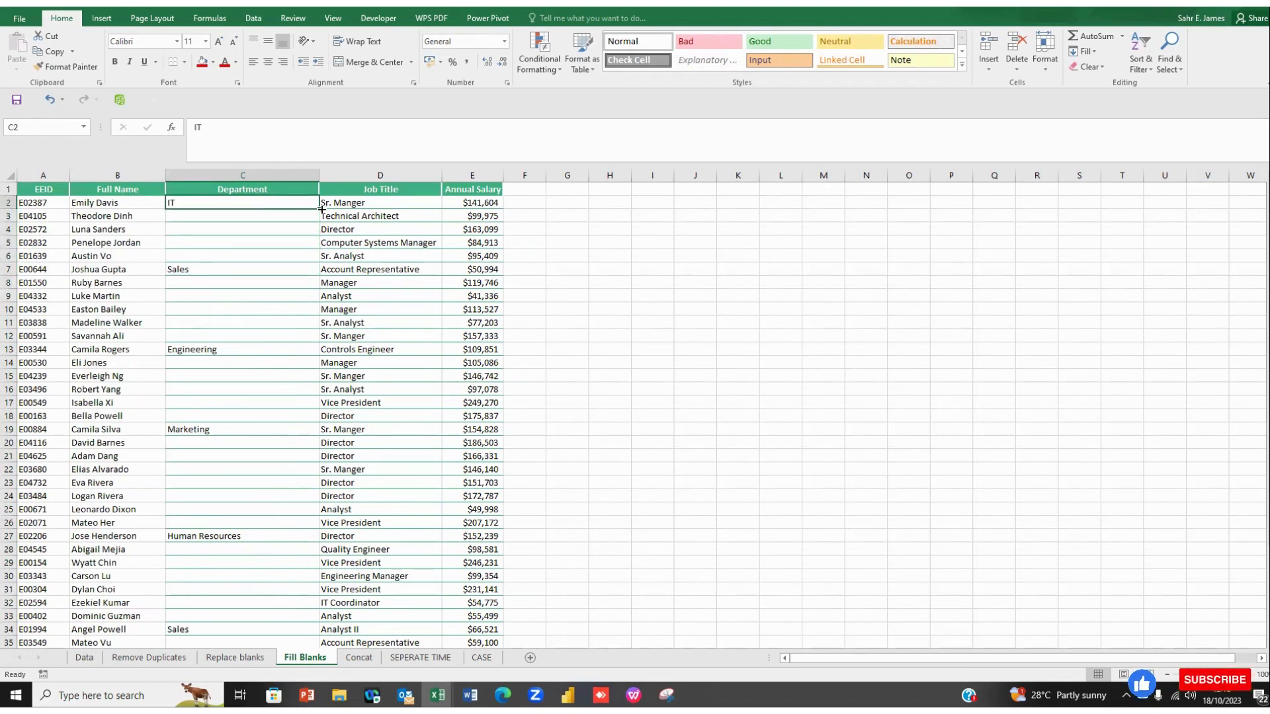
{"action": "left_click_drag", "start_coordinate": [322, 209], "coordinate": [315, 262]}
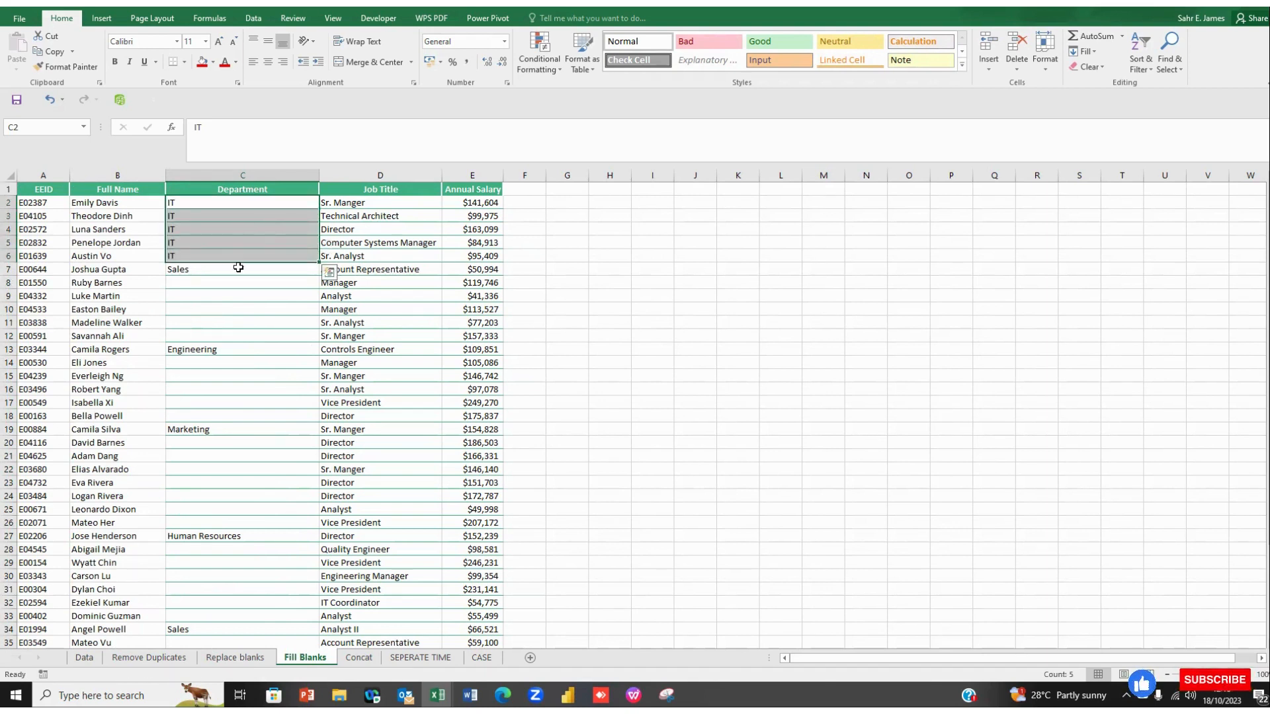
{"action": "left_click", "coordinate": [199, 256]}
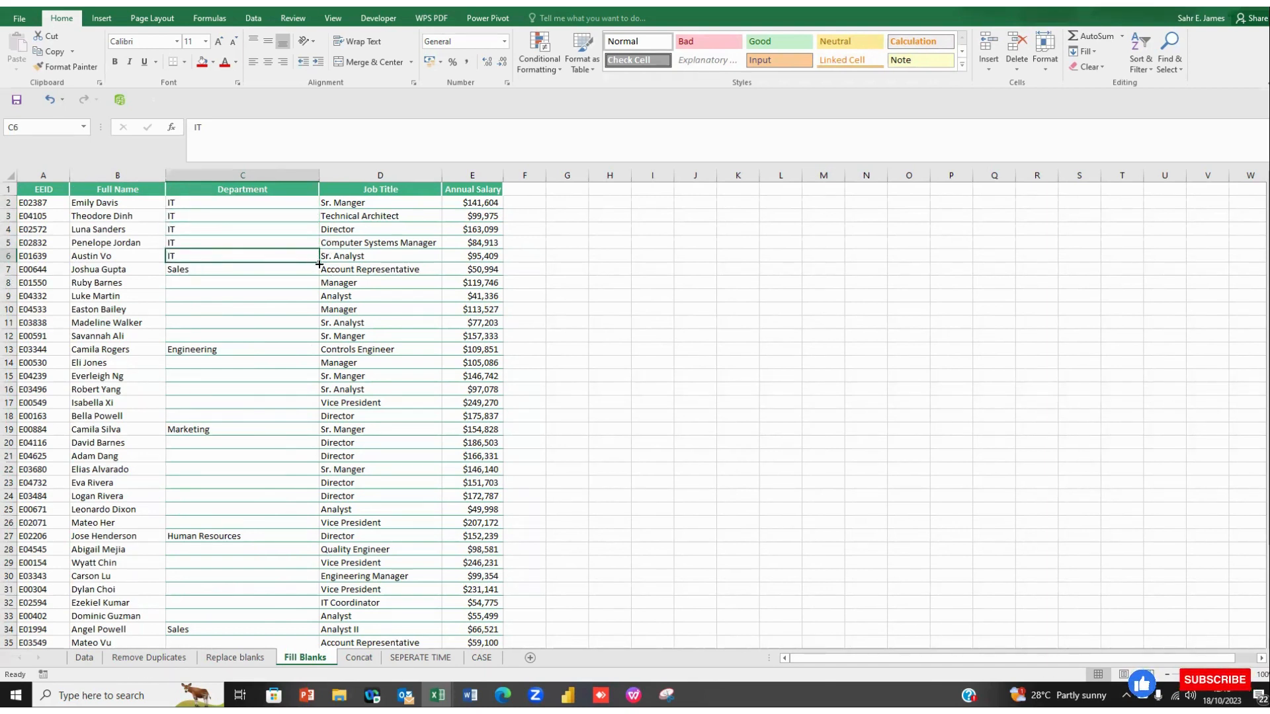
{"action": "left_click_drag", "start_coordinate": [319, 263], "coordinate": [320, 277]}
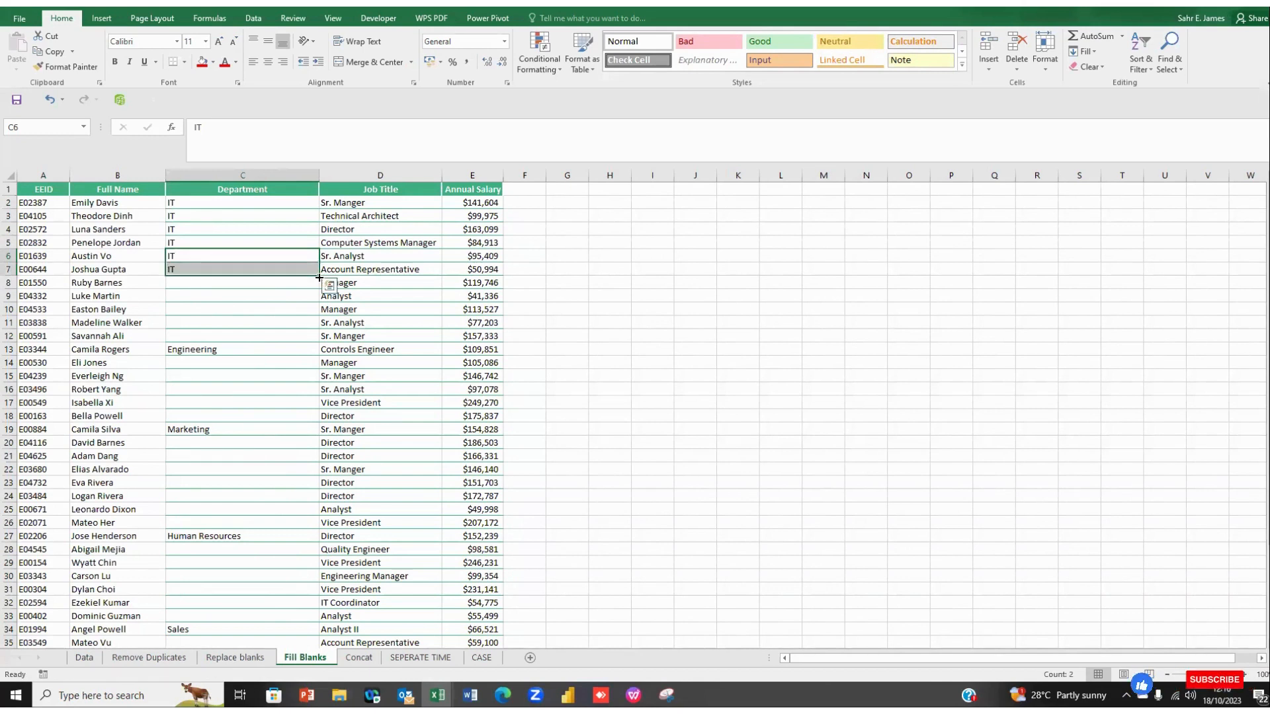
{"action": "key", "text": "ctrl+z"}
{"action": "key", "text": "ctrl+z"}
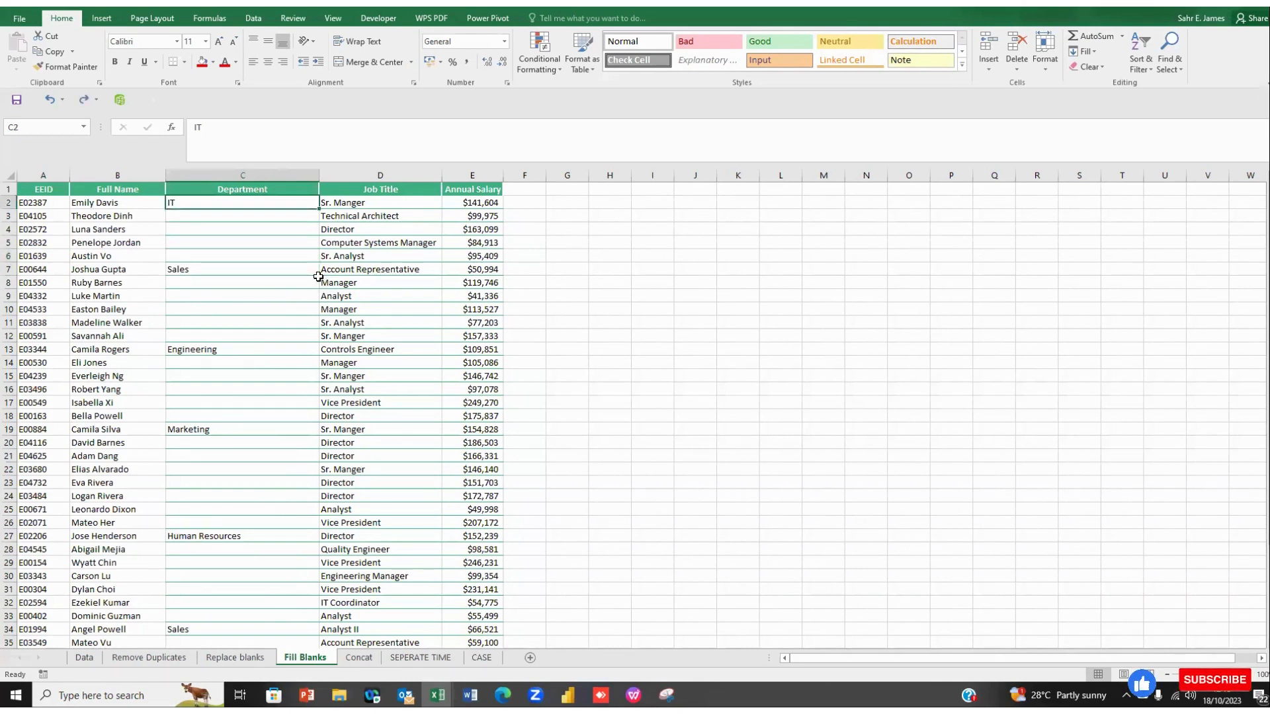
Select only the blank cells of the whole table on the Fill Blanks sheet with Go To Special.
{"action": "left_click", "coordinate": [284, 306]}
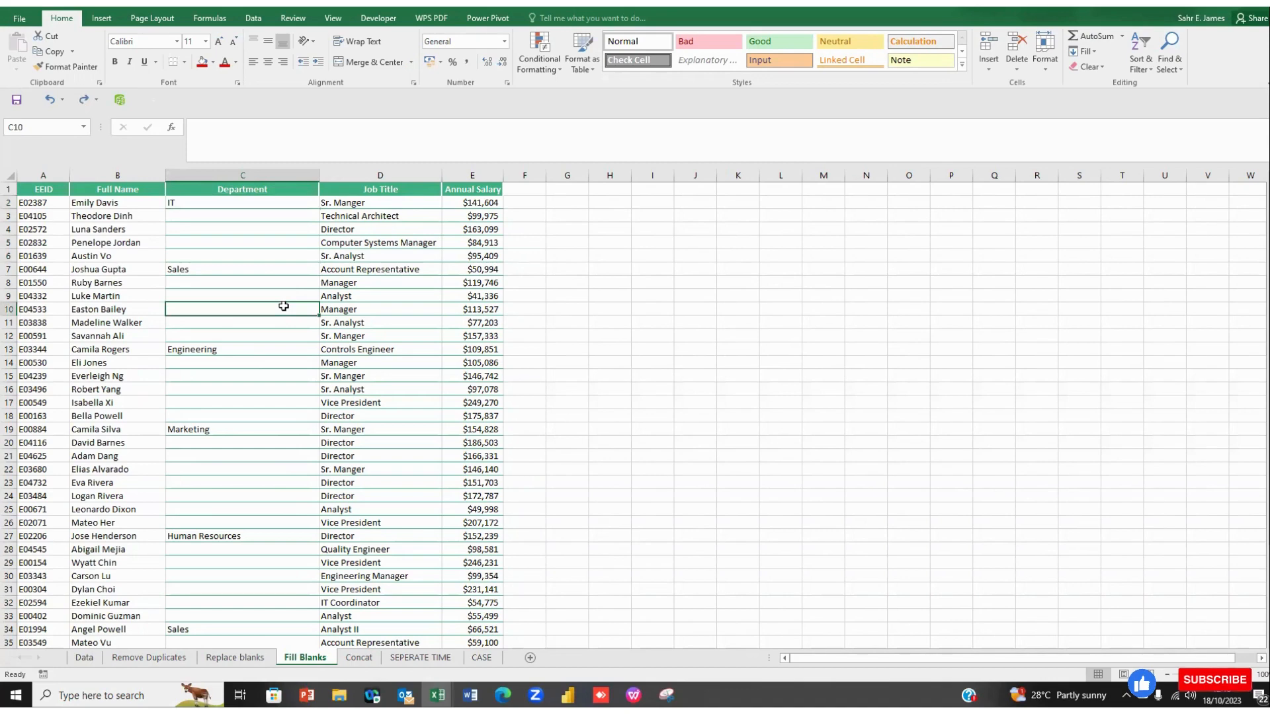
{"action": "key", "text": "ctrl+a"}
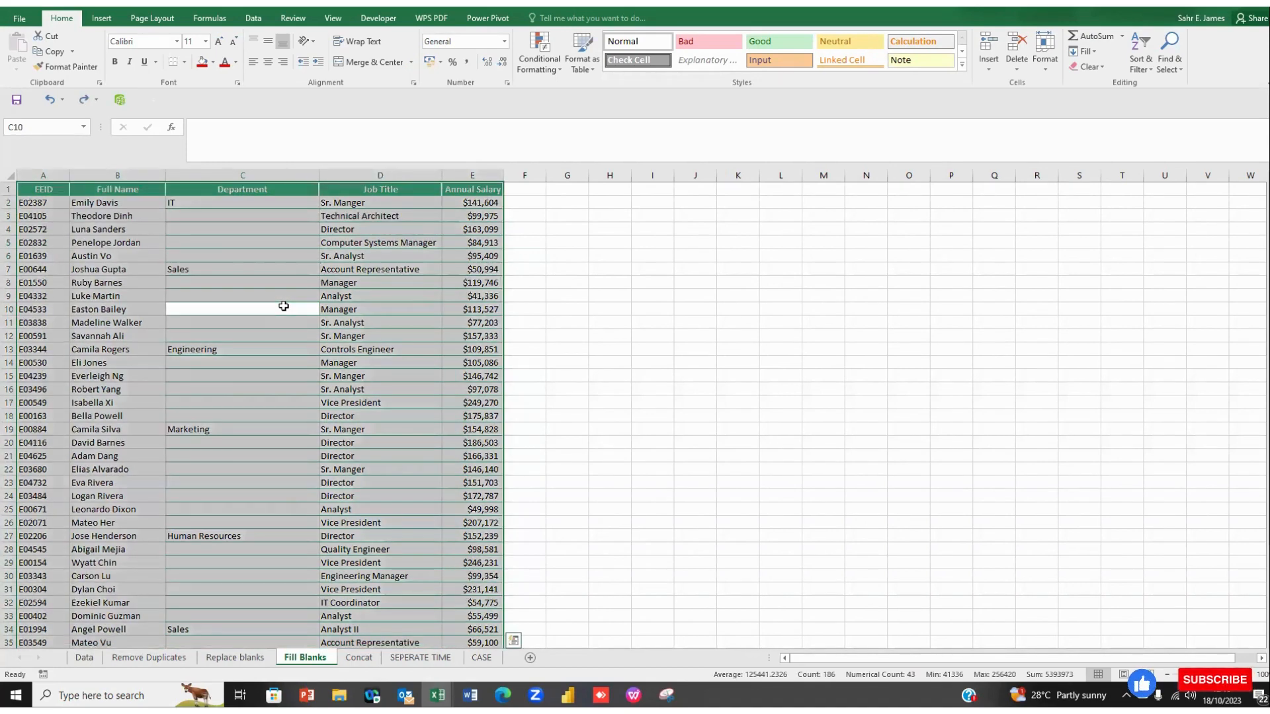
{"action": "key", "text": "ctrl+g"}
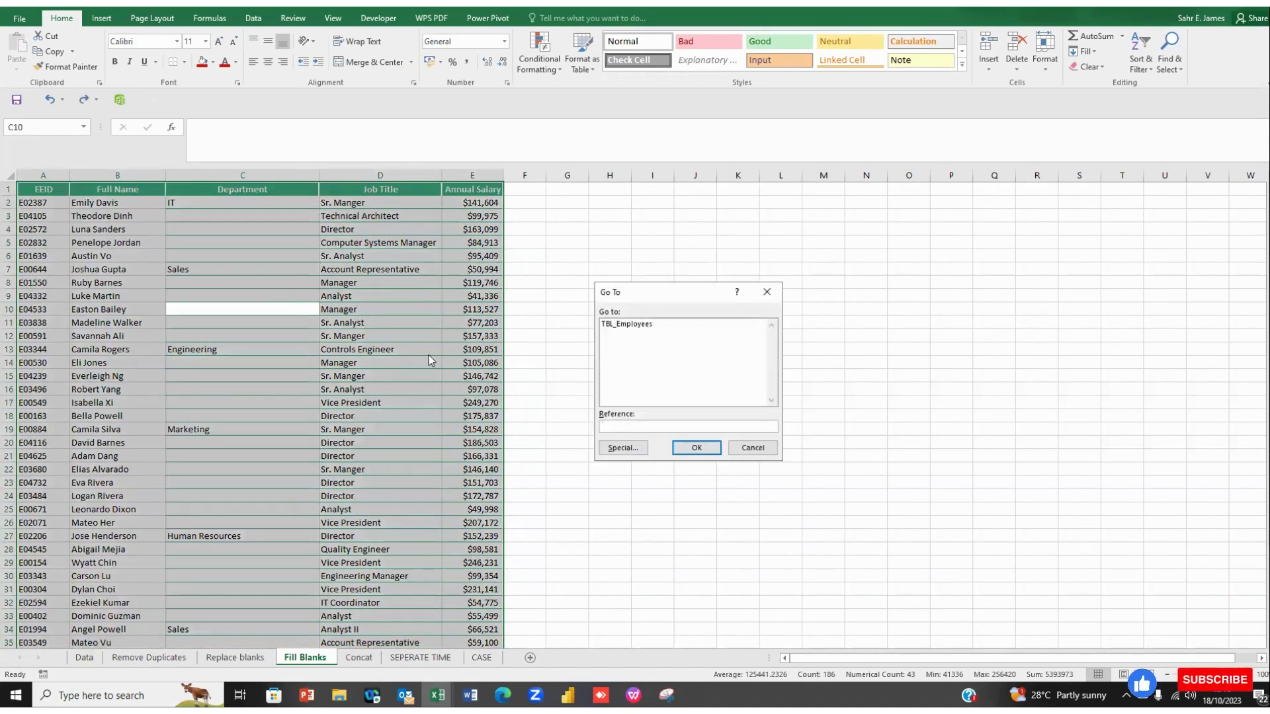
{"action": "left_click", "coordinate": [623, 448]}
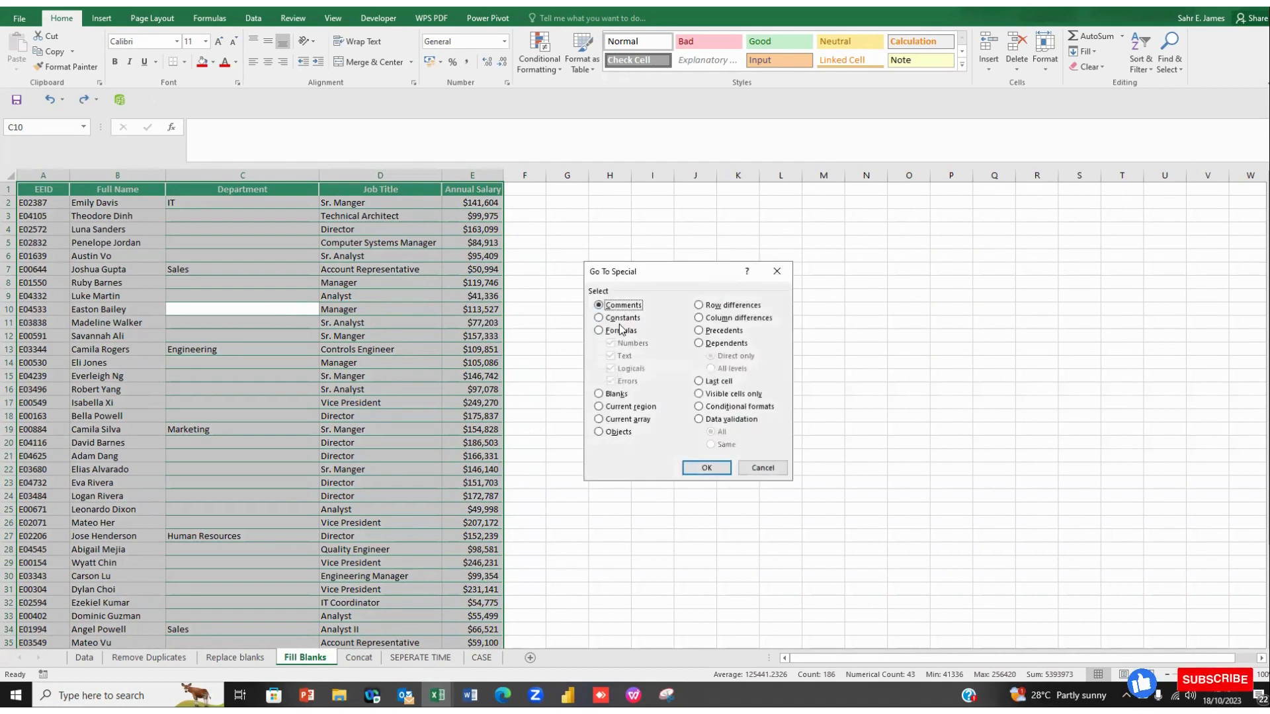
{"action": "left_click", "coordinate": [603, 395]}
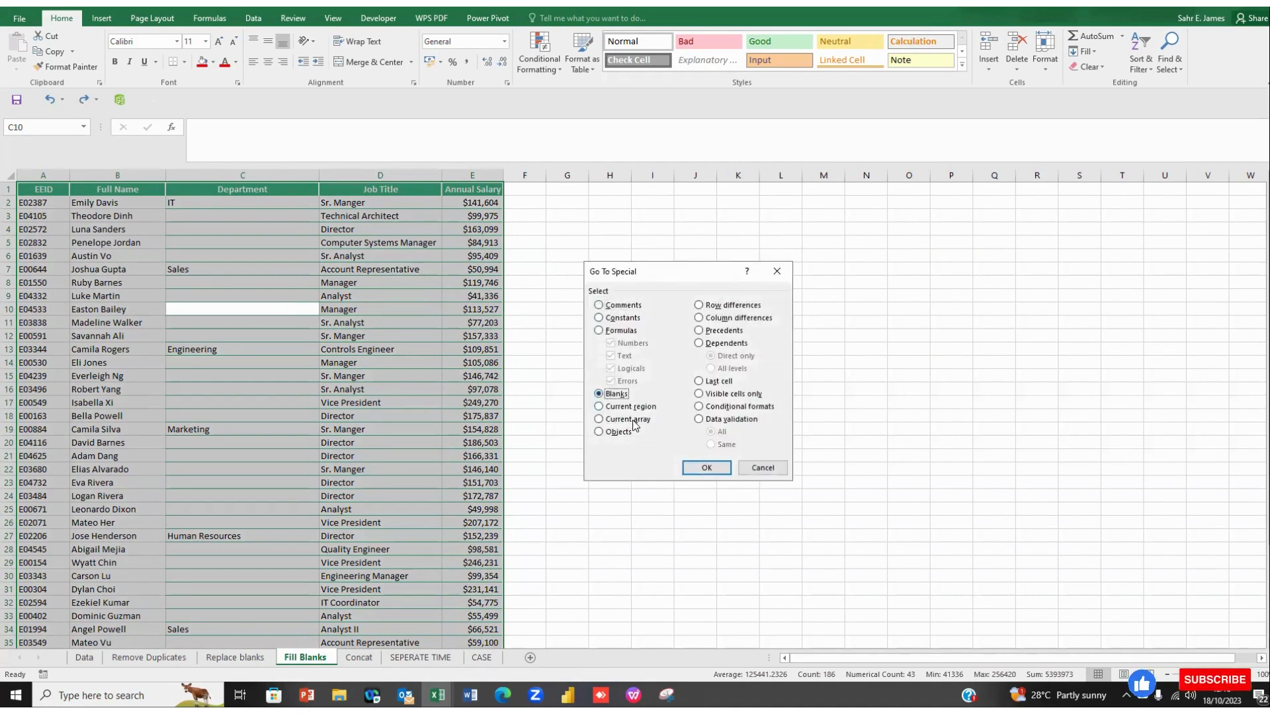
{"action": "left_click", "coordinate": [696, 468]}
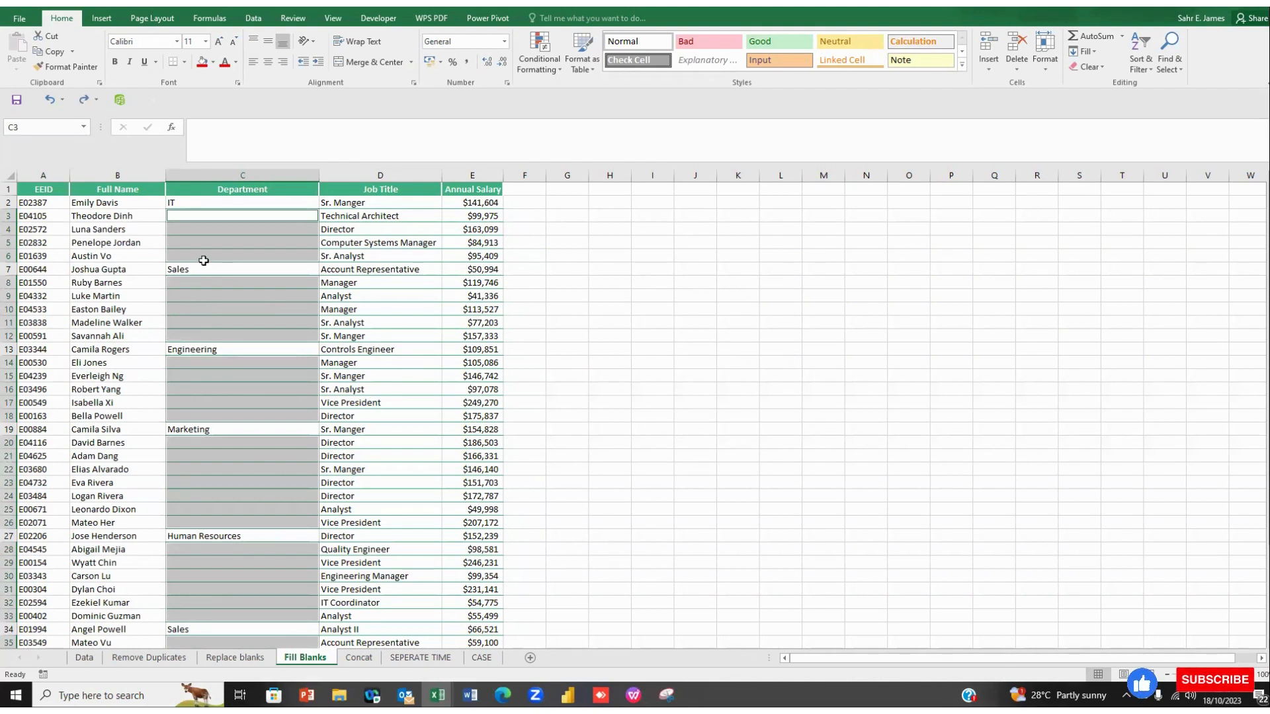
Fill all selected blank Department cells with a reference to the cell above, entering =C2 in C3.
{"action": "type", "text": "="}
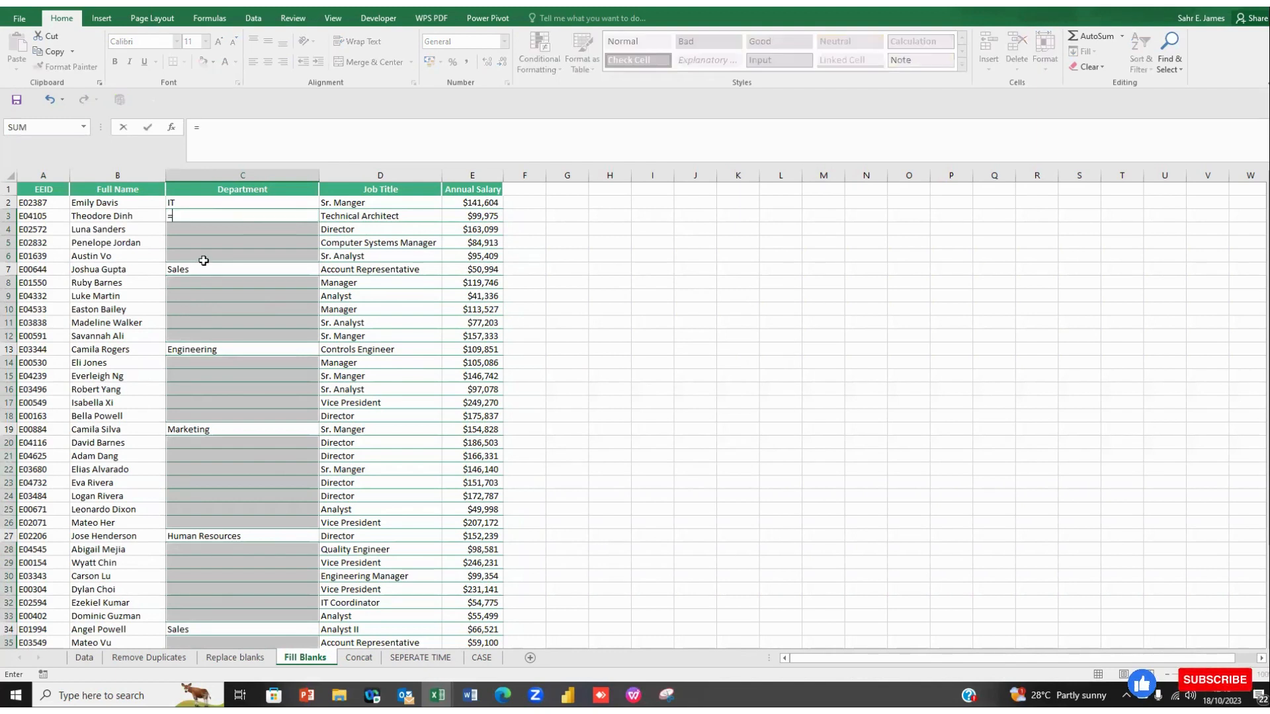
{"action": "left_click", "coordinate": [186, 202]}
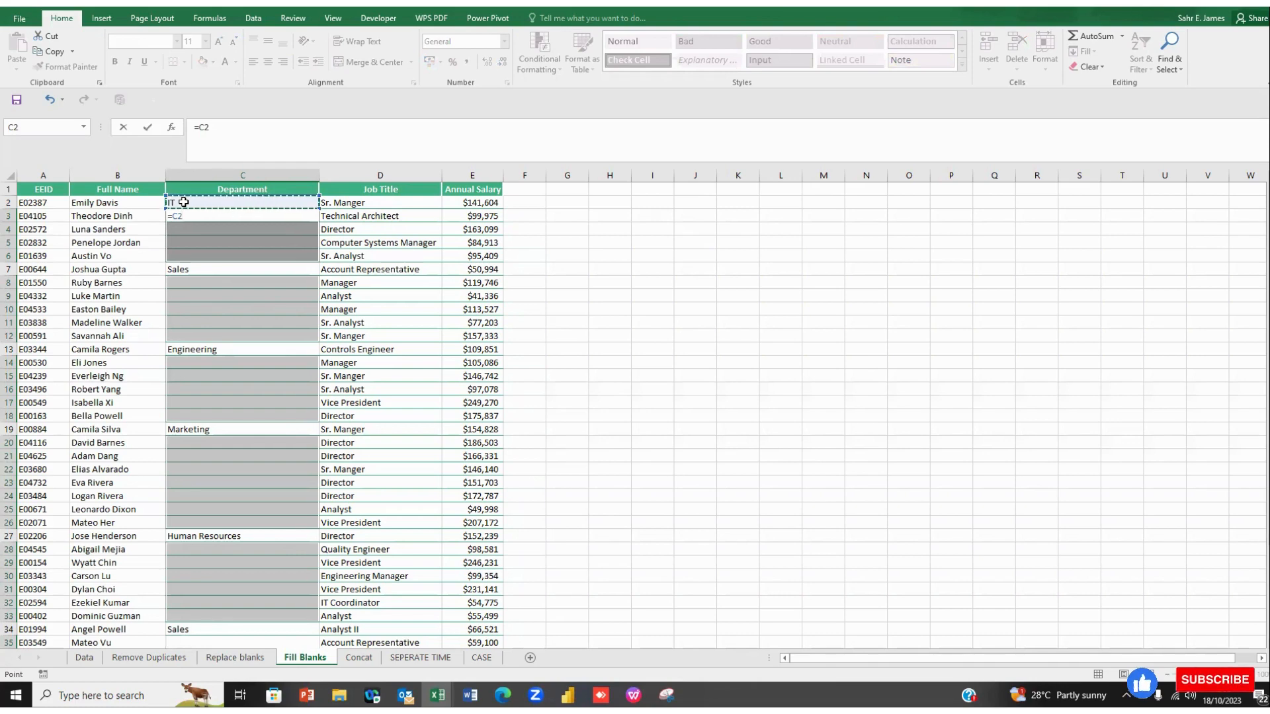
{"action": "key", "text": "ctrl+Return"}
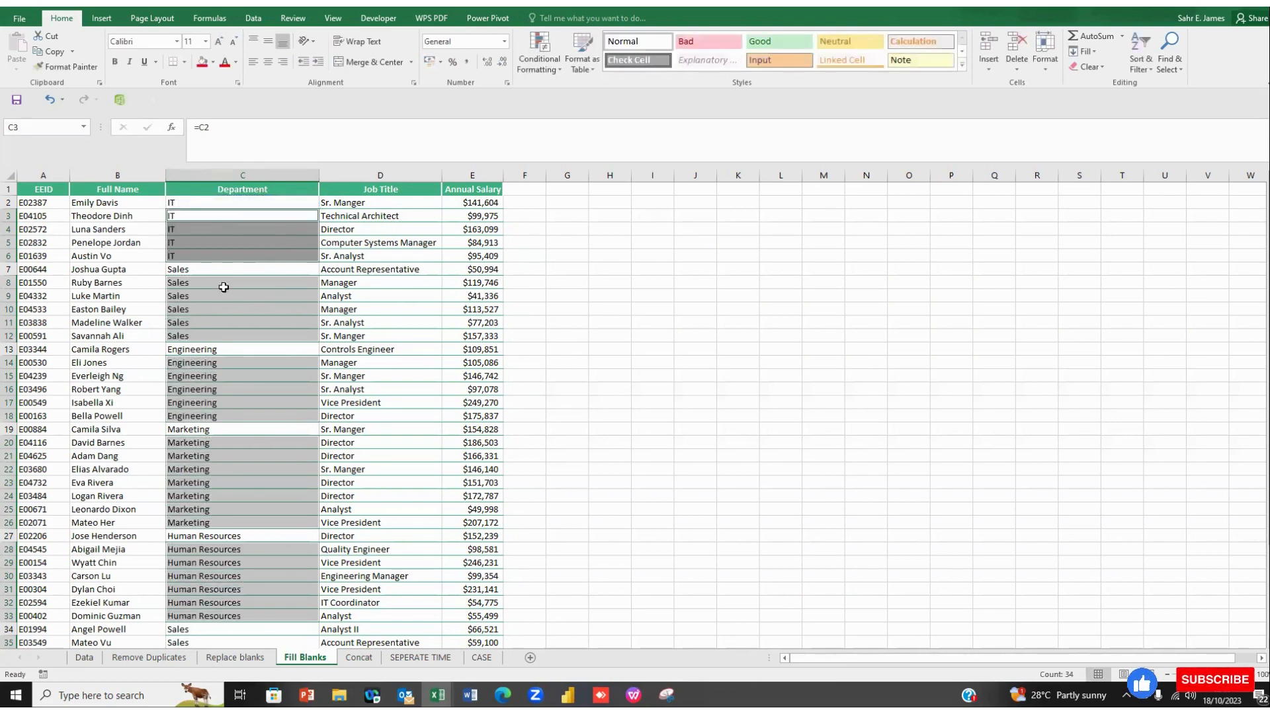
Review the filled Department column on the Fill Blanks sheet down to the table's last row.
{"action": "scroll", "coordinate": [208, 384], "scroll_direction": "down", "scroll_amount": 6}
{"action": "left_click", "coordinate": [205, 387]}
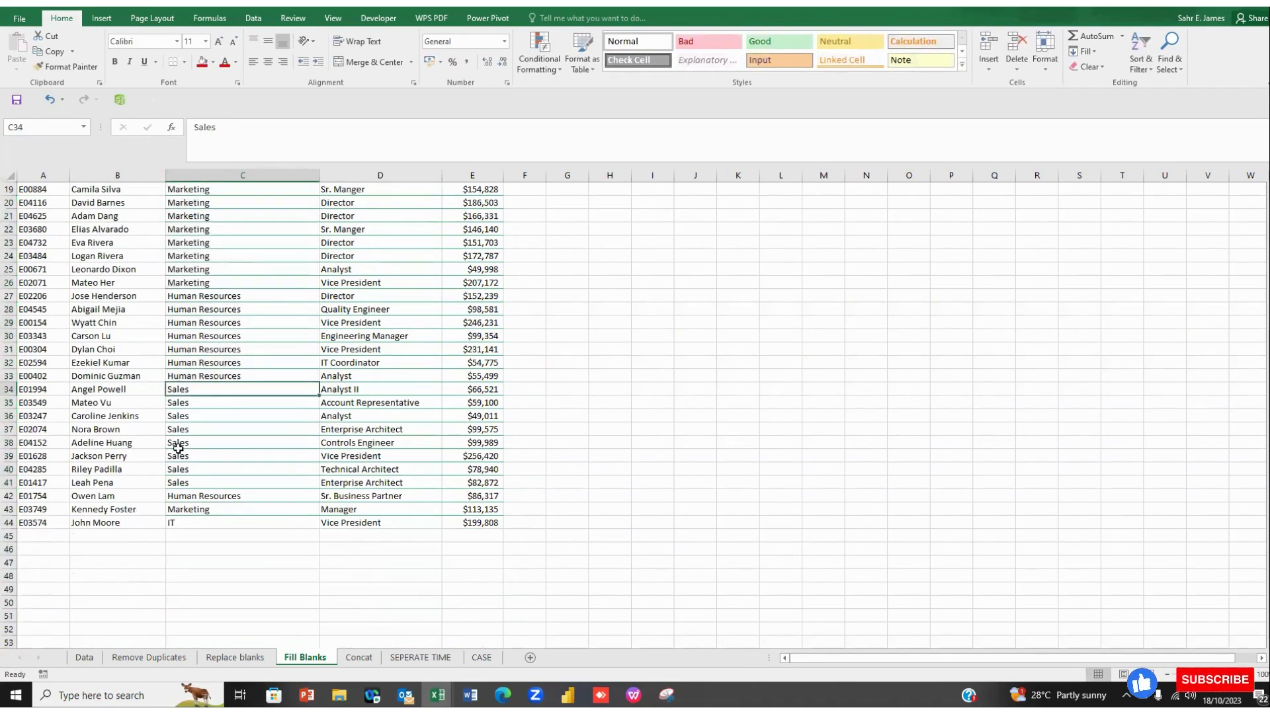
{"action": "scroll", "coordinate": [179, 450], "scroll_direction": "up", "scroll_amount": 6}
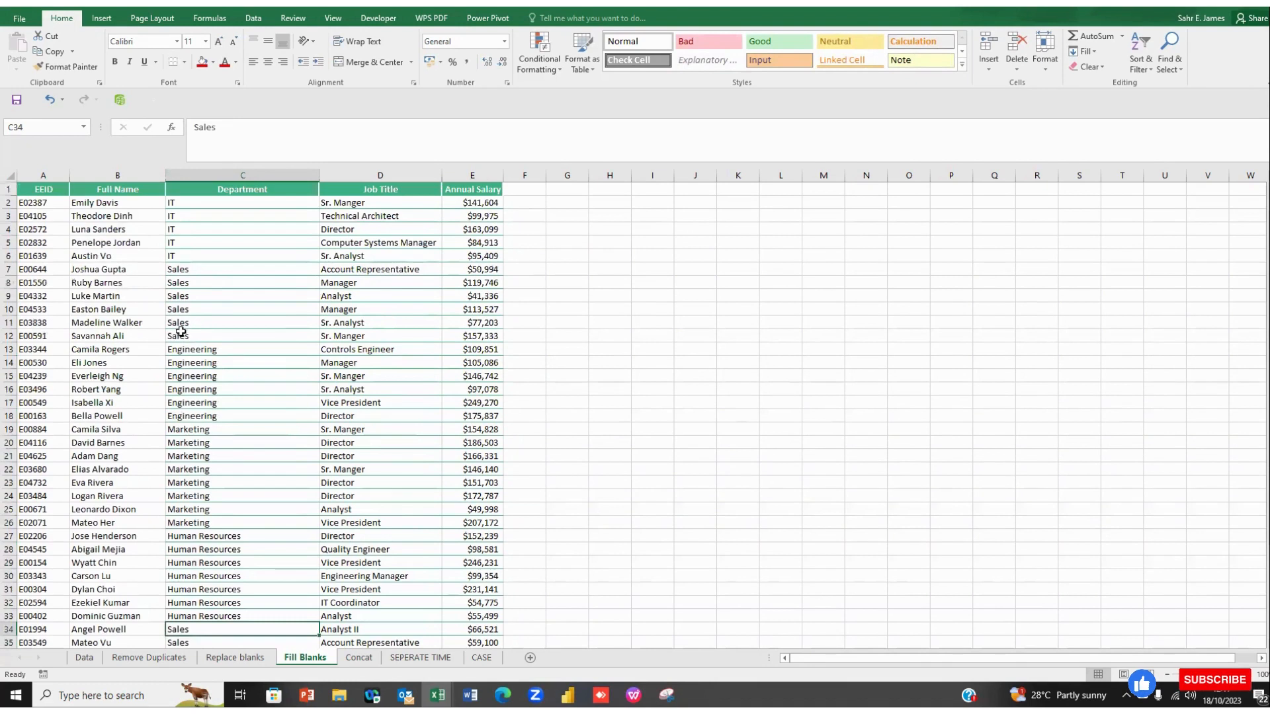
{"action": "left_click", "coordinate": [31, 228]}
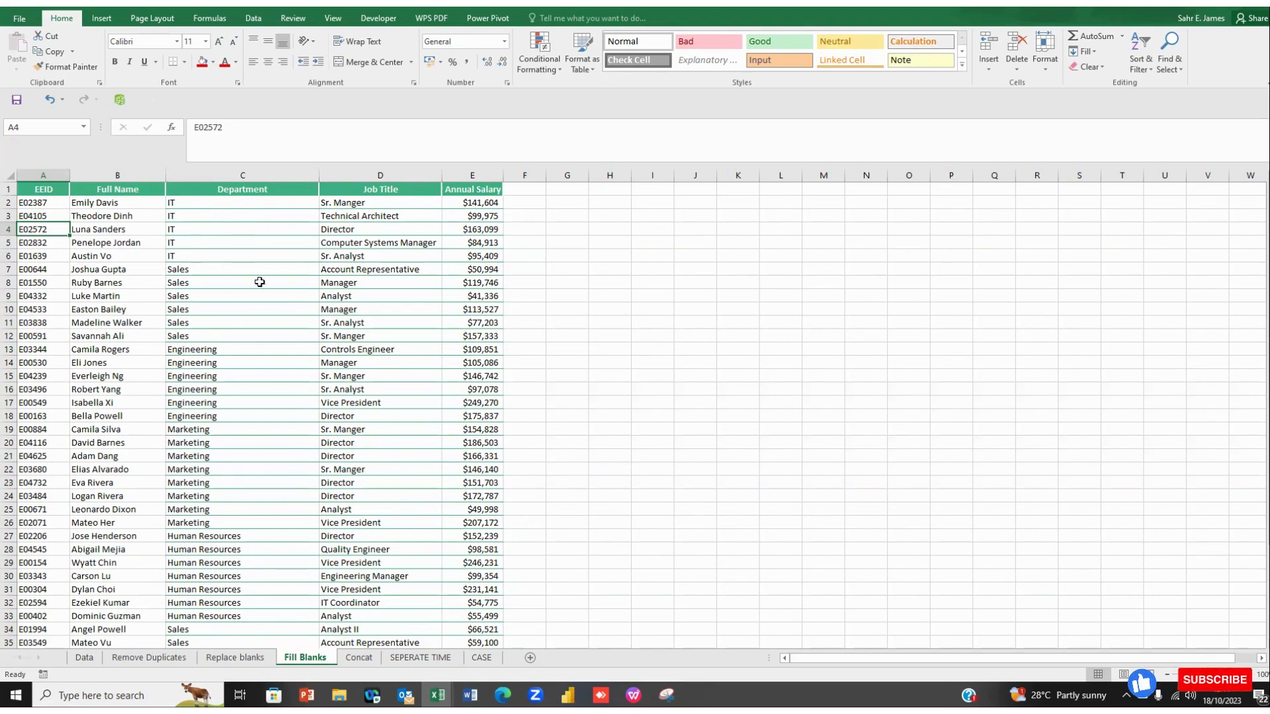
{"action": "left_click", "coordinate": [239, 414]}
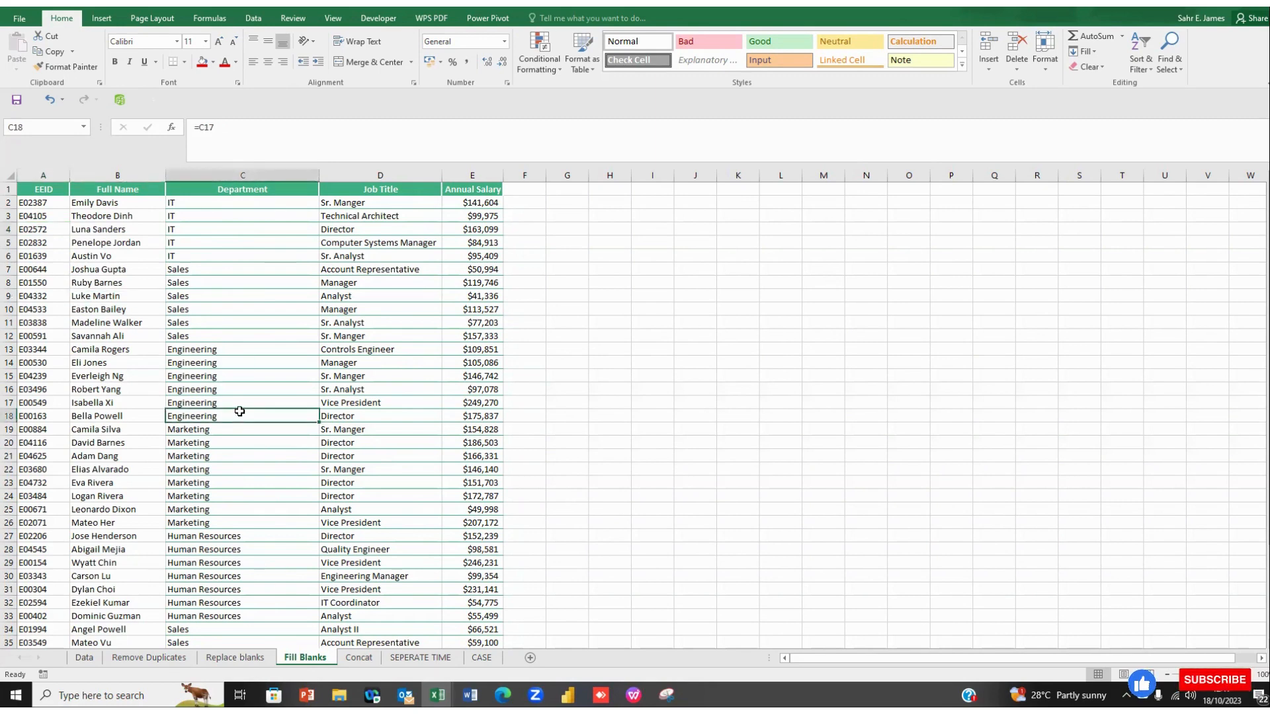
On the Concat sheet, join the first name and surname with a space in D2 using =CONCATENATE(A2," ",B2).
{"action": "left_click", "coordinate": [358, 657]}
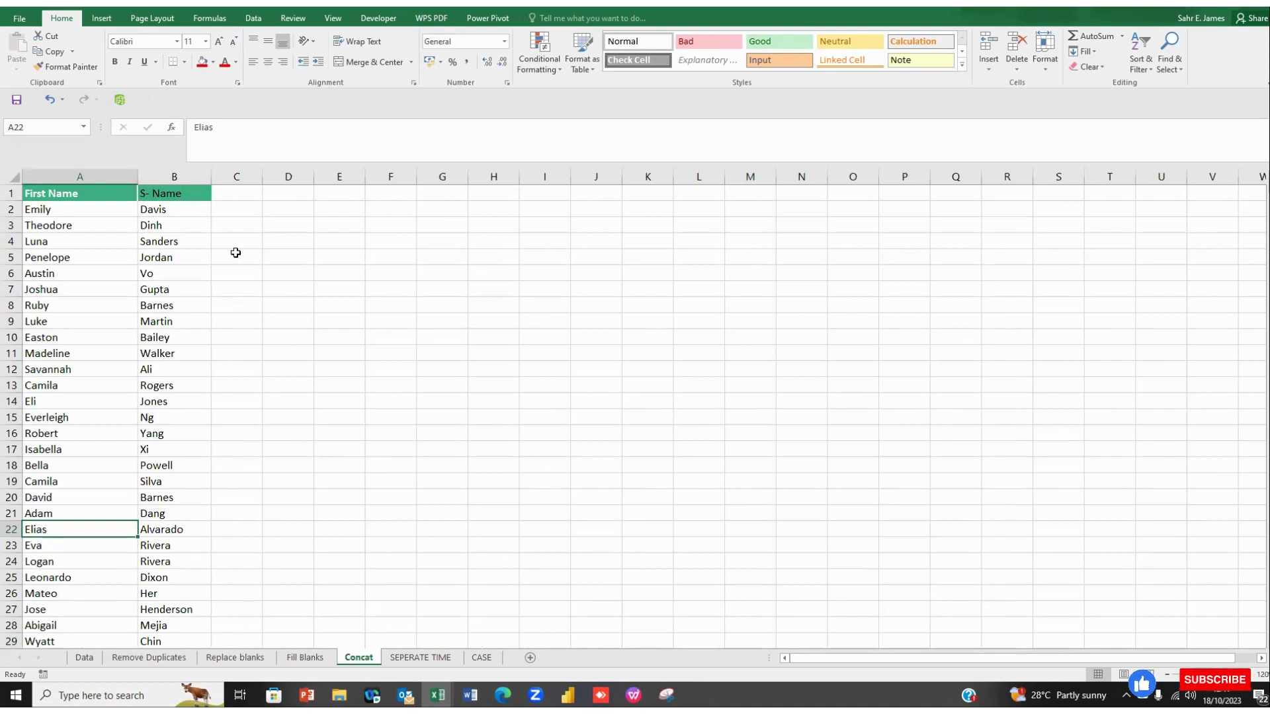
{"action": "left_click", "coordinate": [272, 208]}
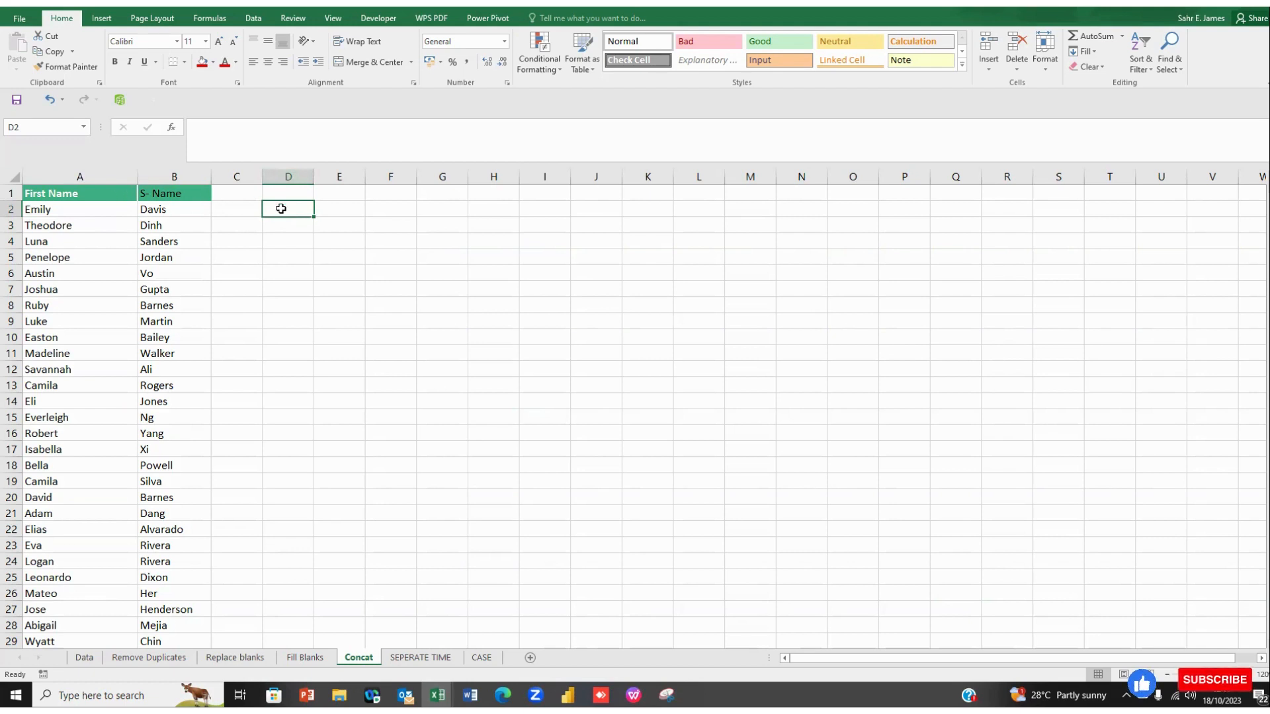
{"action": "type", "text": "="}
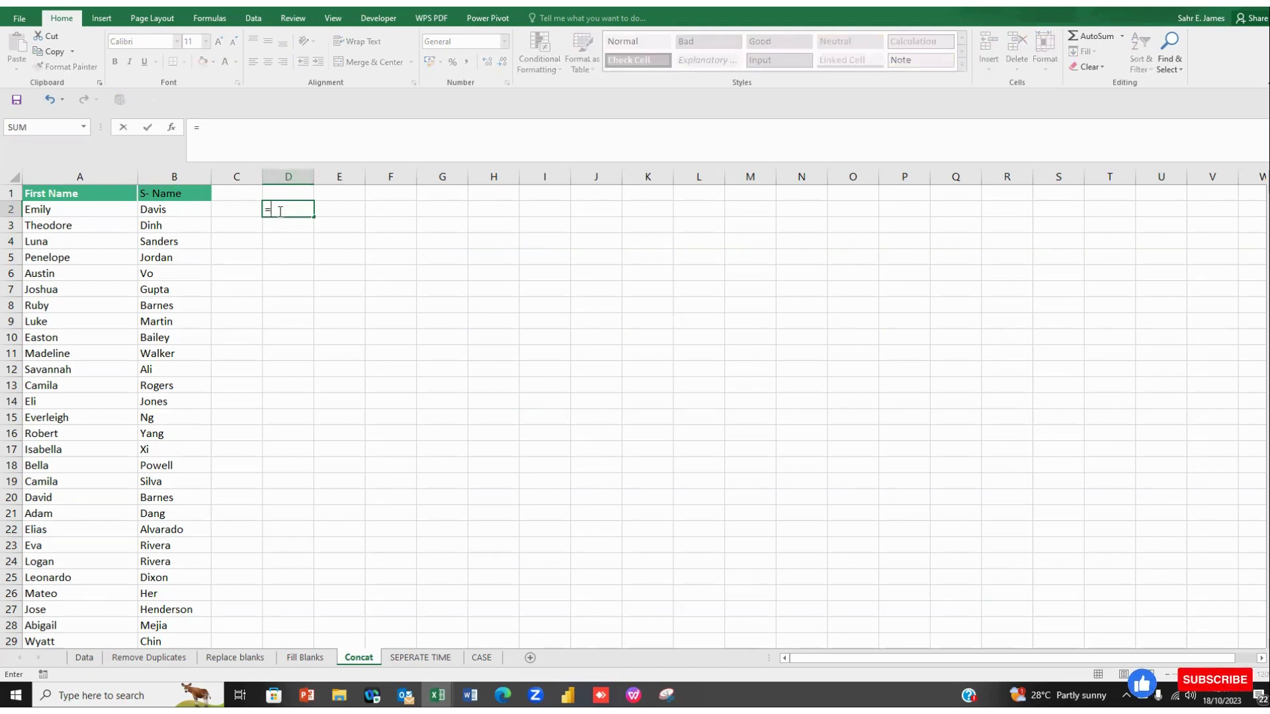
{"action": "type", "text": "CON"}
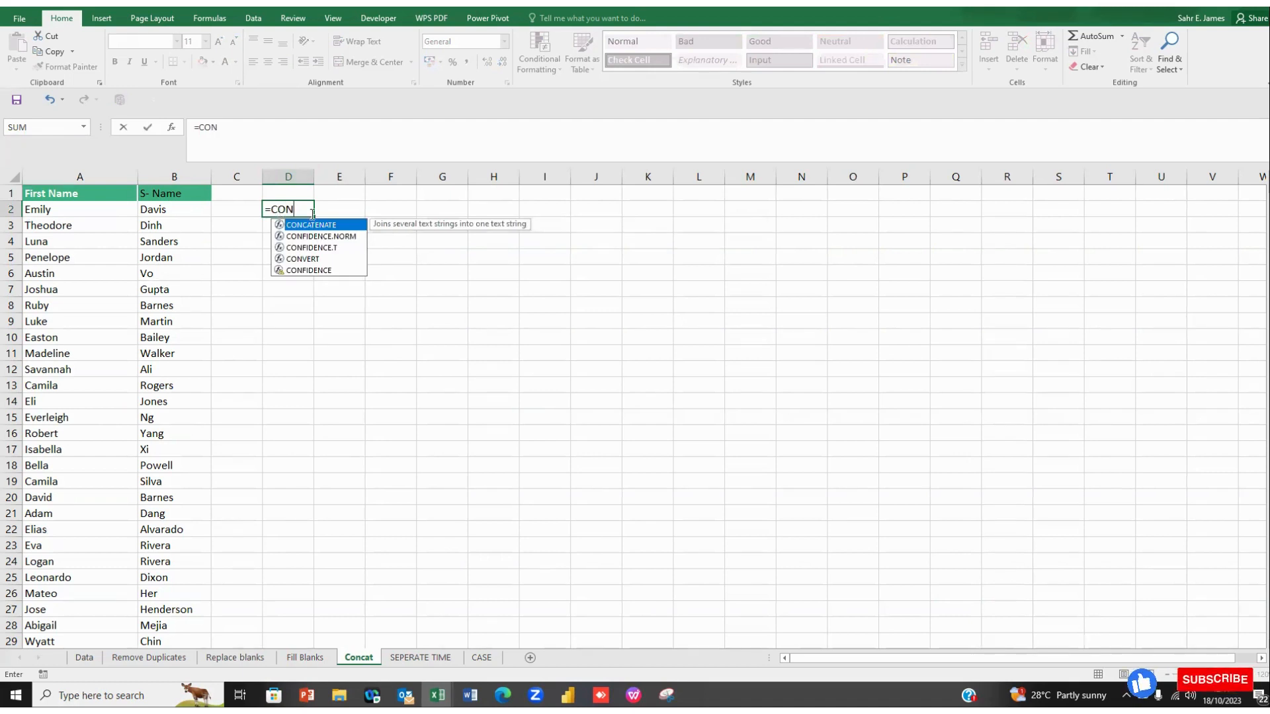
{"action": "double_click", "coordinate": [312, 226]}
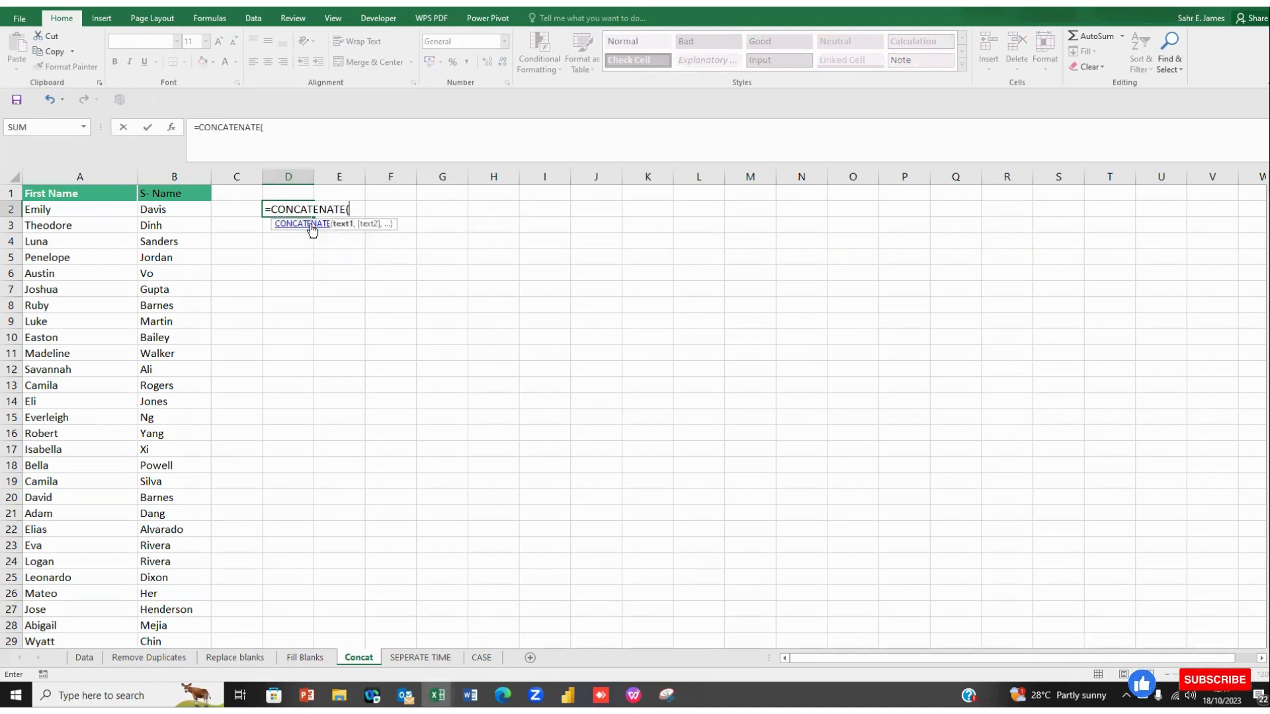
{"action": "left_click", "coordinate": [70, 210]}
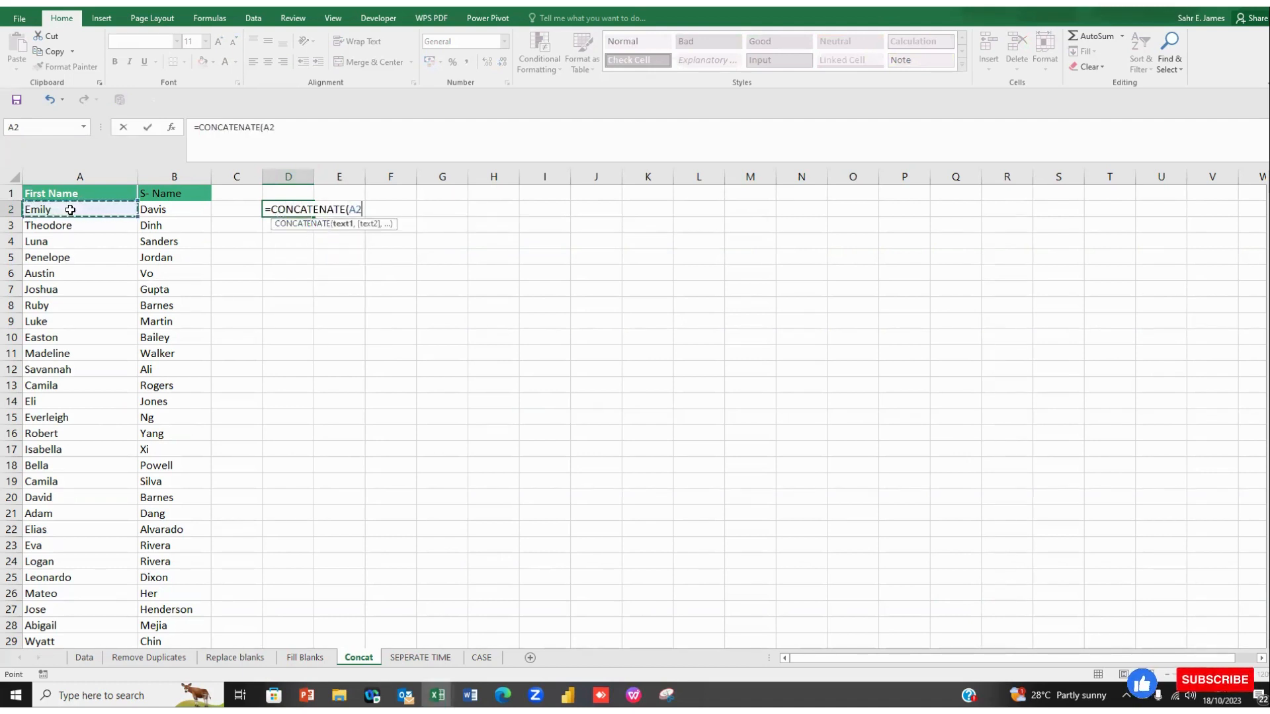
{"action": "type", "text": ","}
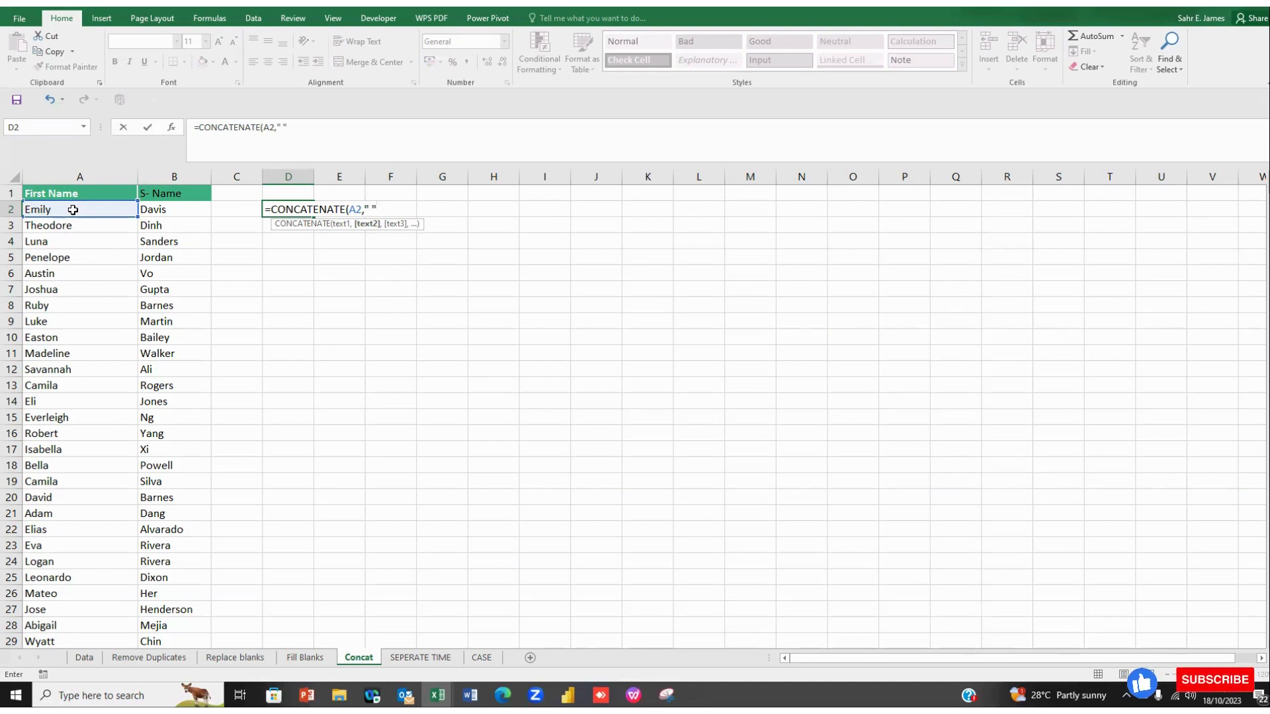
{"action": "type", "text": ","}
{"action": "left_click", "coordinate": [157, 210]}
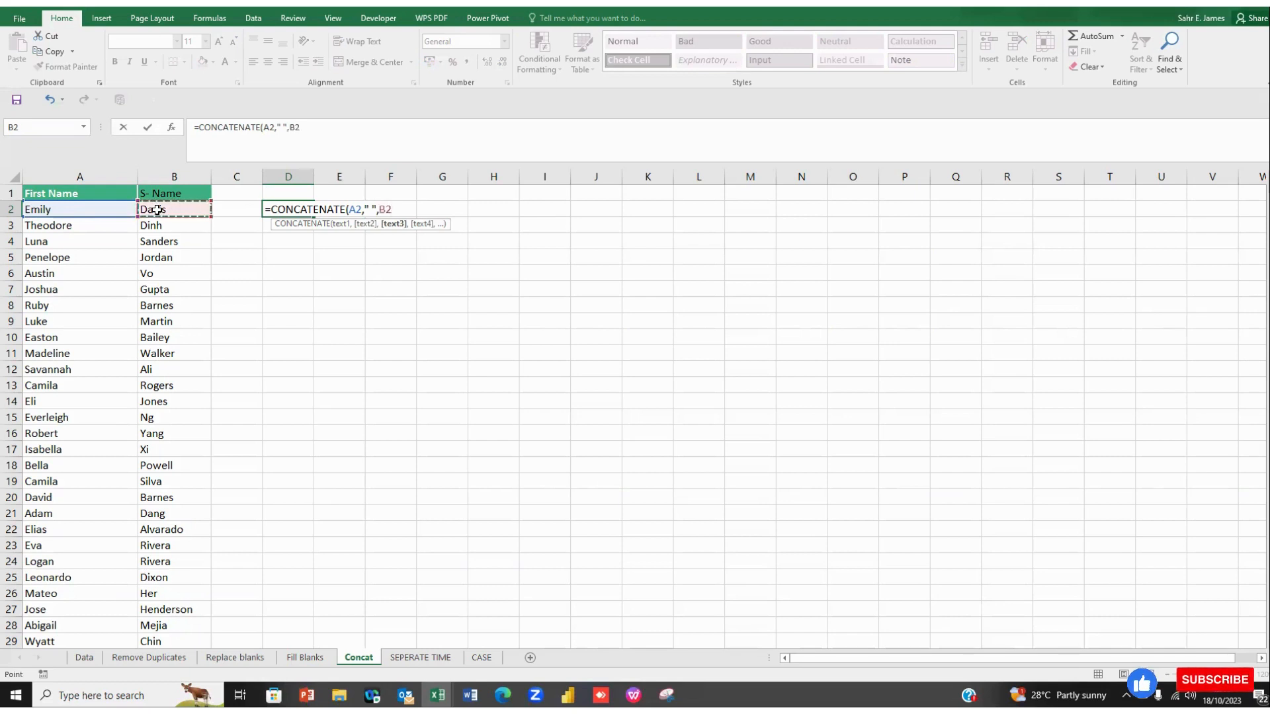
{"action": "type", "text": ")"}
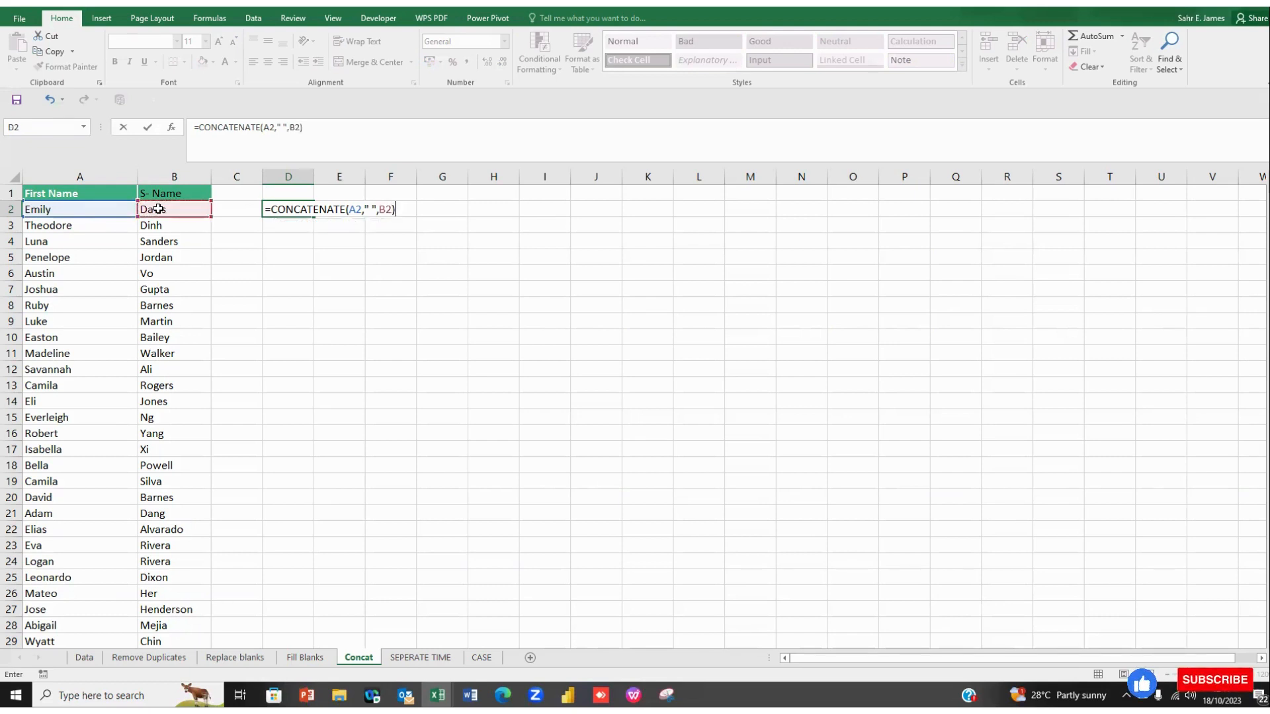
{"action": "key", "text": "Return"}
Copy the D2 formula down column D through the last name row and autofit the column's width.
{"action": "left_click", "coordinate": [288, 210]}
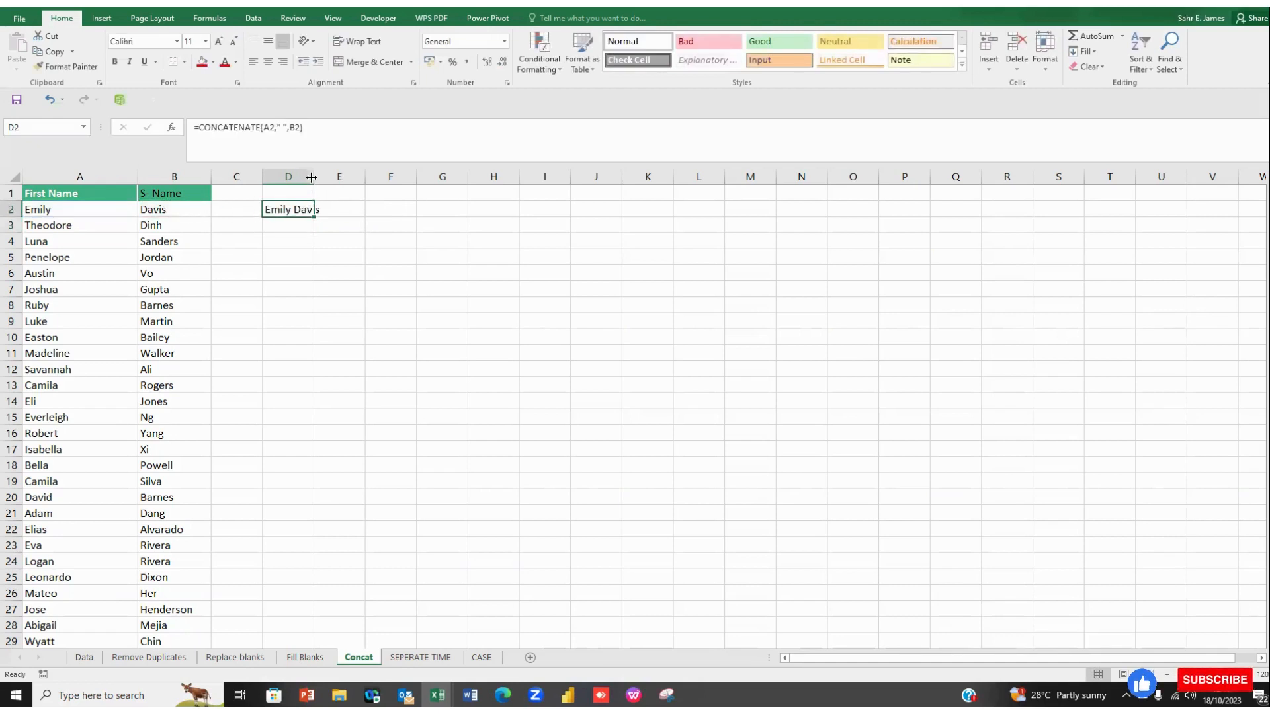
{"action": "double_click", "coordinate": [313, 177]}
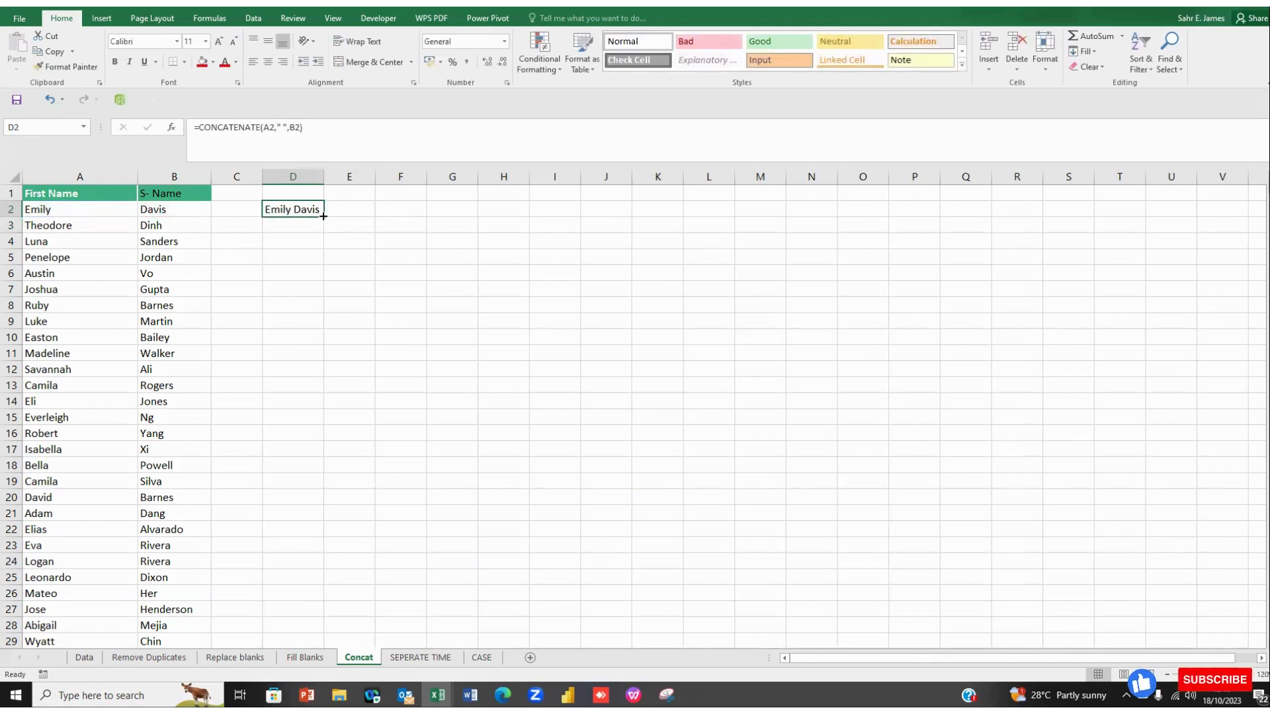
{"action": "left_click_drag", "start_coordinate": [323, 216], "coordinate": [311, 647]}
{"action": "scroll", "coordinate": [299, 414], "scroll_direction": "up", "scroll_amount": 1}
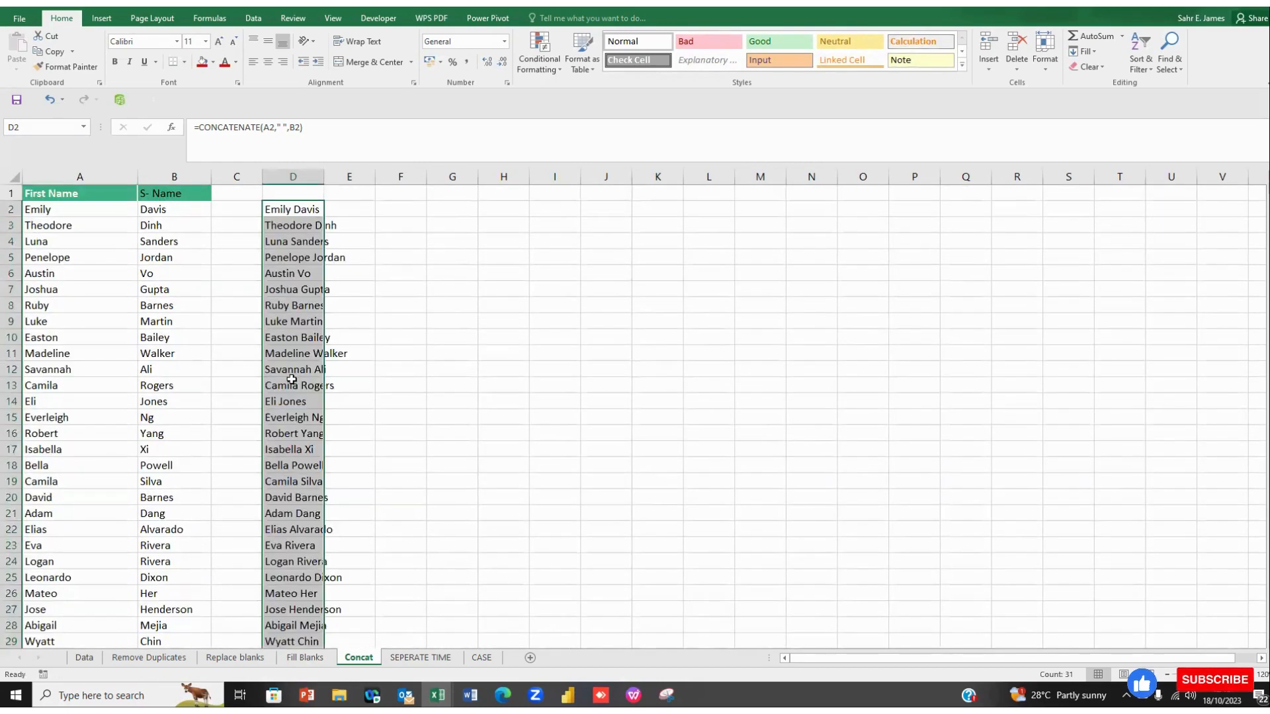
{"action": "double_click", "coordinate": [323, 173]}
{"action": "scroll", "coordinate": [311, 368], "scroll_direction": "down", "scroll_amount": 4}
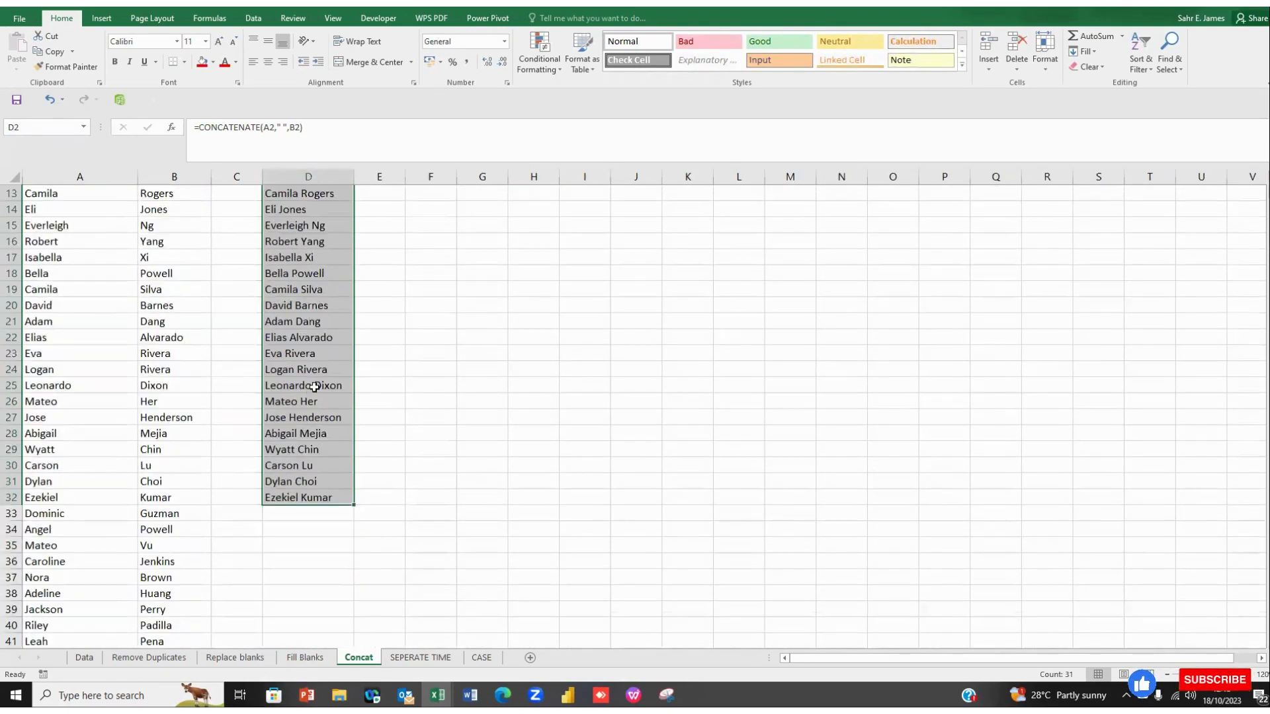
{"action": "left_click_drag", "start_coordinate": [354, 504], "coordinate": [344, 654]}
{"action": "scroll", "coordinate": [293, 256], "scroll_direction": "up", "scroll_amount": 5}
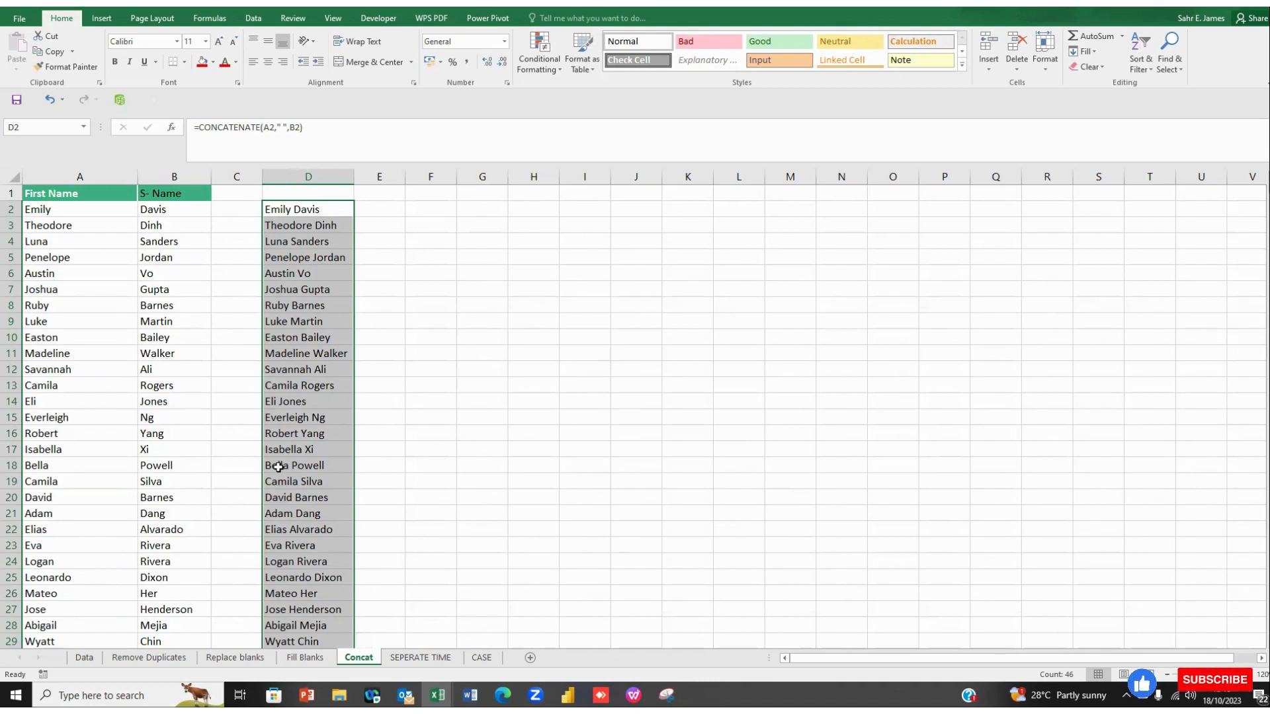
On the SEPERATE TIME sheet, extract the date from the first Date and Time entry with =INT(C3) in D3.
{"action": "left_click", "coordinate": [413, 659]}
{"action": "left_click", "coordinate": [289, 454]}
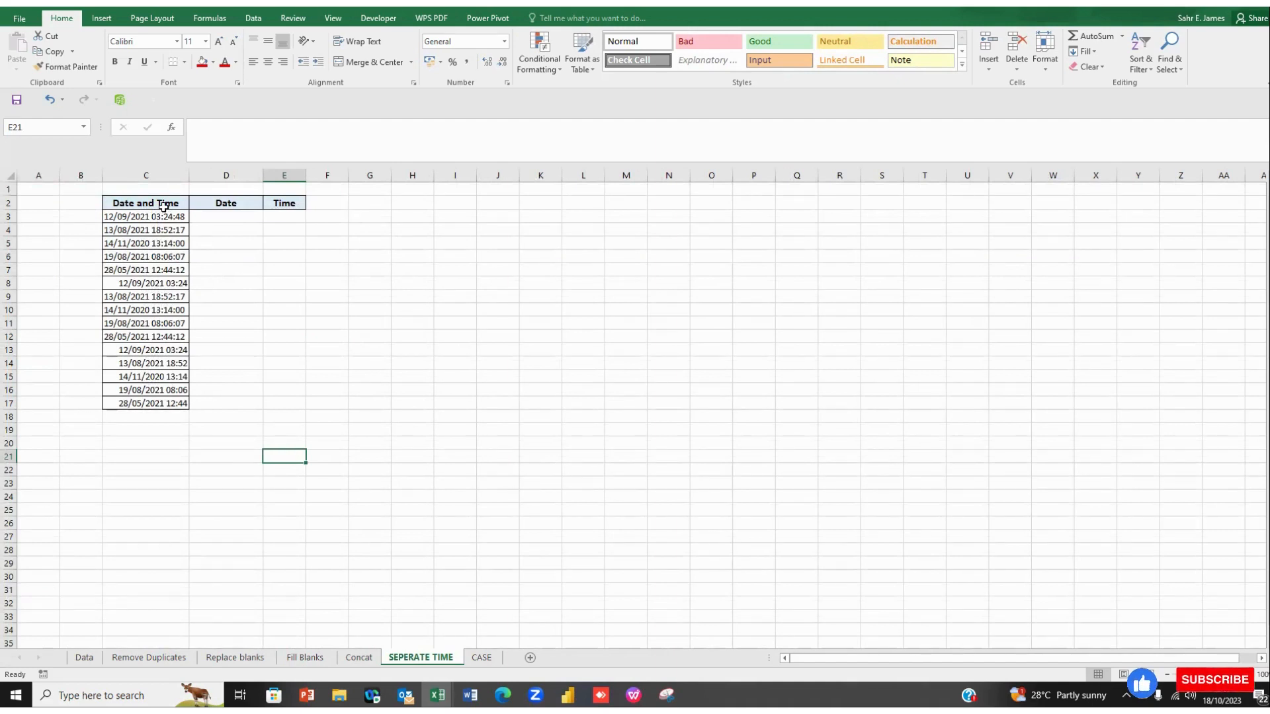
{"action": "left_click", "coordinate": [209, 216]}
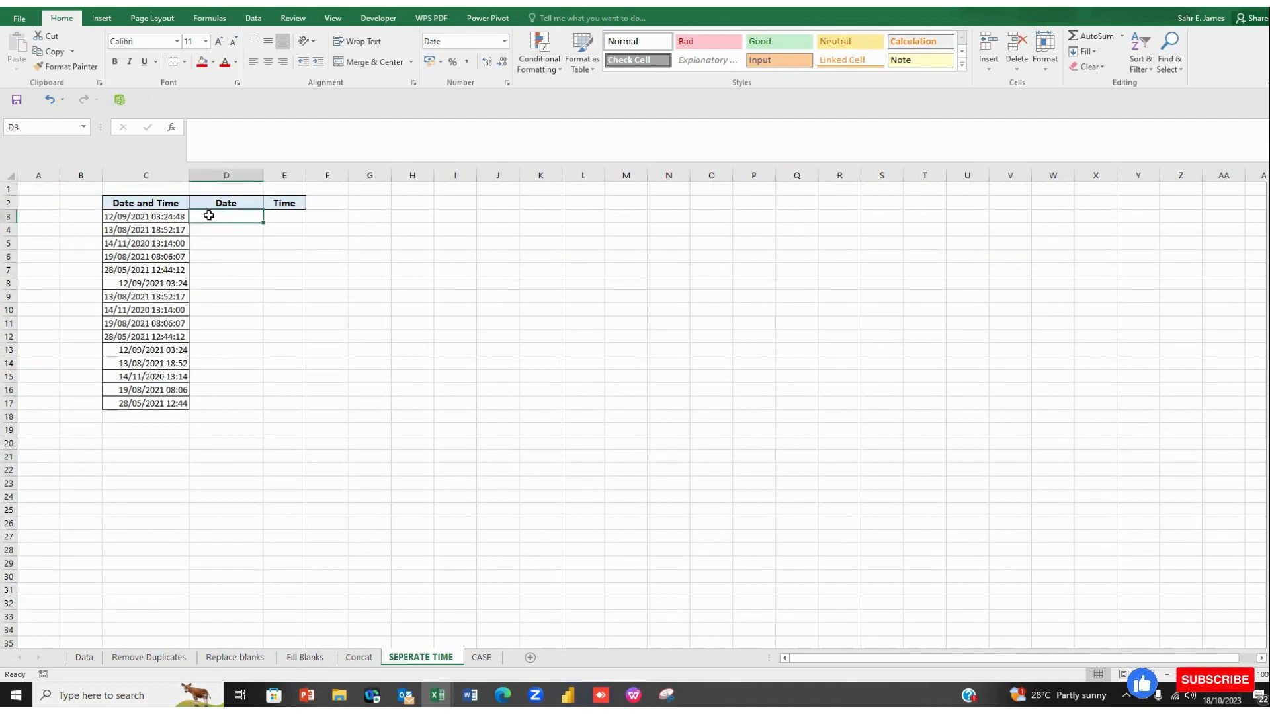
{"action": "type", "text": "="}
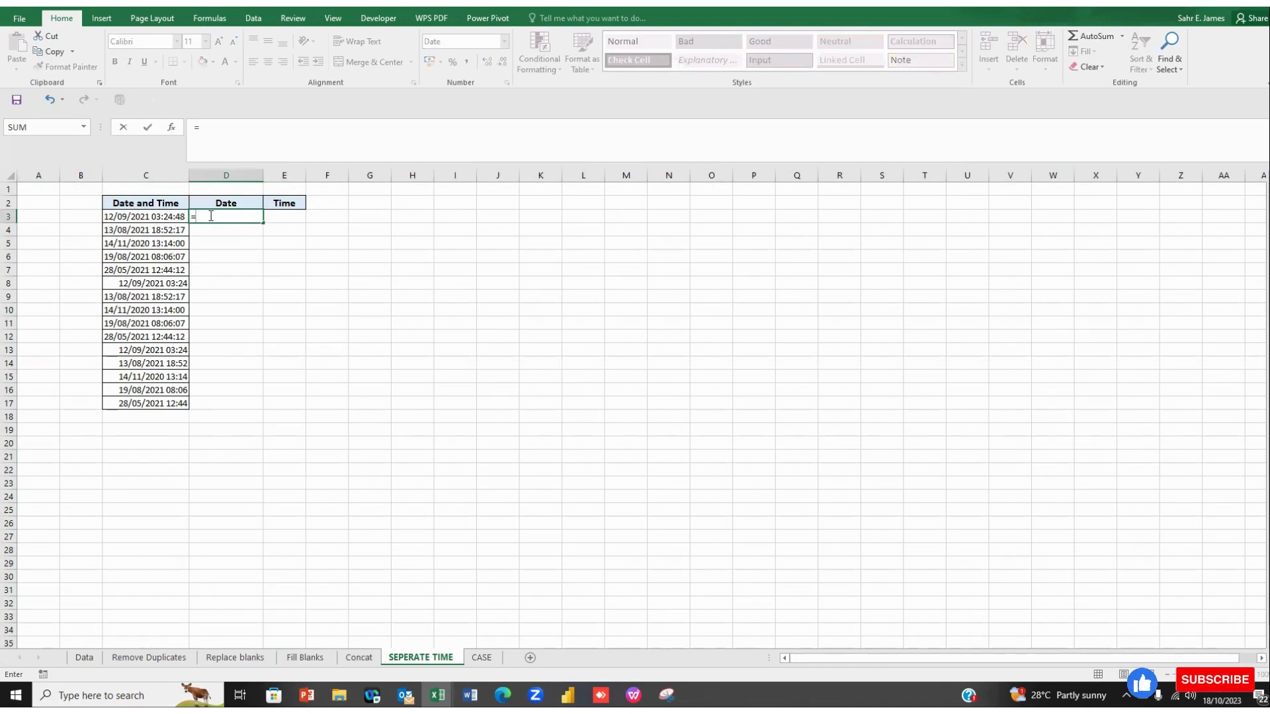
{"action": "type", "text": "IN"}
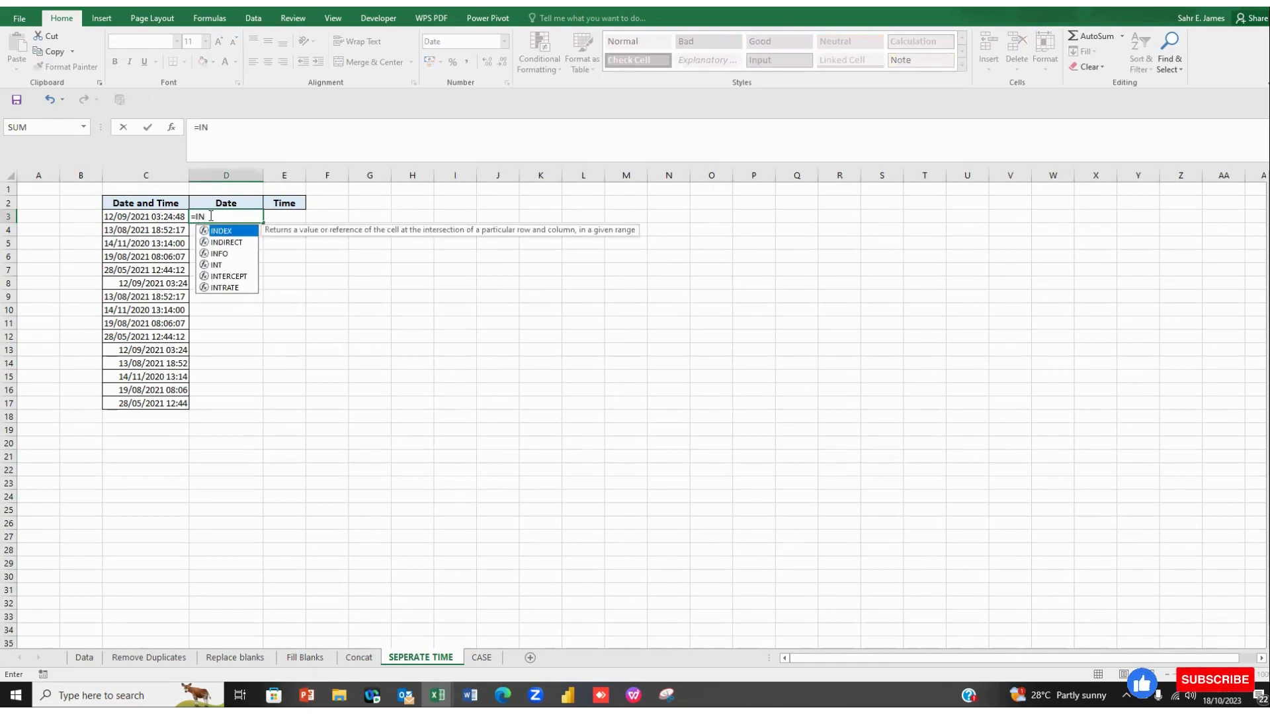
{"action": "double_click", "coordinate": [216, 265]}
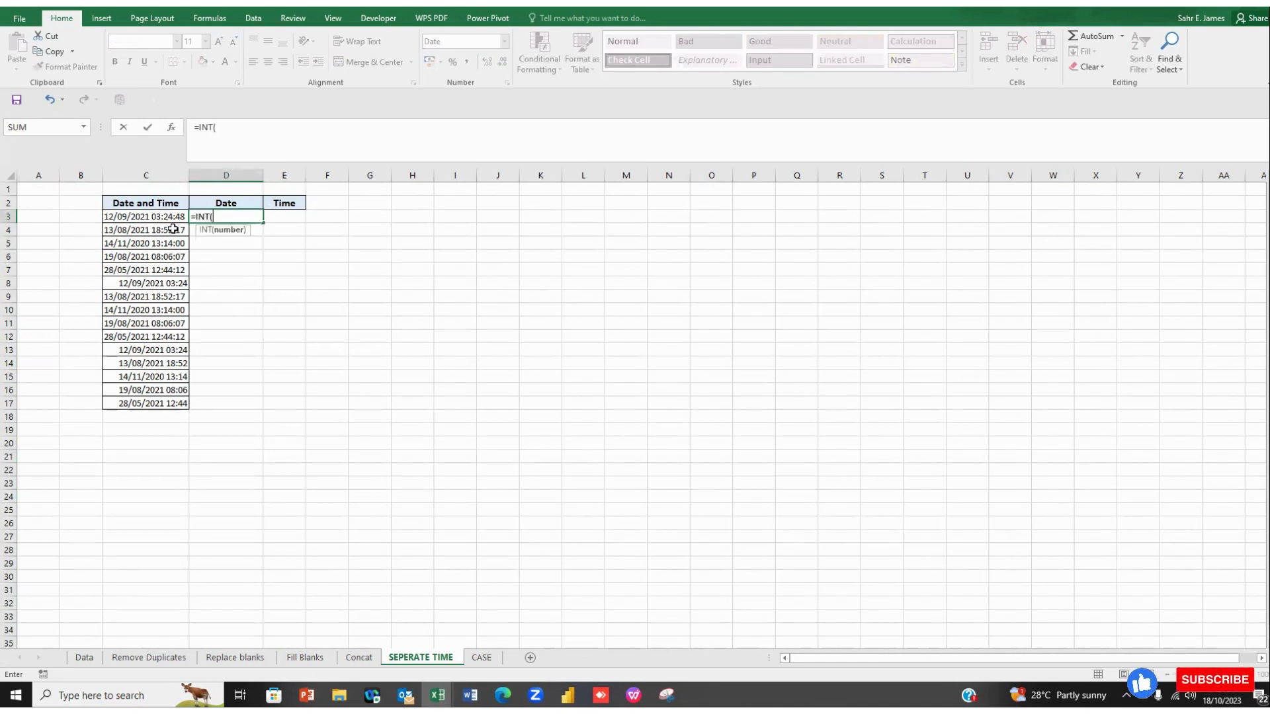
{"action": "left_click", "coordinate": [134, 216]}
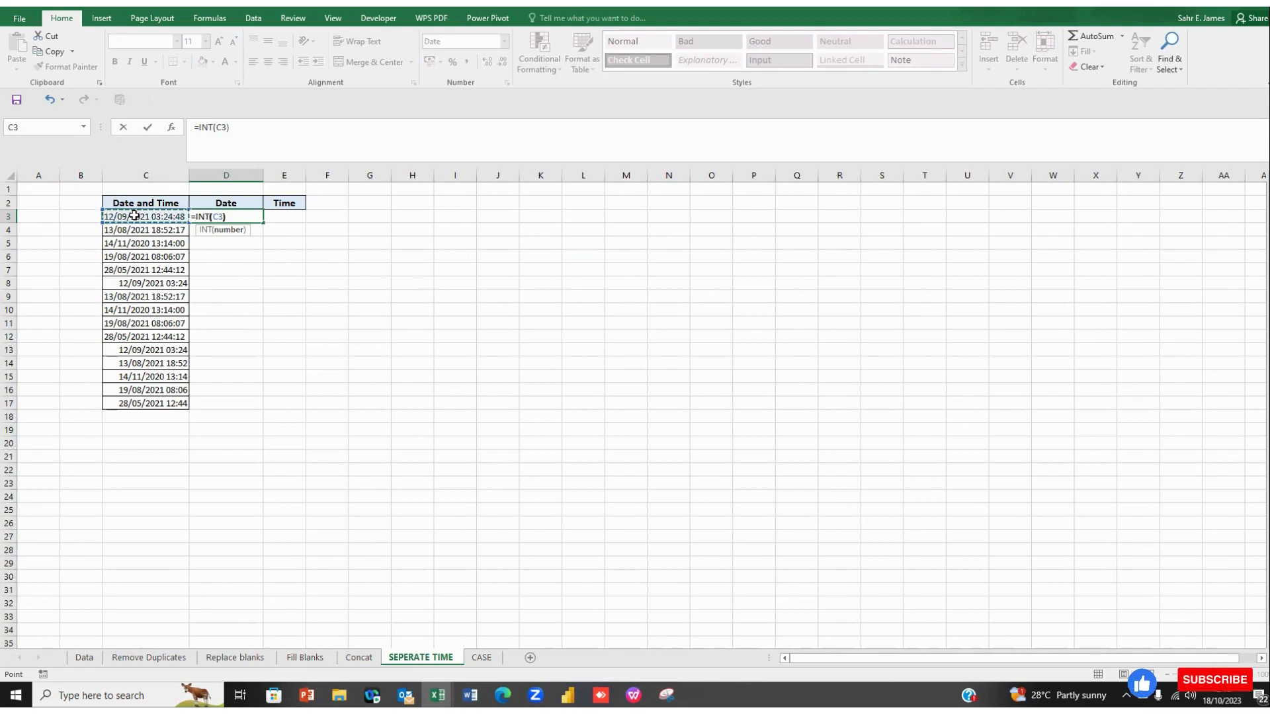
{"action": "type", "text": ")"}
{"action": "key", "text": "Return"}
{"action": "left_click", "coordinate": [226, 218]}
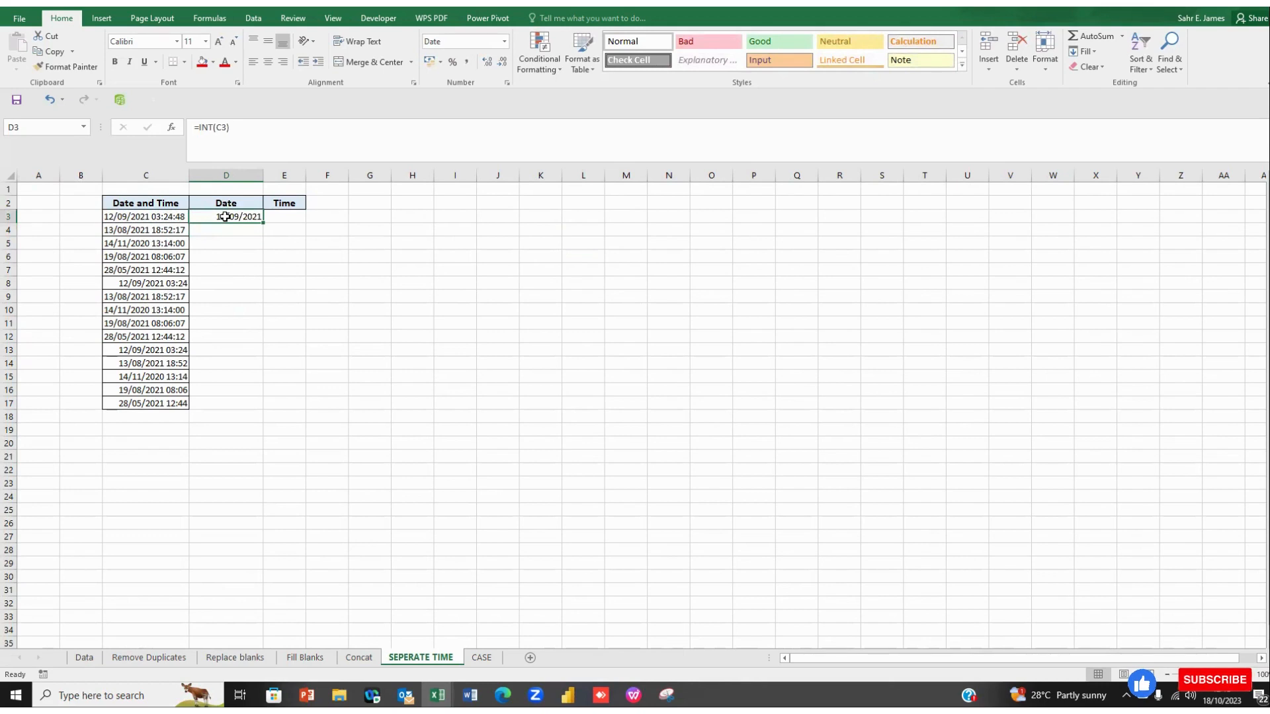
Extract the time of the first entry by entering =C3-INT(D3) in E3 under the Time heading.
{"action": "left_click", "coordinate": [277, 218]}
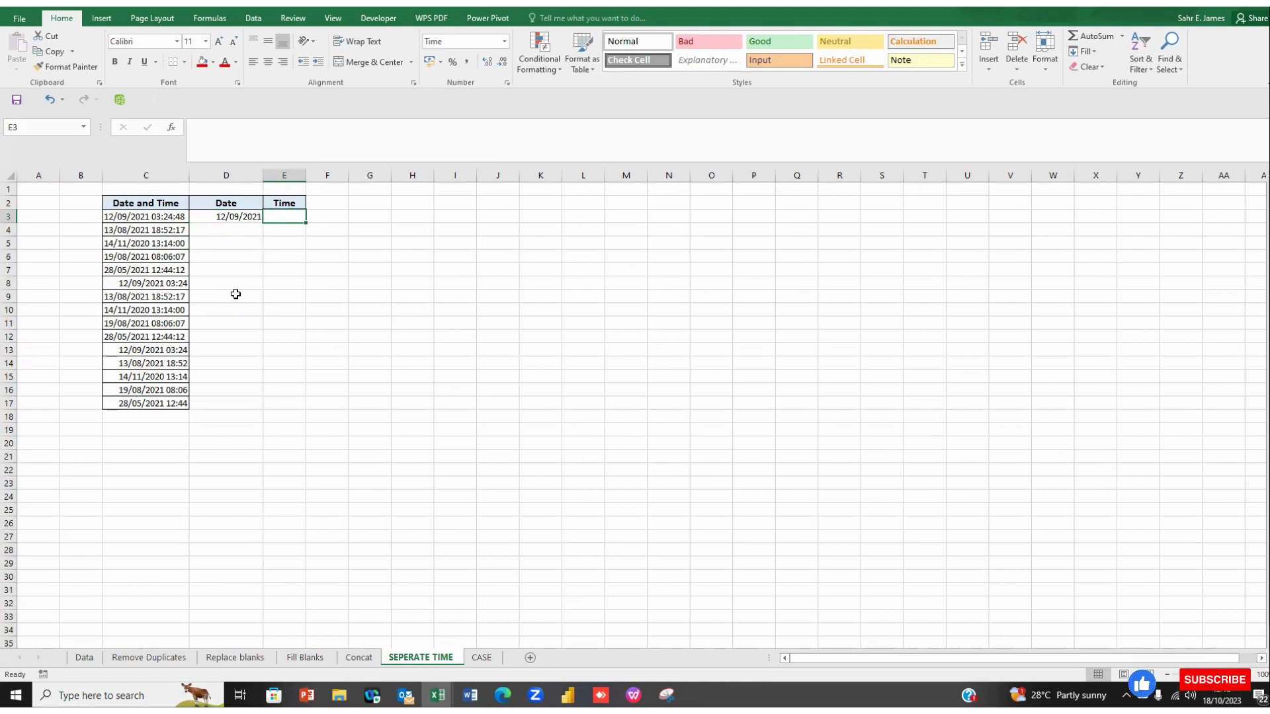
{"action": "type", "text": "="}
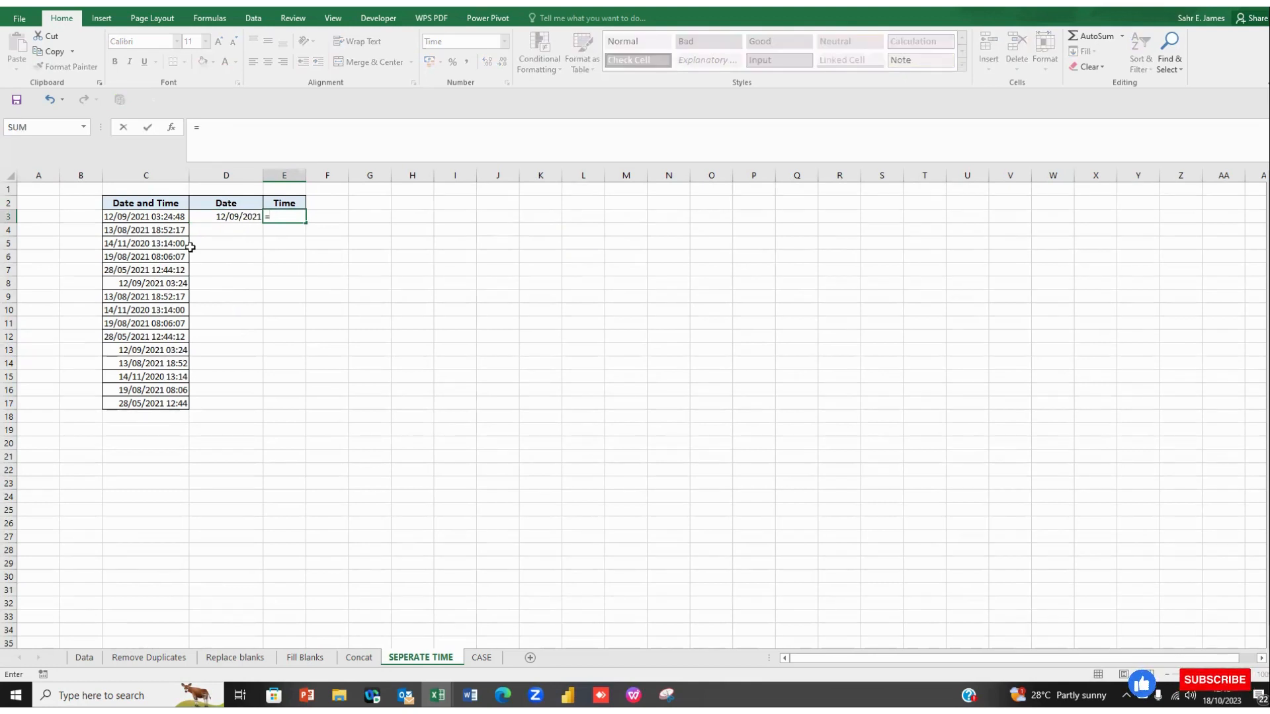
{"action": "left_click", "coordinate": [173, 217]}
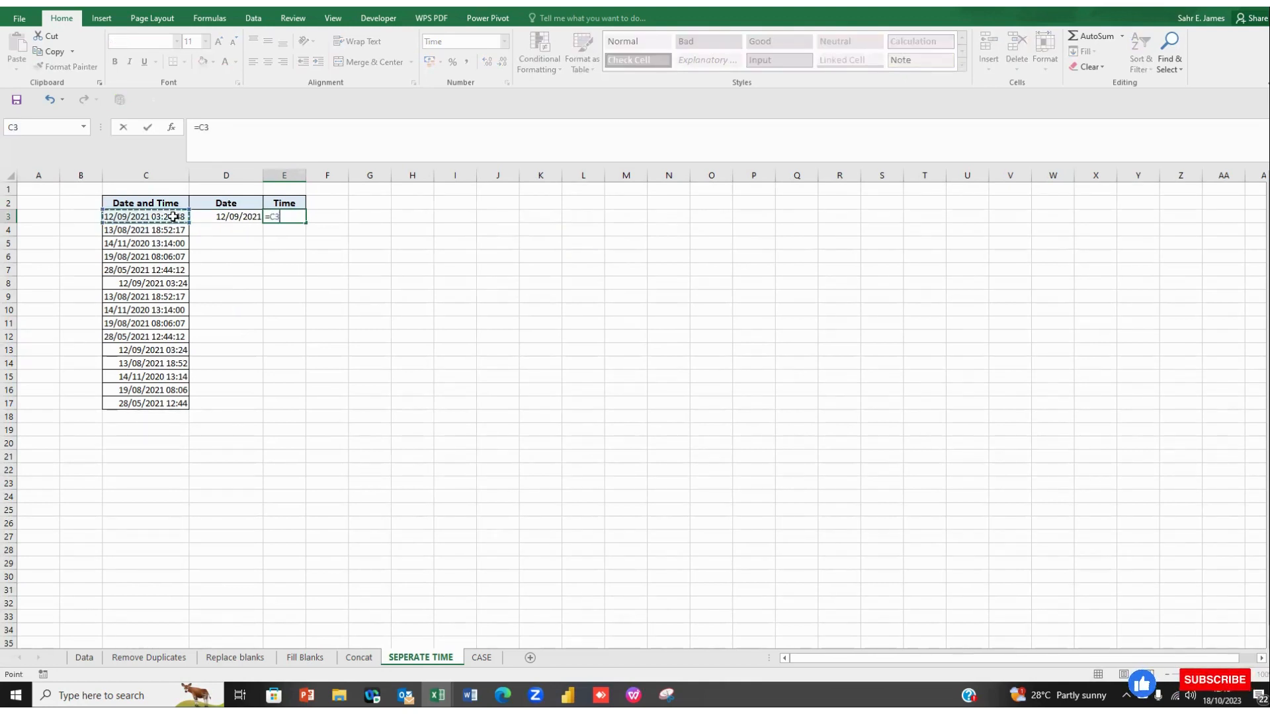
{"action": "type", "text": "-"}
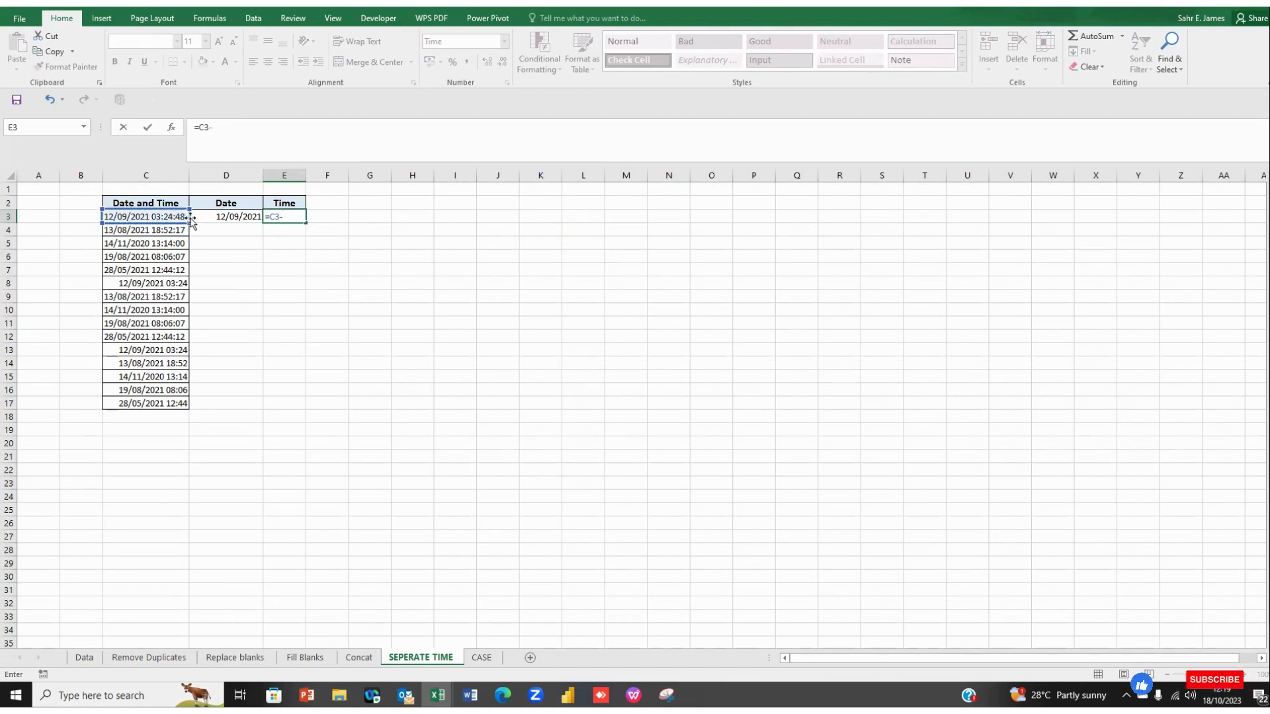
{"action": "type", "text": "INT("}
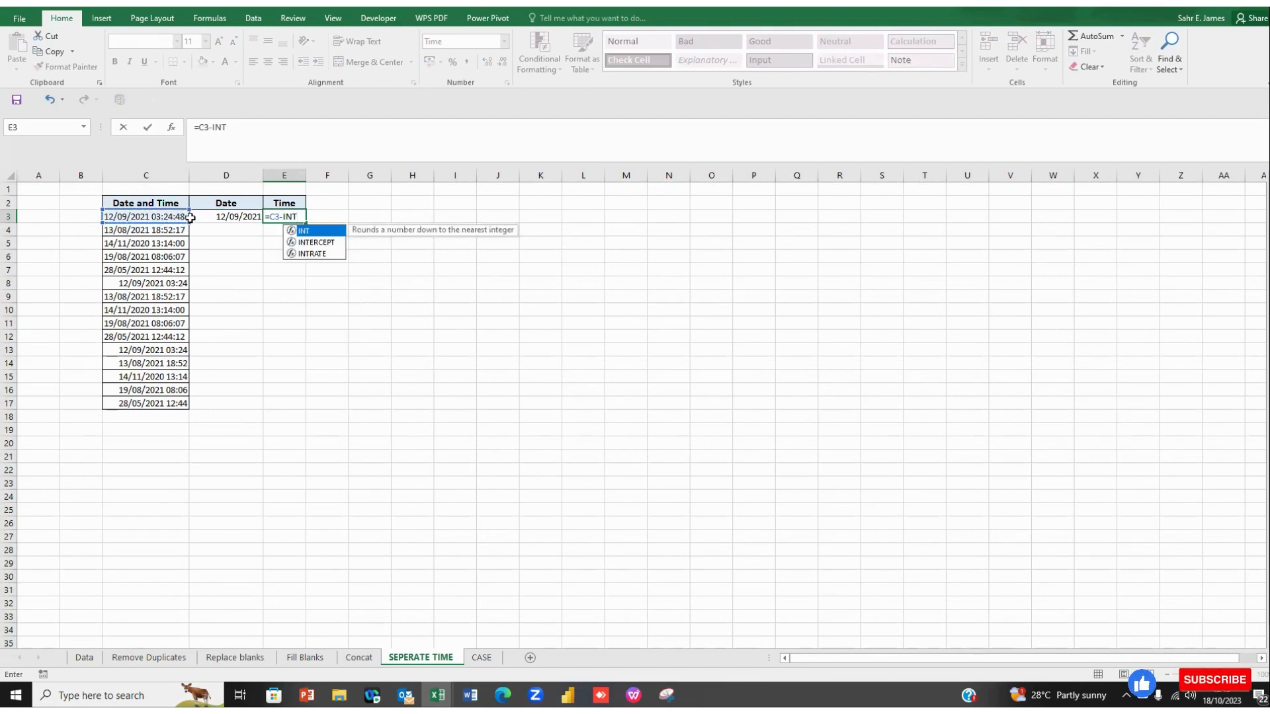
{"action": "left_click", "coordinate": [236, 217]}
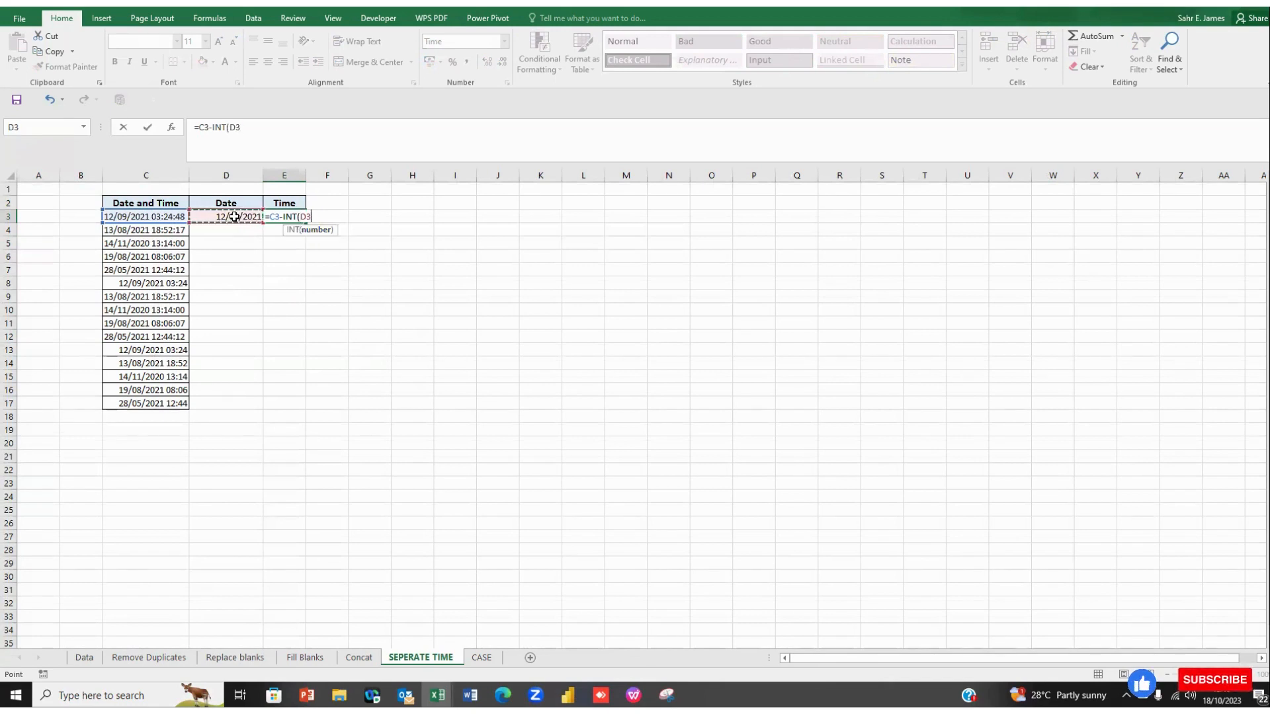
{"action": "key", "text": "Return"}
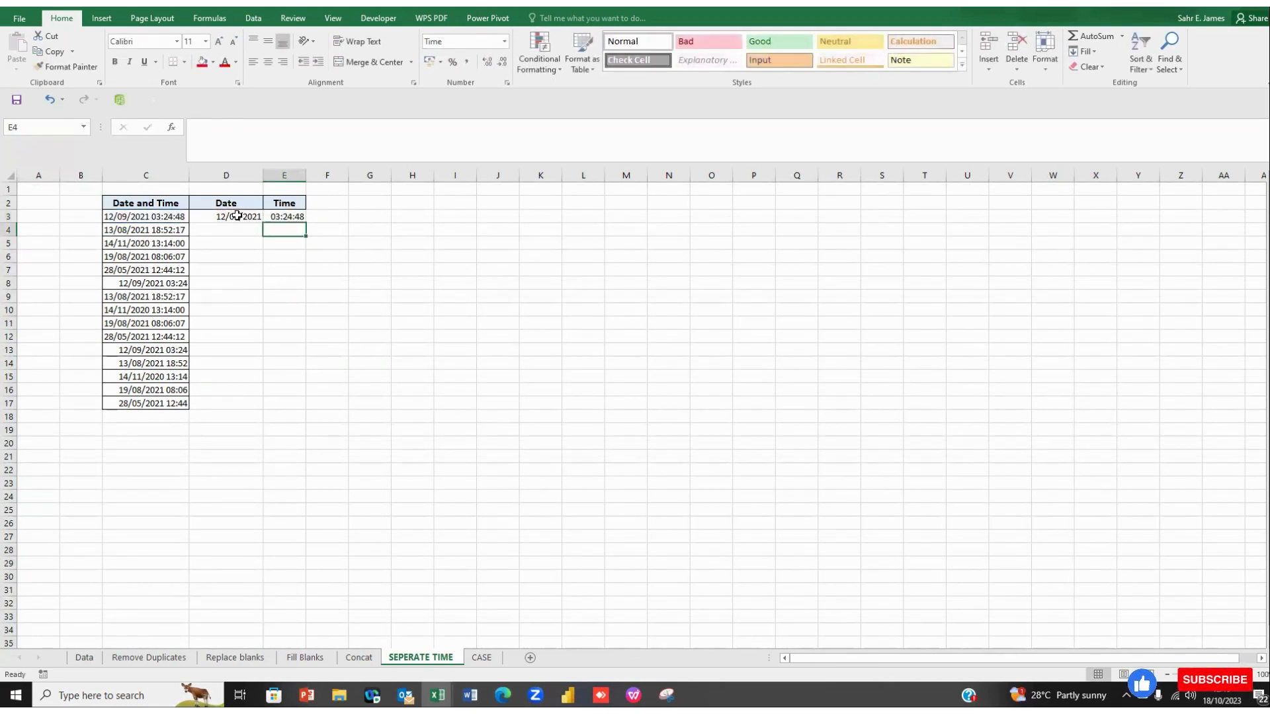
Fill the Date and Time formulas from D3:E3 down to row 17 and check the copied time formulas.
{"action": "left_click_drag", "start_coordinate": [237, 215], "coordinate": [307, 408]}
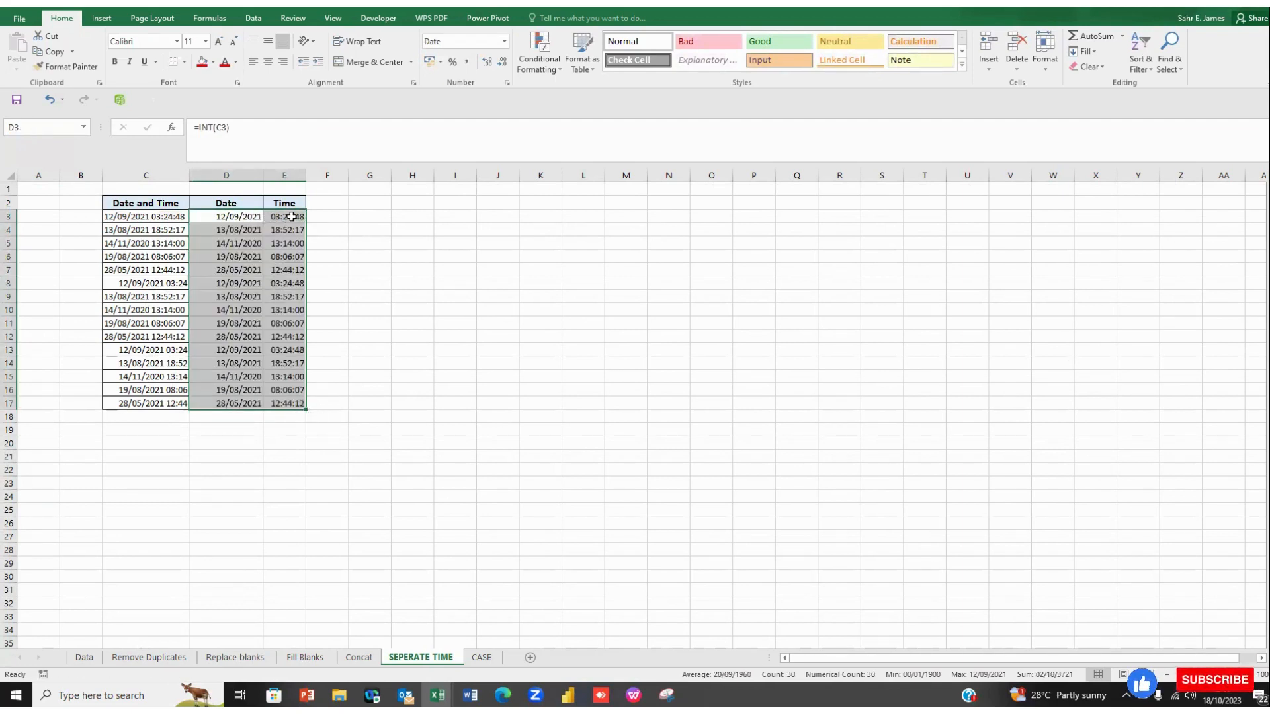
{"action": "left_click", "coordinate": [268, 259]}
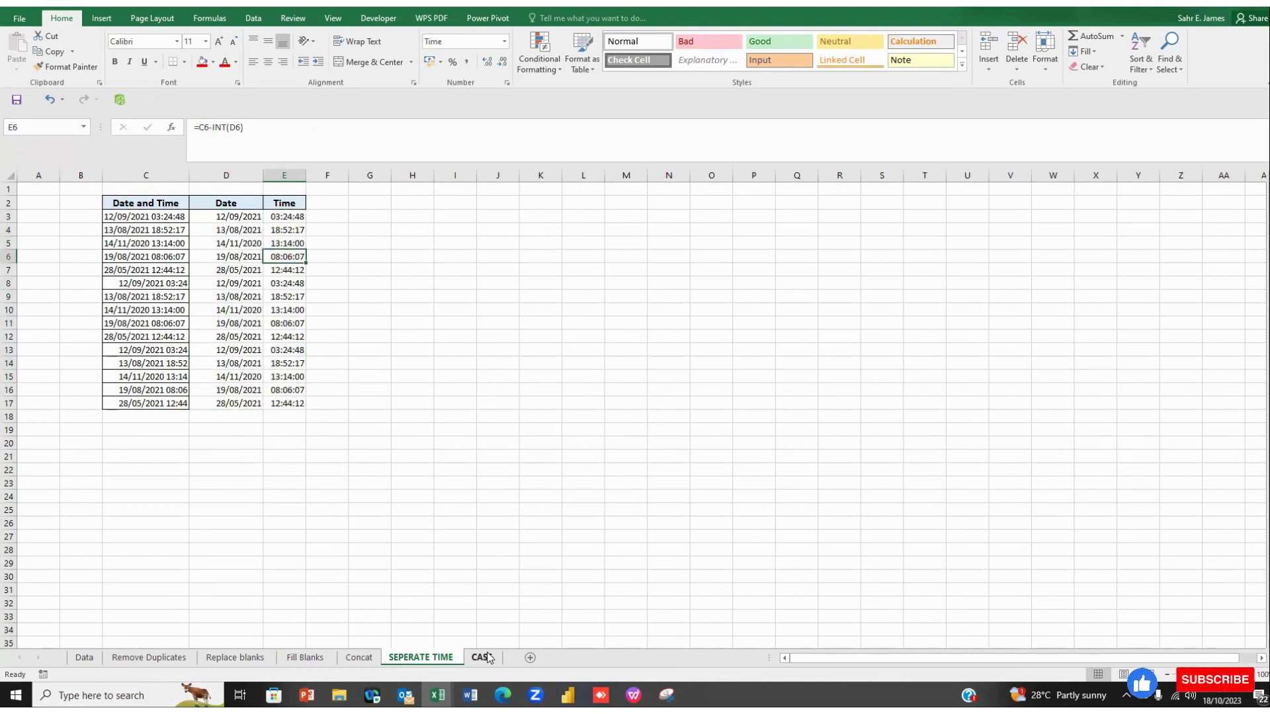
{"action": "left_click", "coordinate": [377, 551]}
{"action": "left_click", "coordinate": [274, 375]}
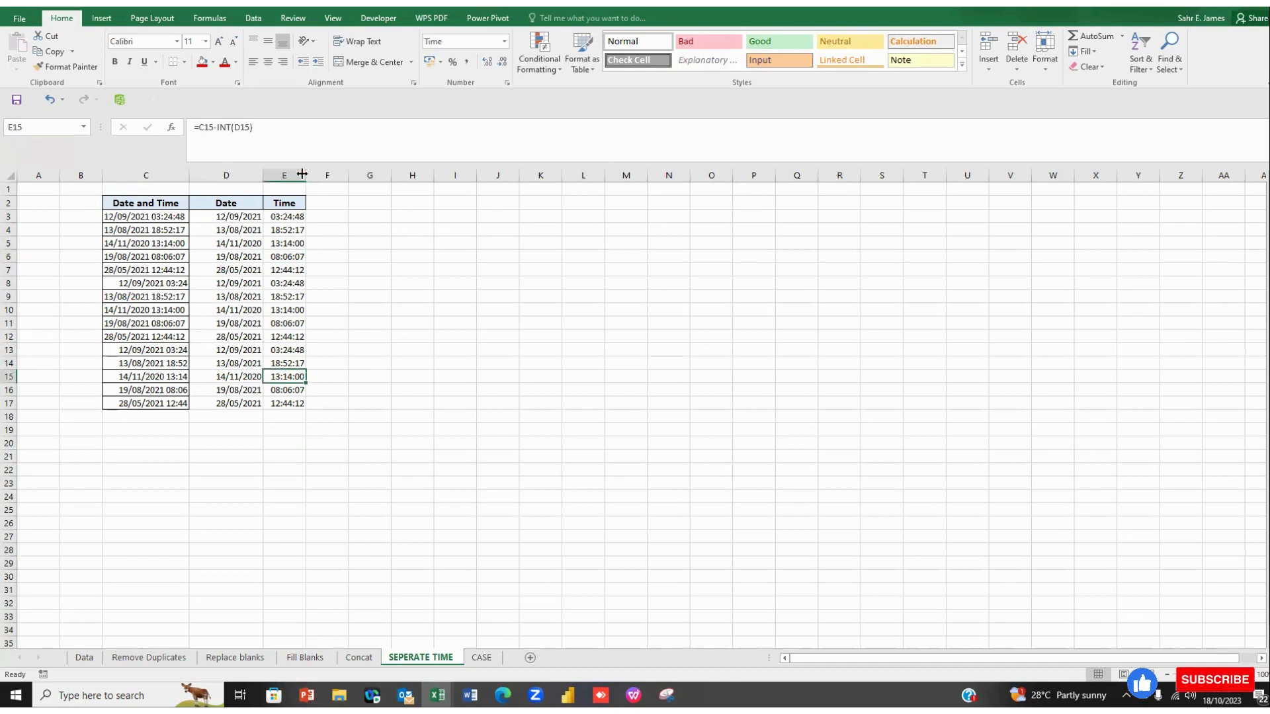
Widen the Time and Date columns on the SEPERATE TIME sheet slightly beyond their contents.
{"action": "left_click_drag", "start_coordinate": [306, 176], "coordinate": [323, 215]}
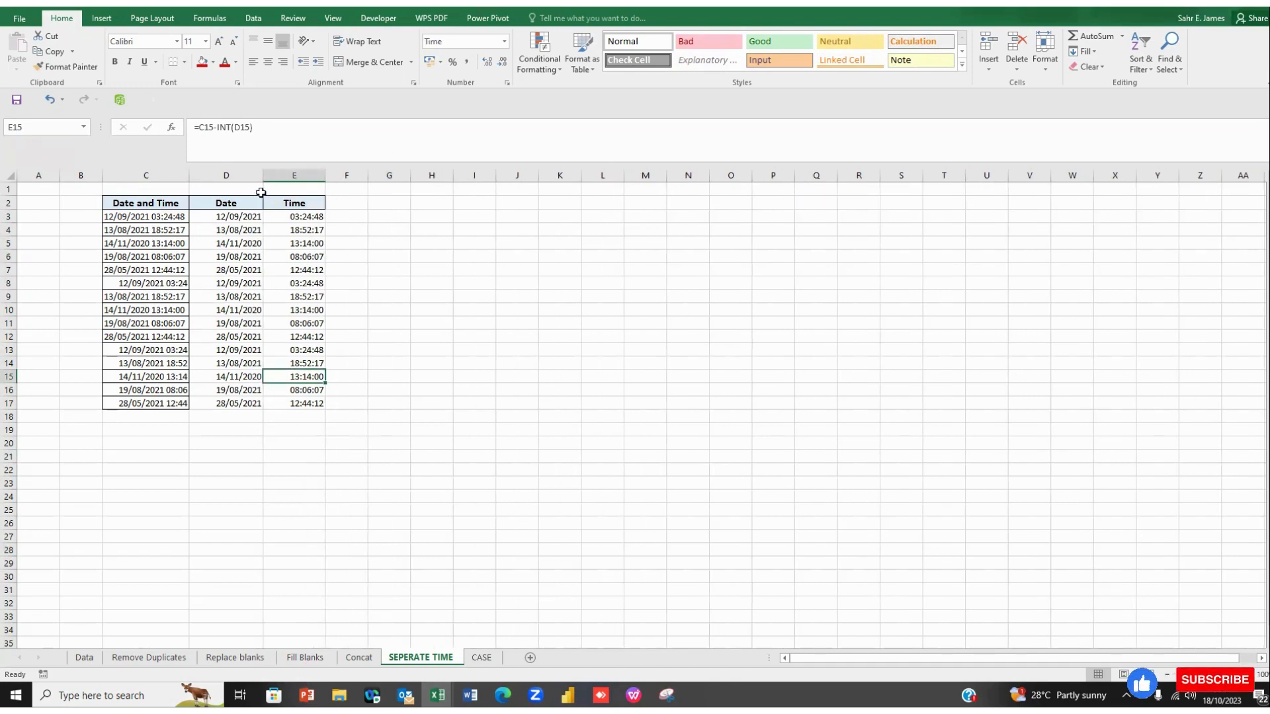
{"action": "left_click_drag", "start_coordinate": [262, 177], "coordinate": [268, 190]}
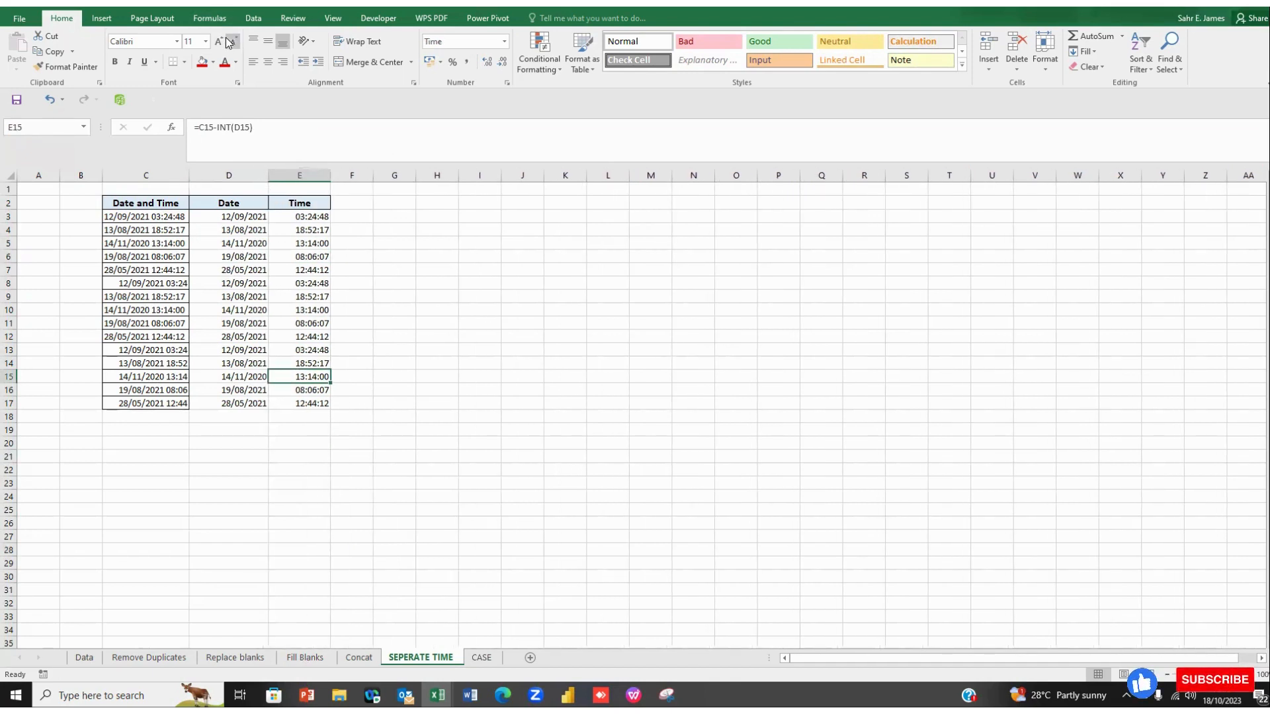
On the CASE sheet, convert the first full name to capitals by entering =UPPER(B2) in D2.
{"action": "left_click", "coordinate": [483, 658]}
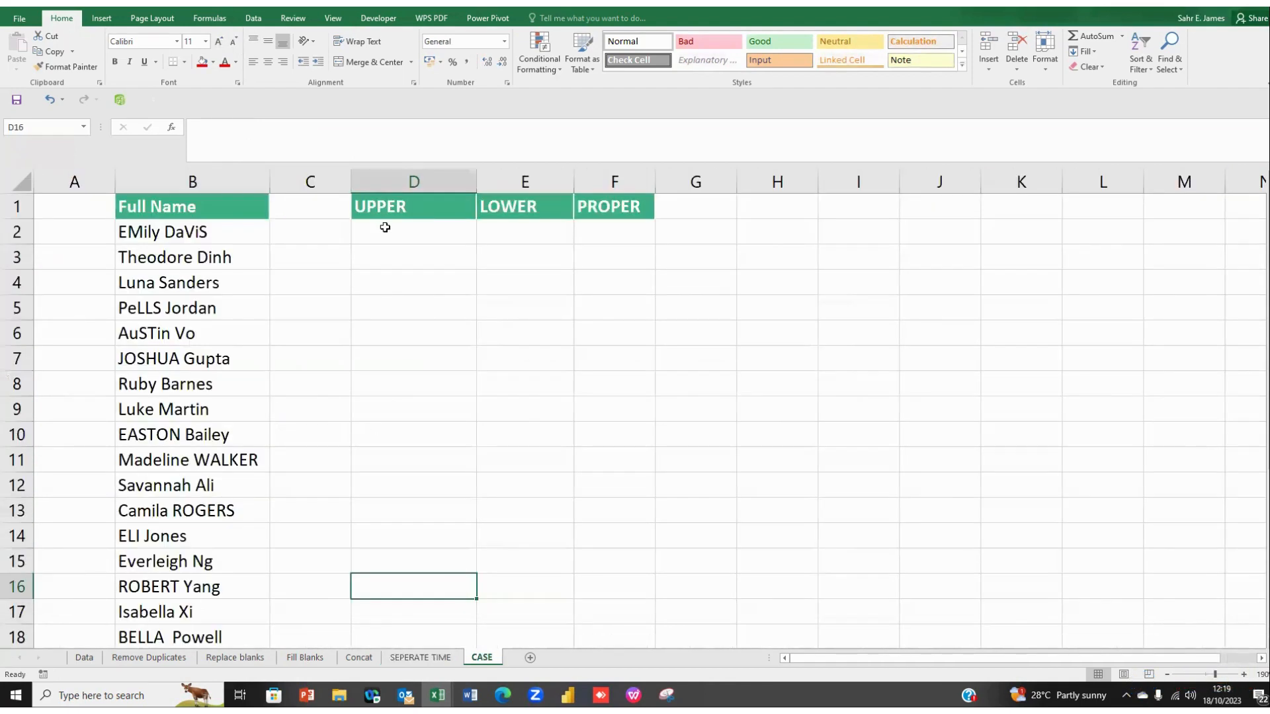
{"action": "left_click", "coordinate": [385, 227]}
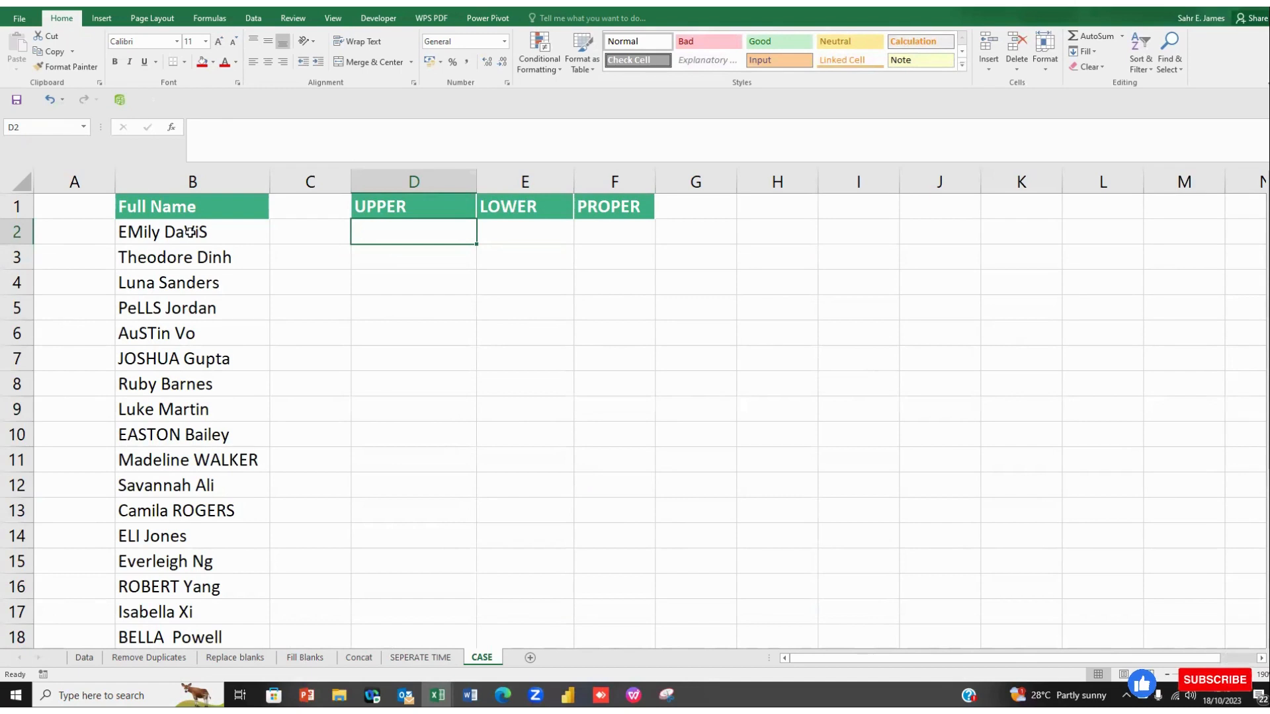
{"action": "type", "text": "="}
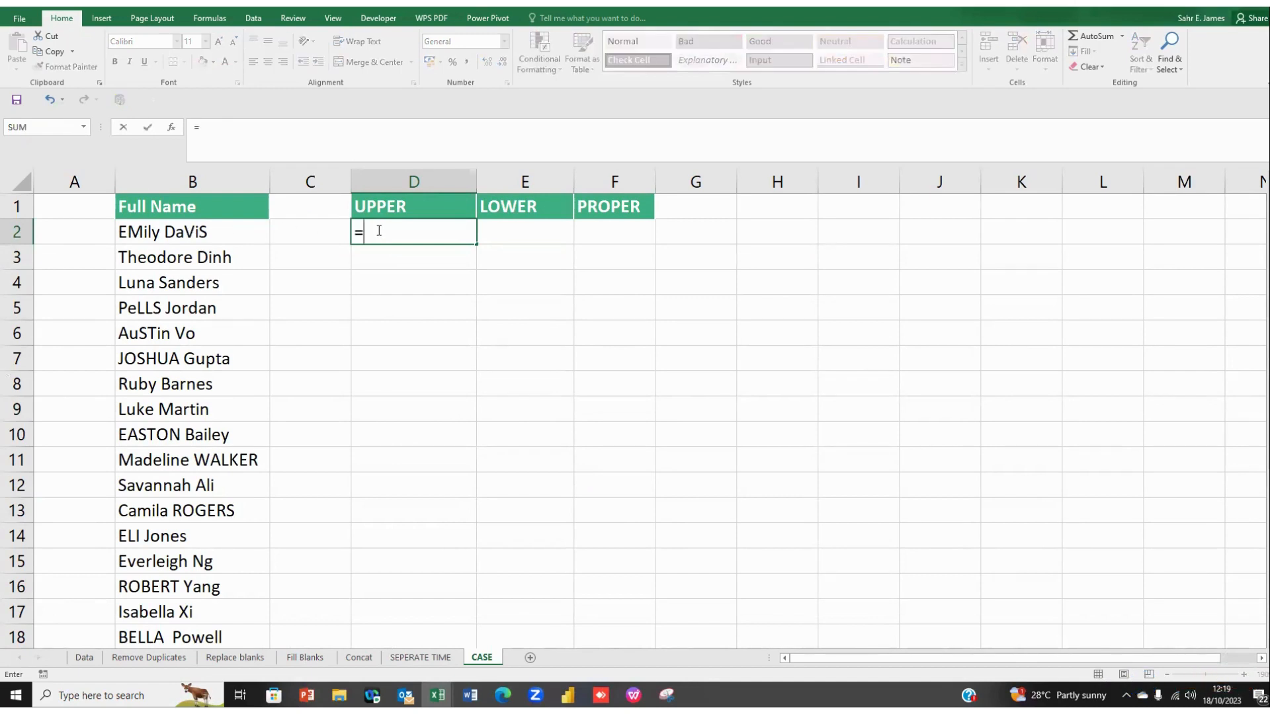
{"action": "type", "text": "U"}
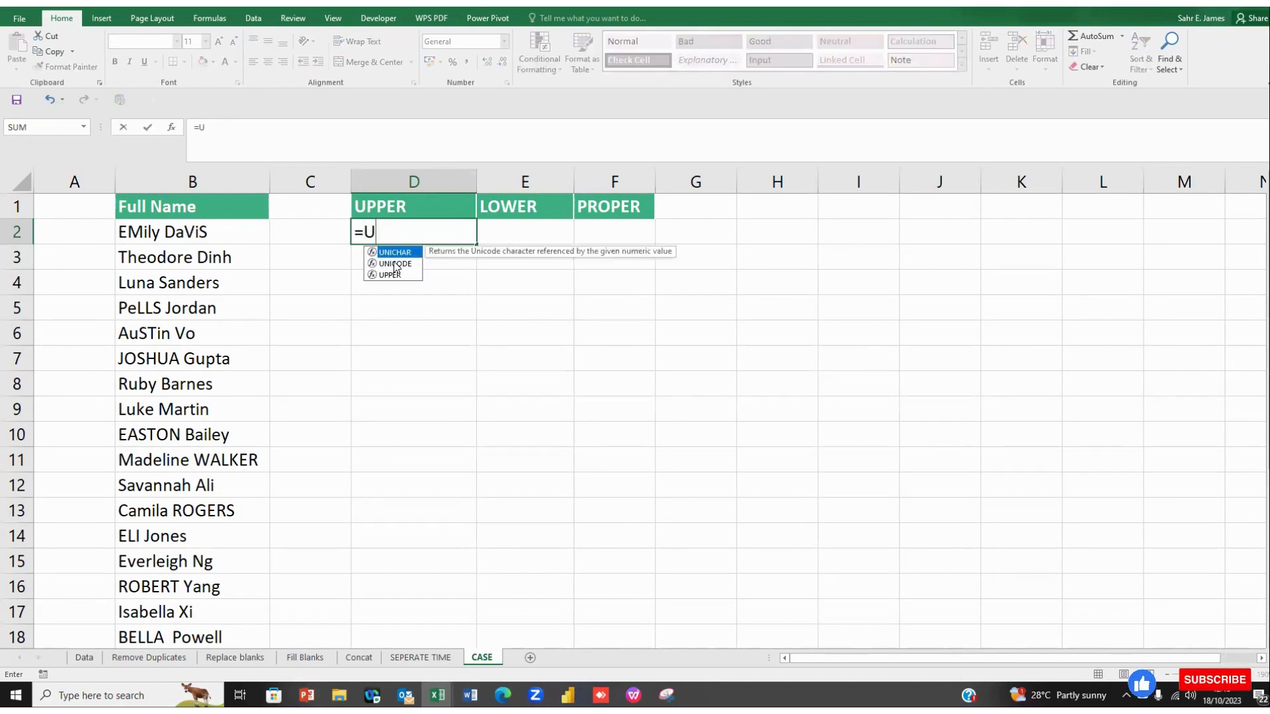
{"action": "type", "text": "PP"}
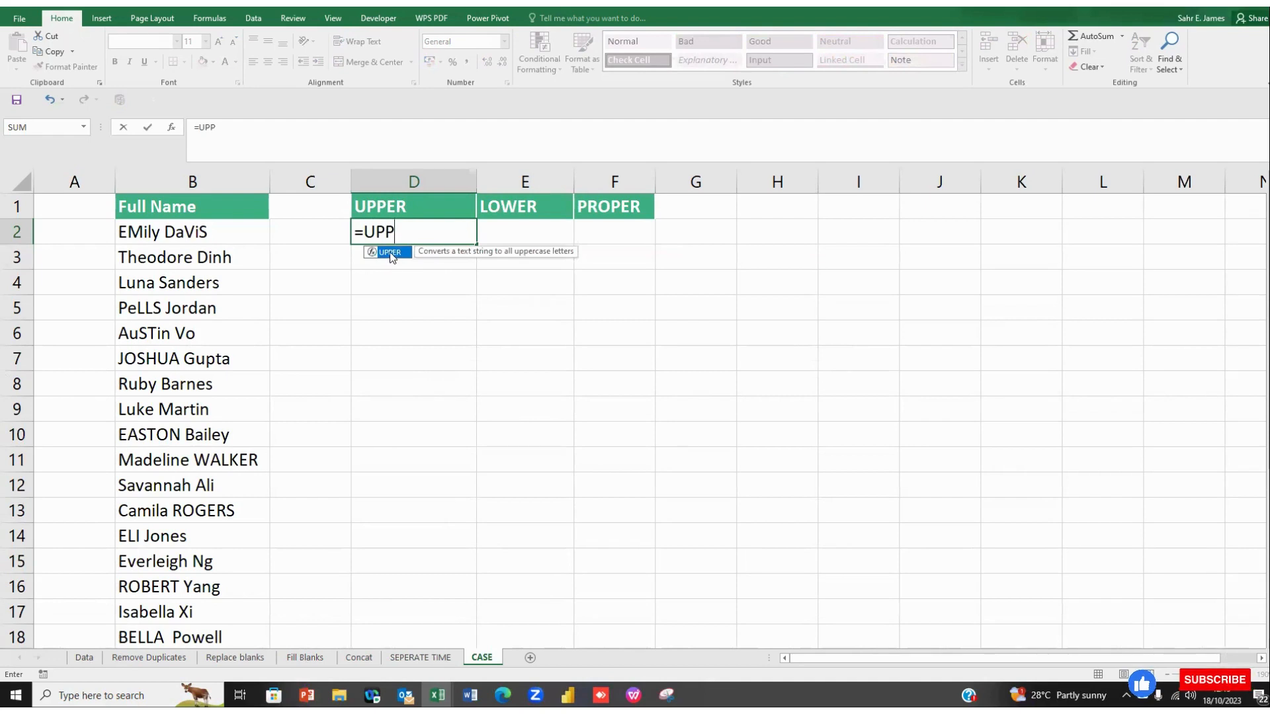
{"action": "double_click", "coordinate": [391, 254]}
{"action": "left_click", "coordinate": [188, 231]}
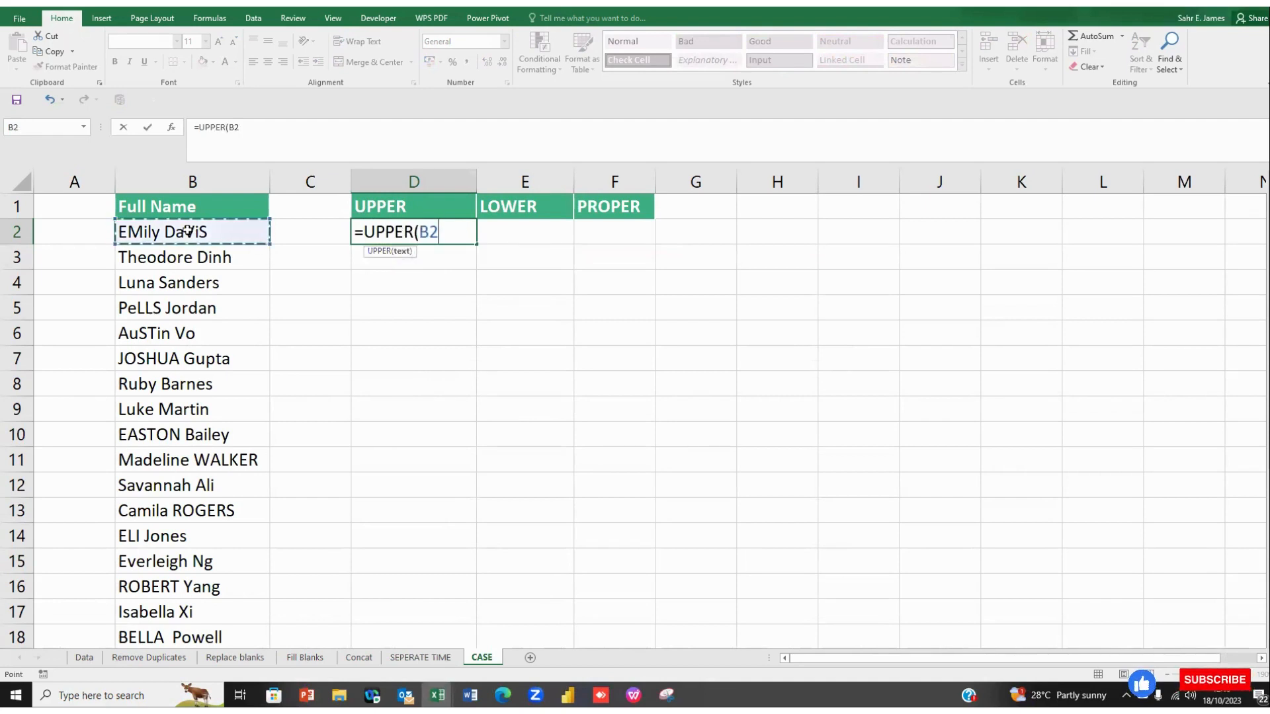
{"action": "type", "text": ")"}
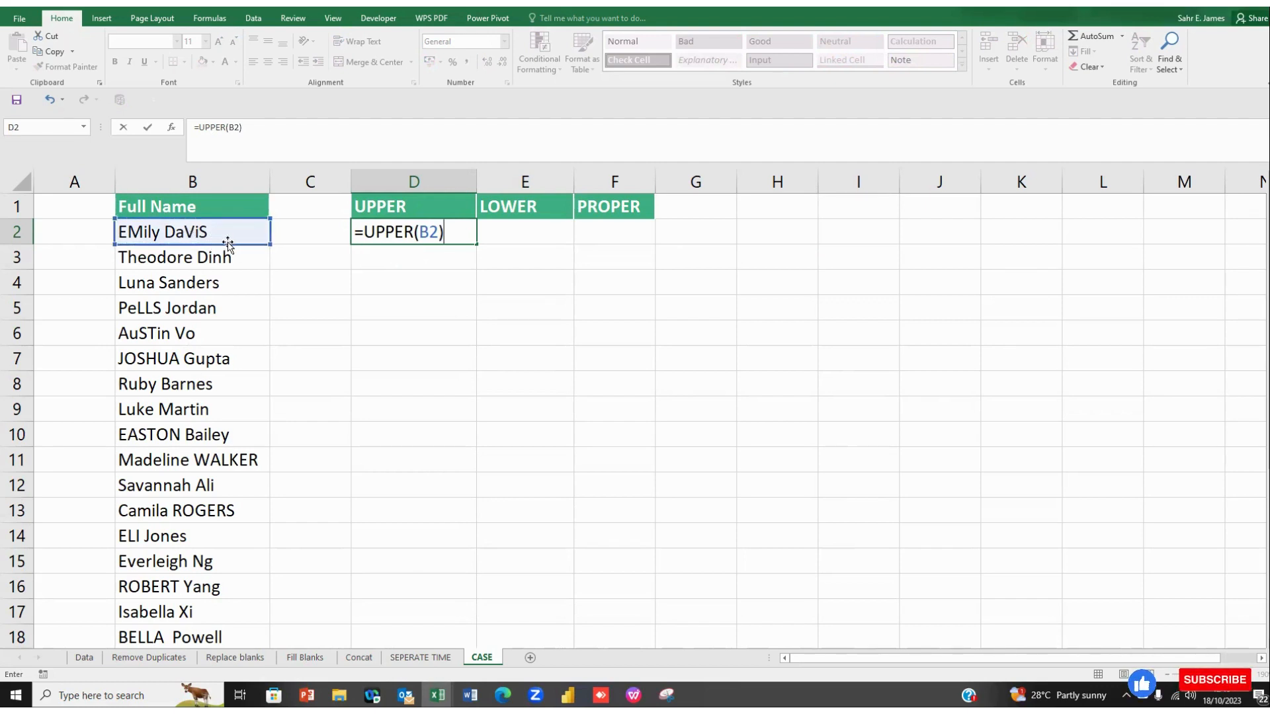
{"action": "key", "text": "Return"}
Fill the UPPER formula from D2 down to row 27 and autofit column D's width.
{"action": "left_click", "coordinate": [398, 236]}
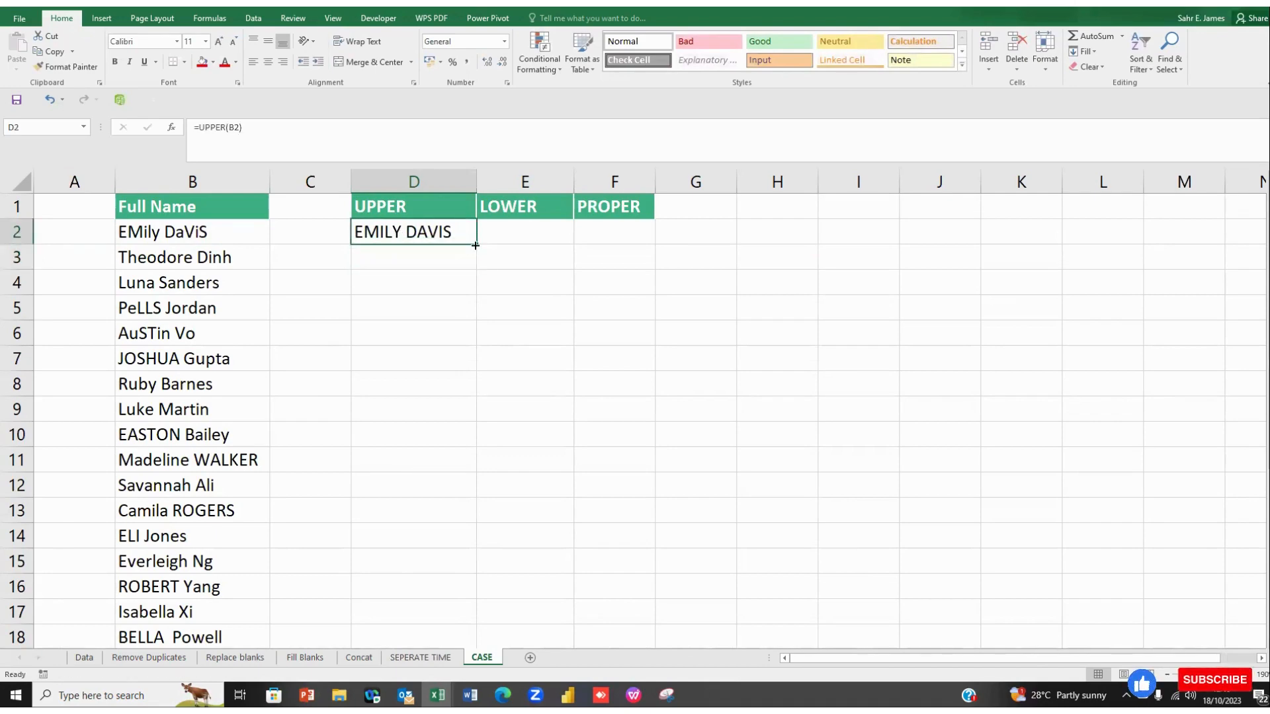
{"action": "left_click_drag", "start_coordinate": [475, 245], "coordinate": [475, 598]}
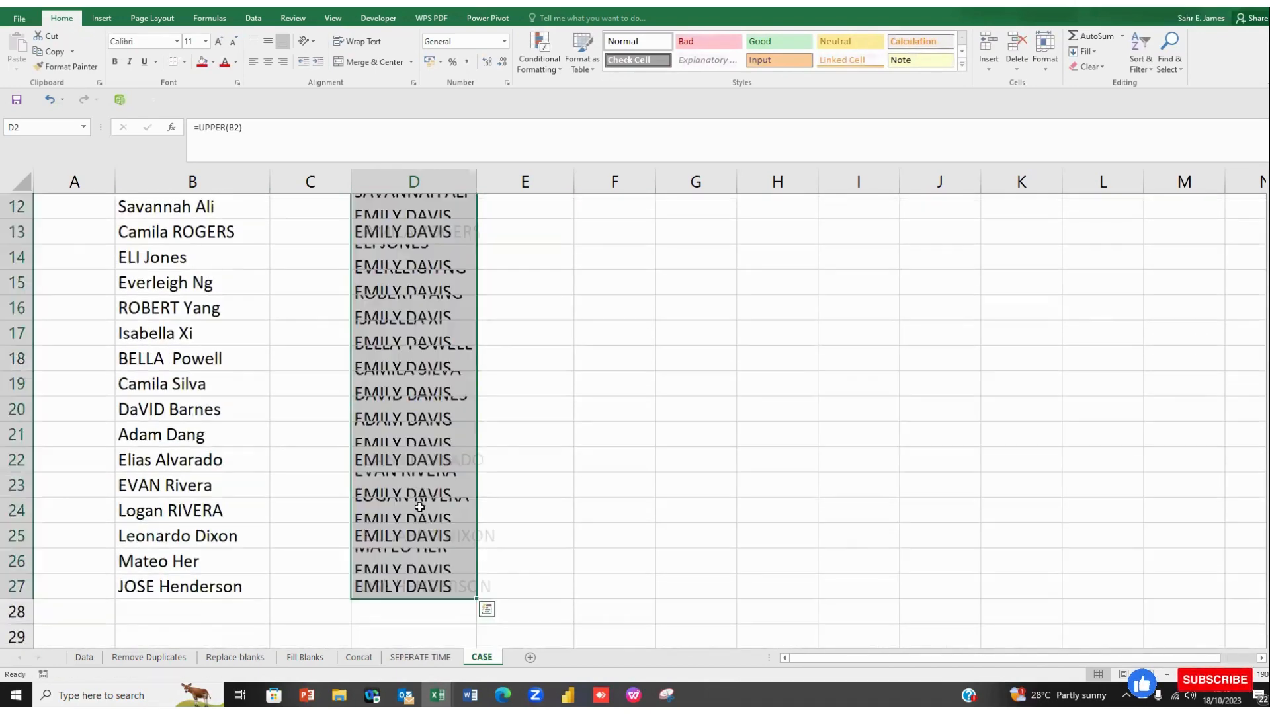
{"action": "scroll", "coordinate": [420, 507], "scroll_direction": "up", "scroll_amount": 4}
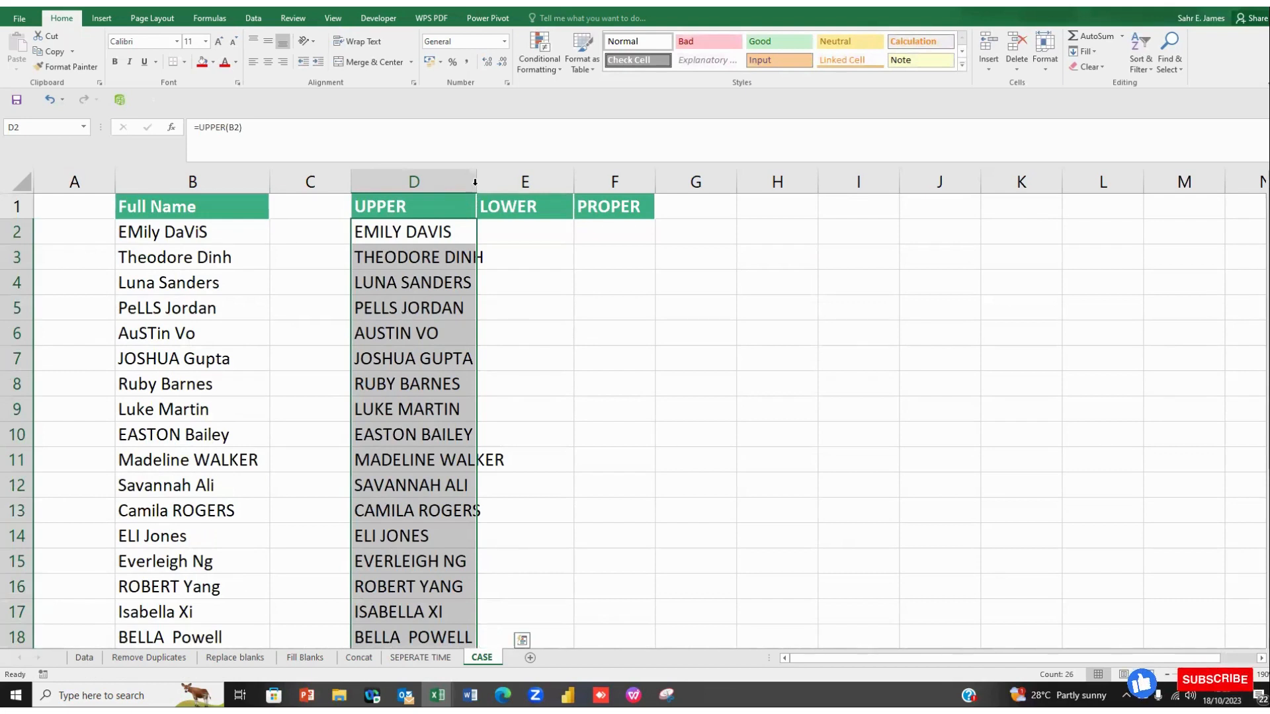
{"action": "double_click", "coordinate": [475, 182]}
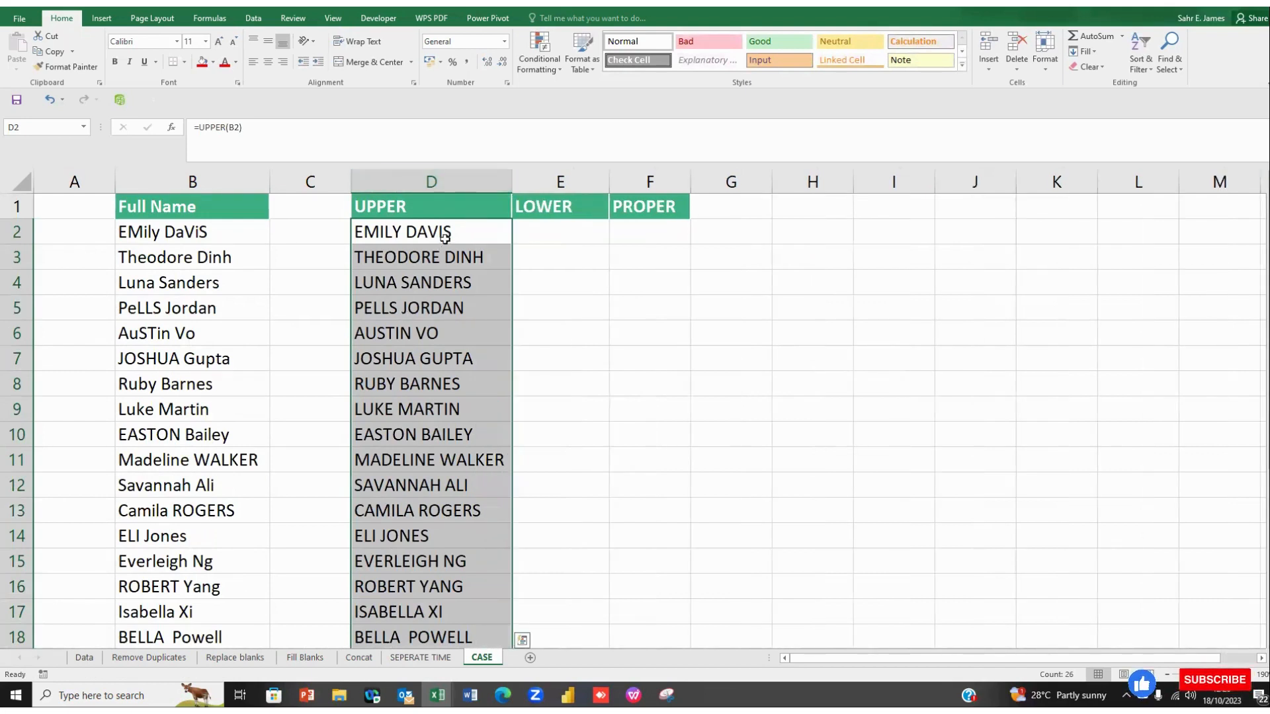
Convert the first full name to small letters by entering =LOWER(B2) in E2.
{"action": "left_click", "coordinate": [526, 232]}
{"action": "type", "text": "="}
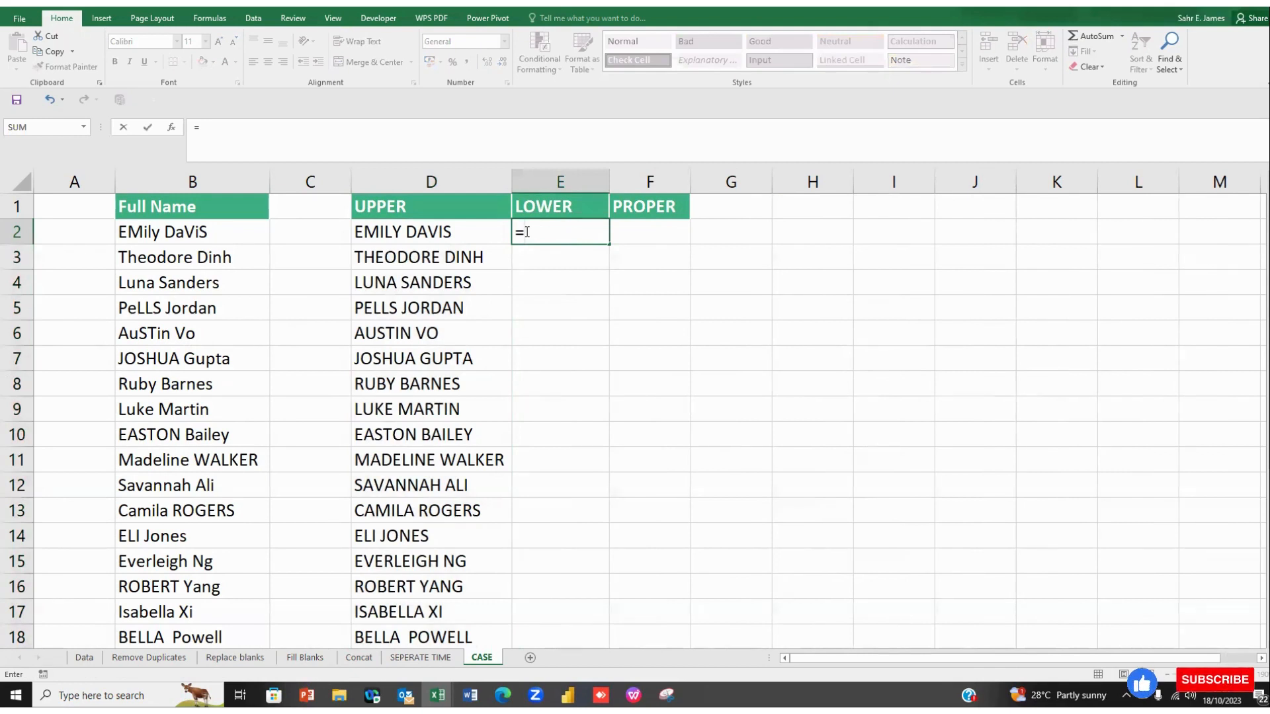
{"action": "type", "text": "LOWER"}
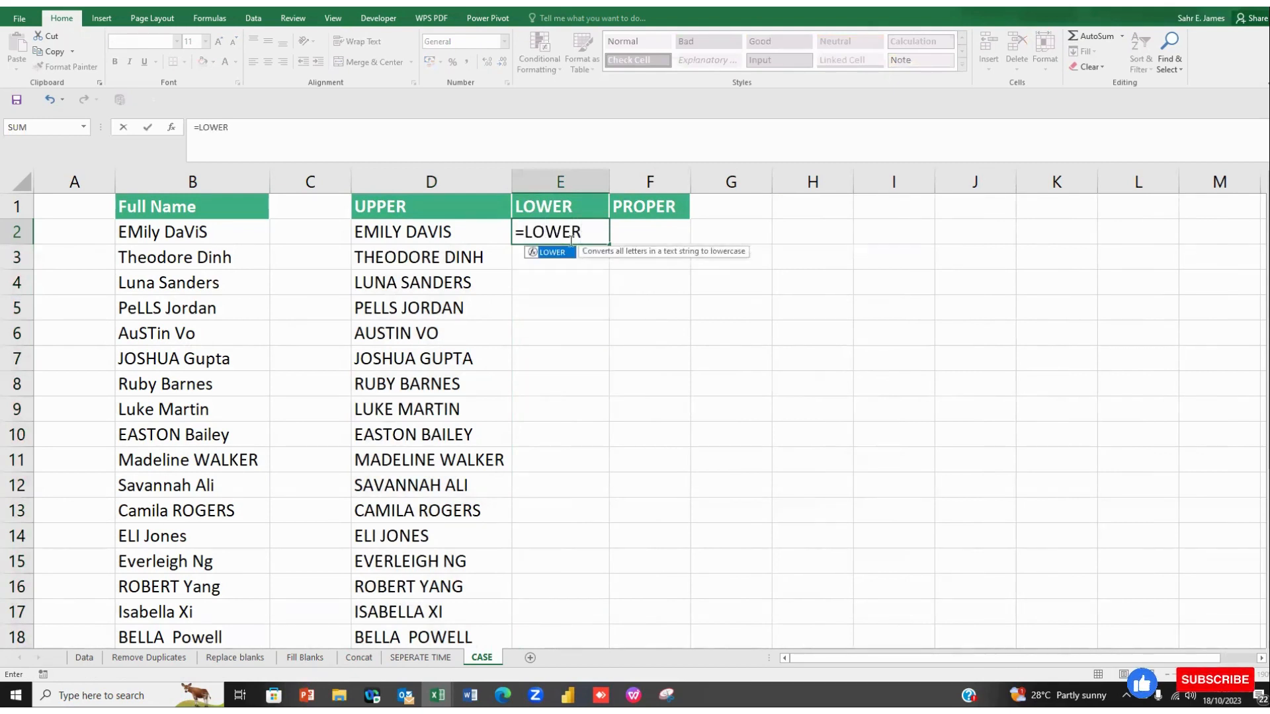
{"action": "double_click", "coordinate": [552, 253]}
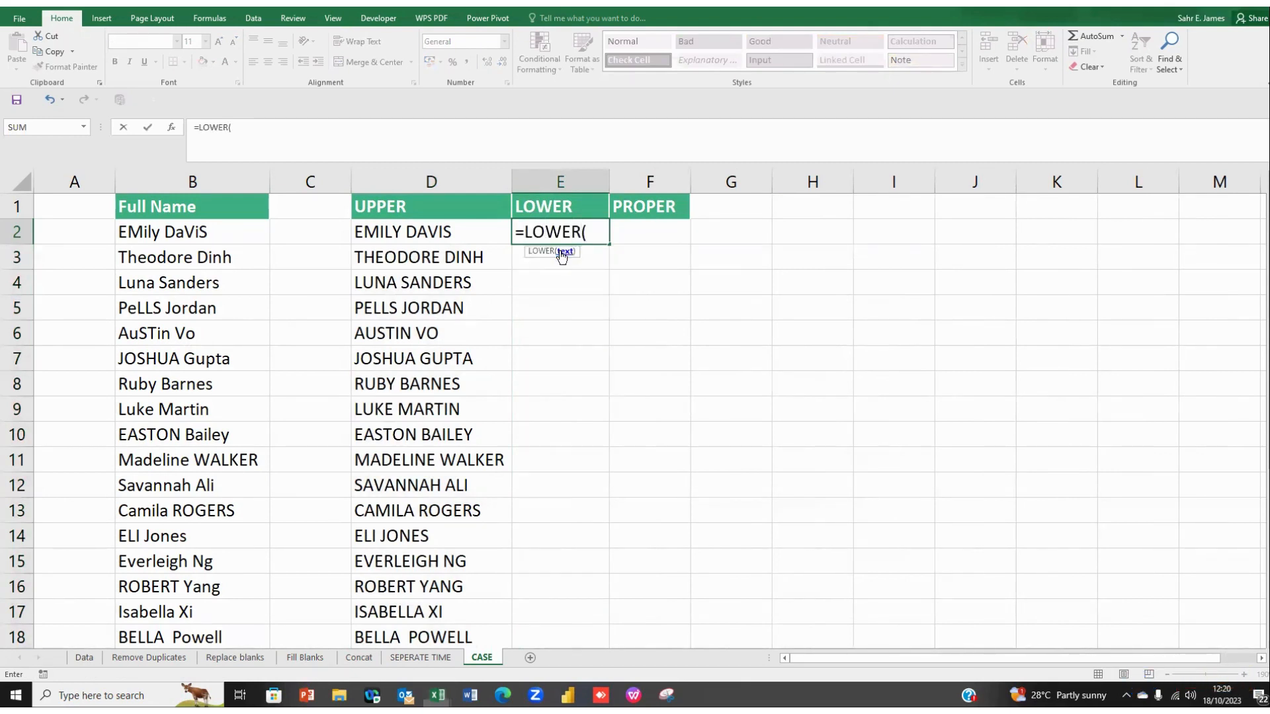
{"action": "left_click", "coordinate": [174, 231]}
{"action": "type", "text": ")"}
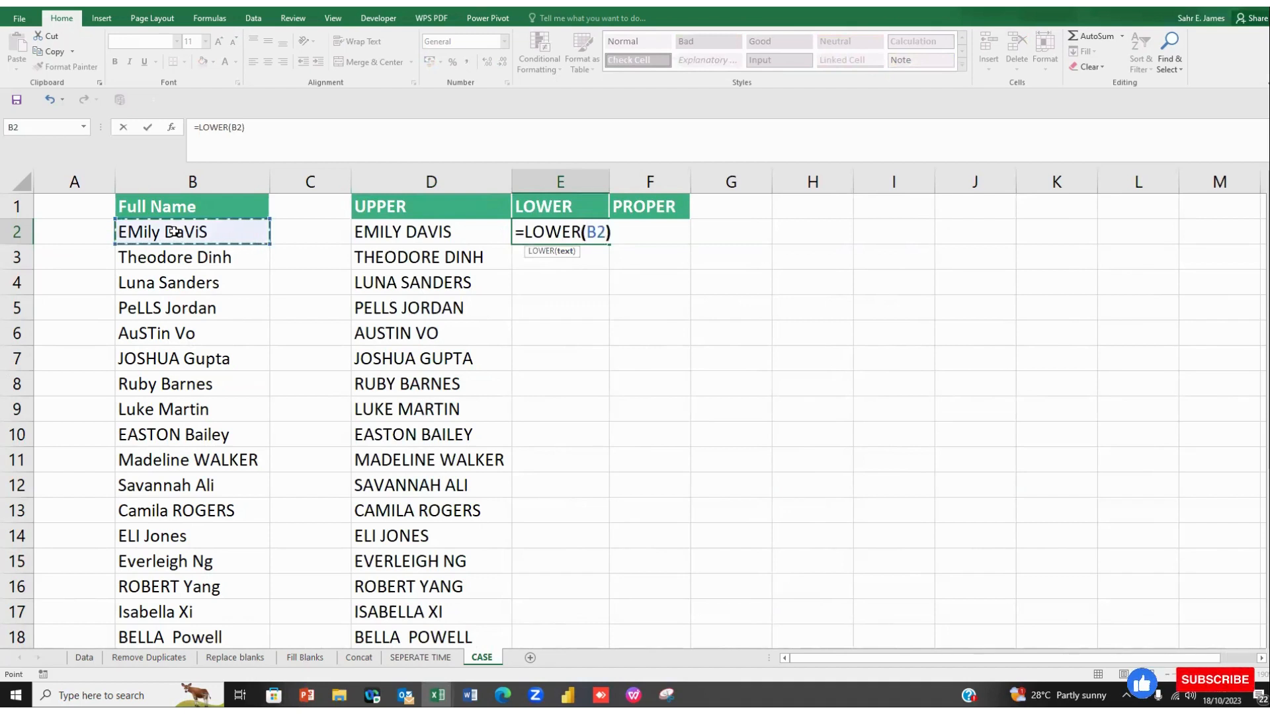
{"action": "key", "text": "Return"}
Fill the LOWER formula from E2 down to the last name row and autofit column E's width.
{"action": "left_click", "coordinate": [563, 240]}
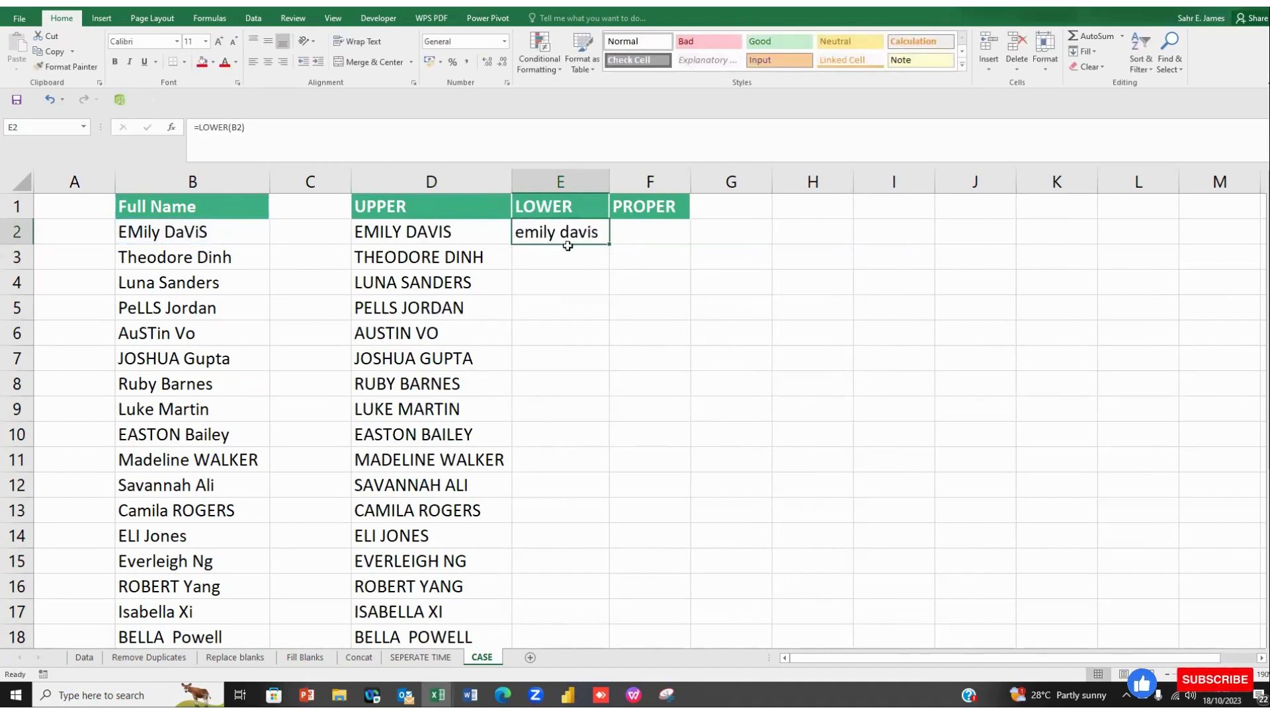
{"action": "double_click", "coordinate": [614, 246]}
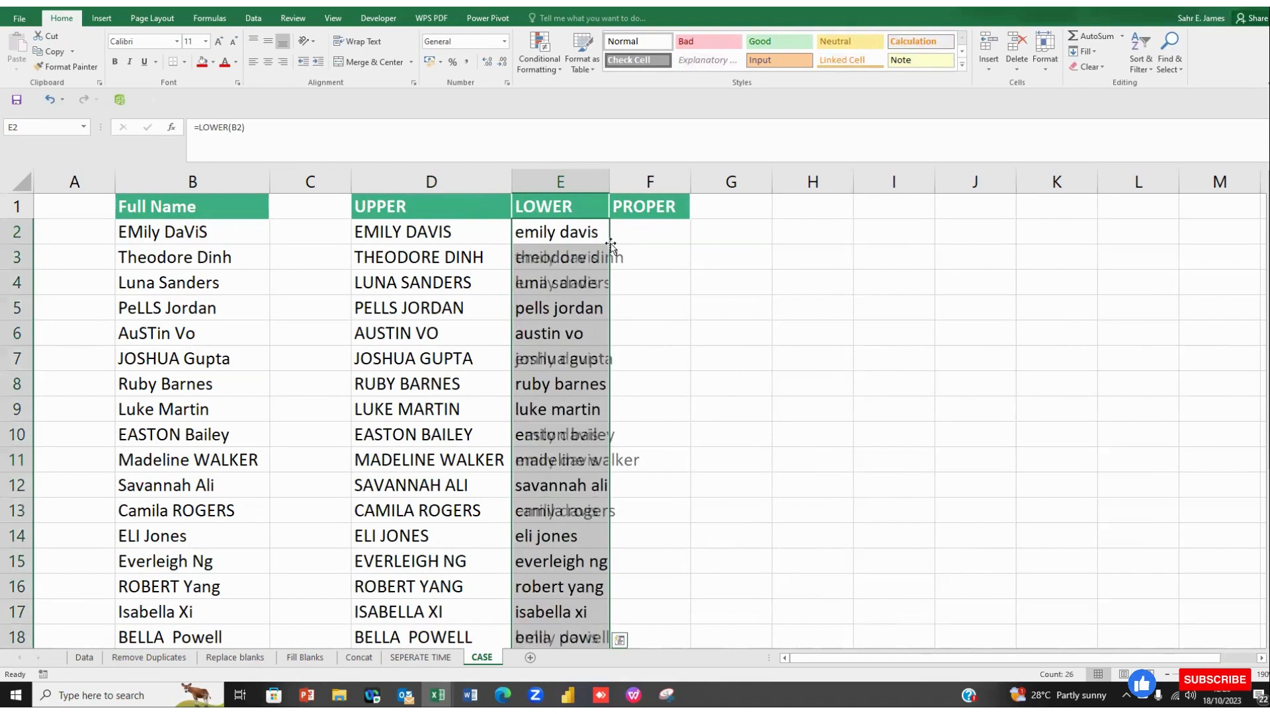
{"action": "double_click", "coordinate": [608, 185]}
Convert the first full name to proper case by entering =PROPER(B2) in F2.
{"action": "left_click", "coordinate": [676, 226]}
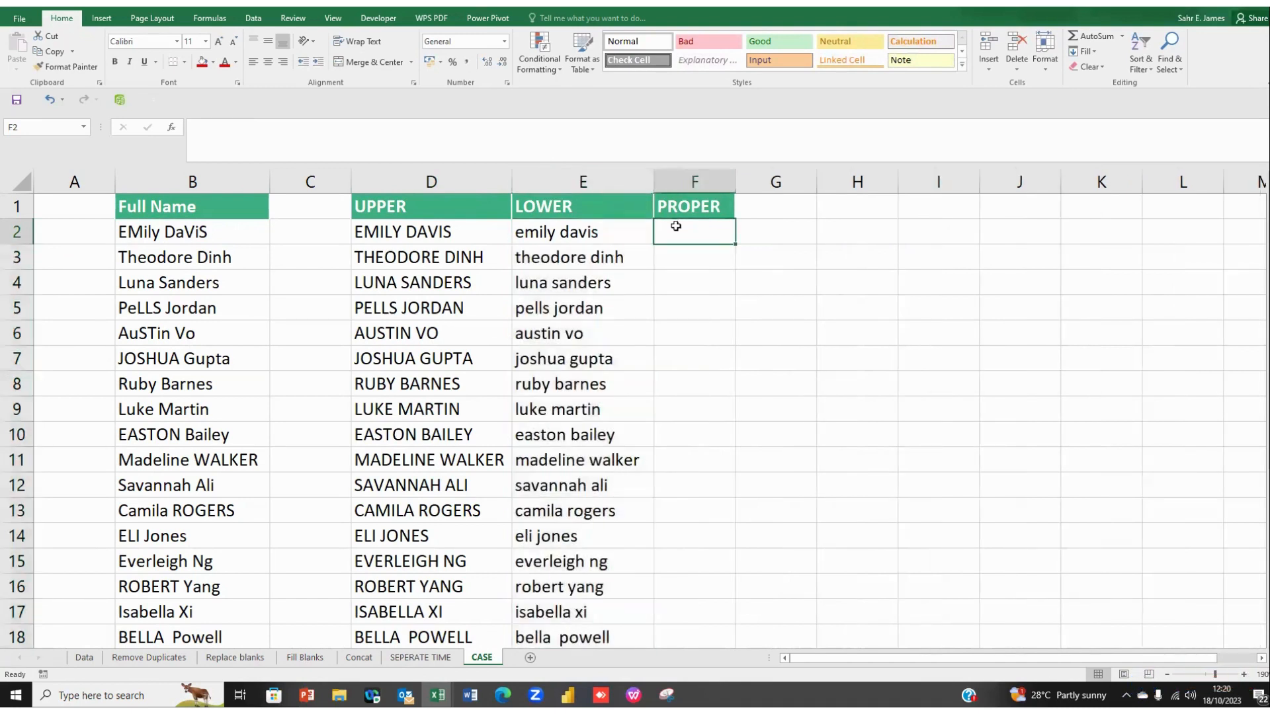
{"action": "type", "text": "="}
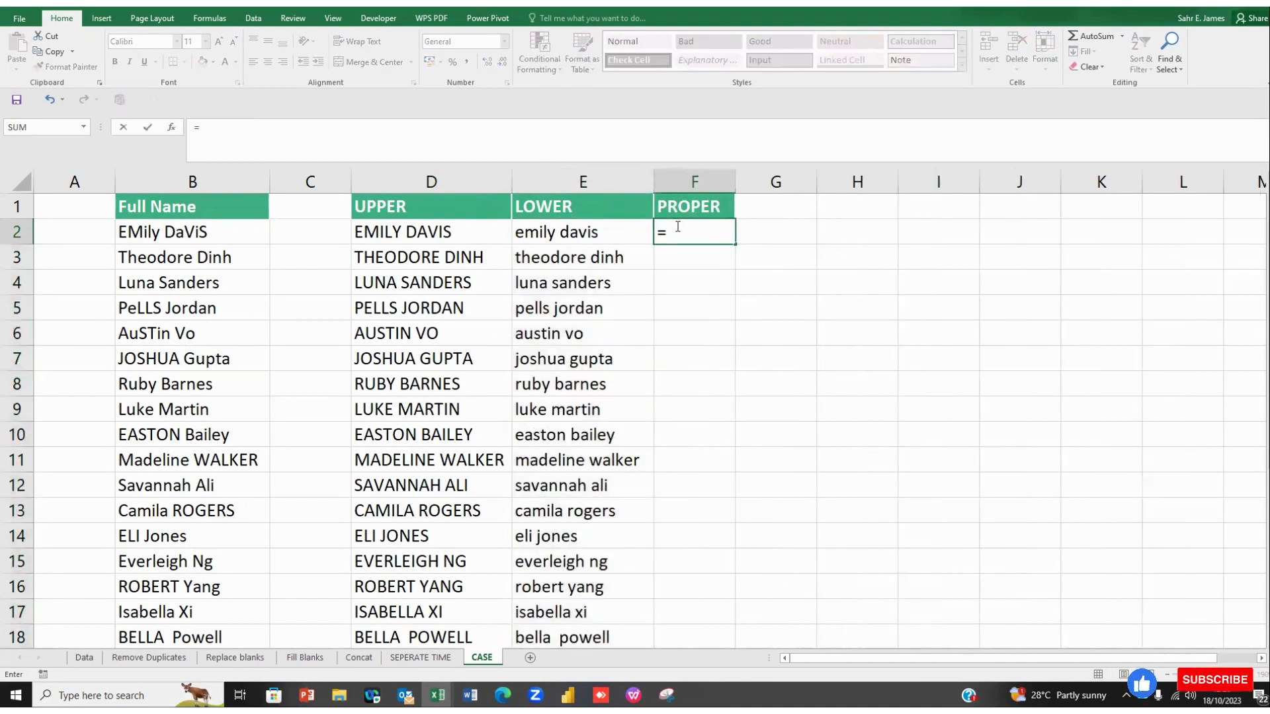
{"action": "type", "text": "PROP"}
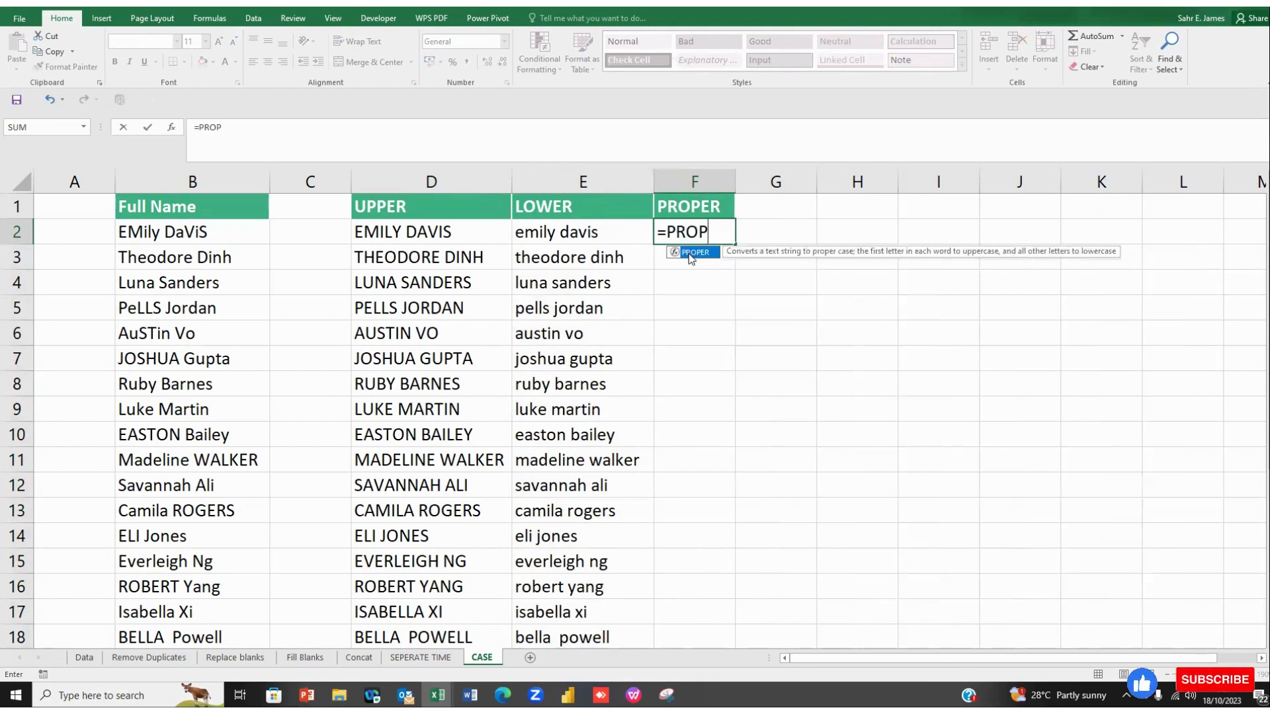
{"action": "double_click", "coordinate": [691, 252]}
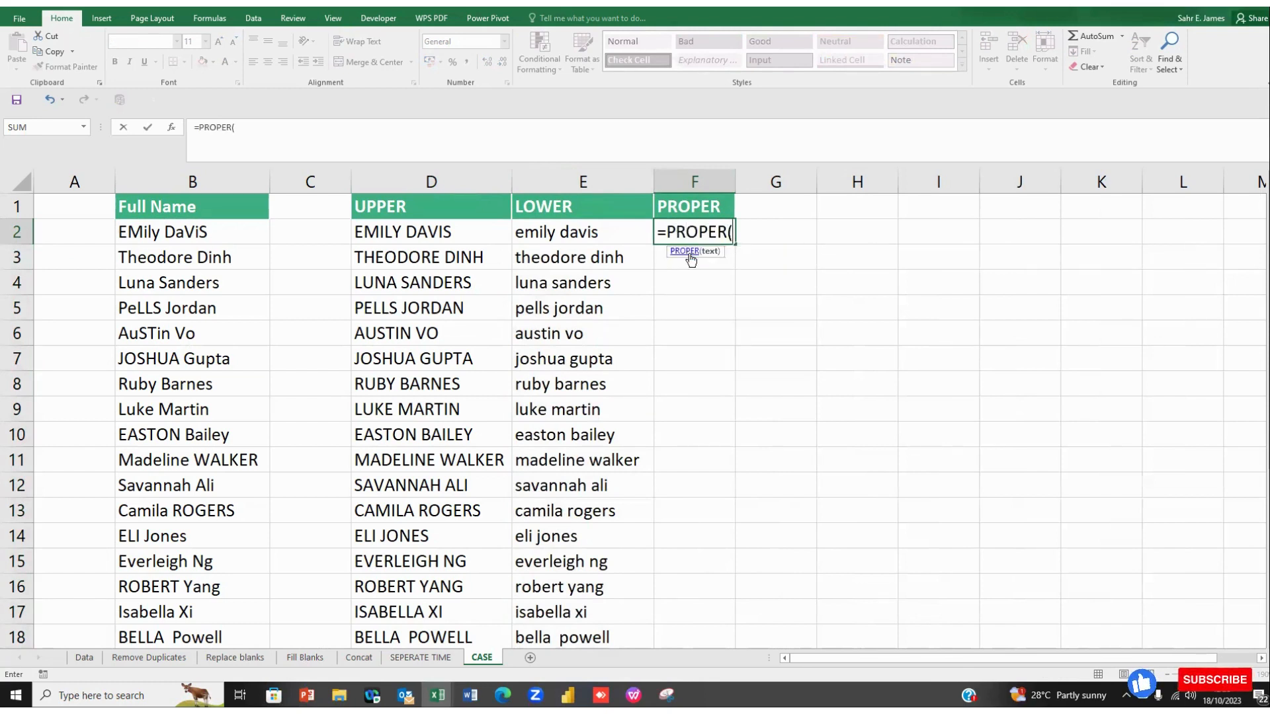
{"action": "left_click", "coordinate": [154, 233]}
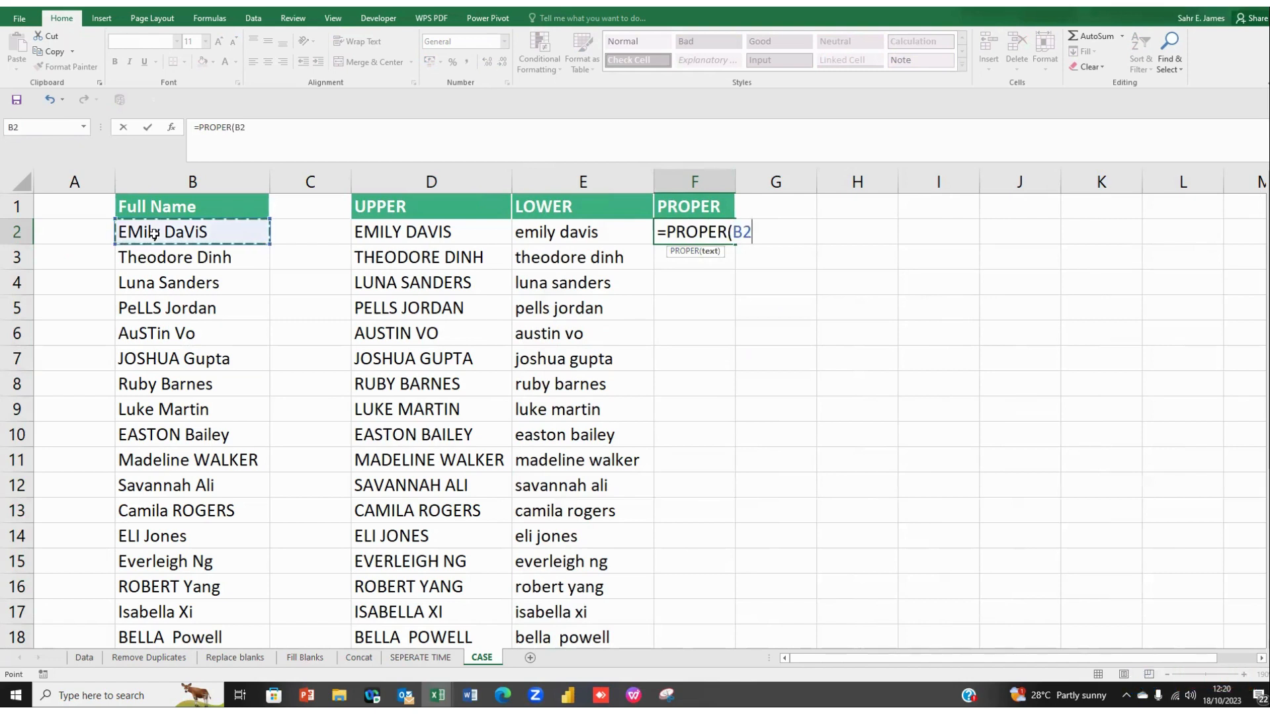
{"action": "type", "text": ")"}
{"action": "key", "text": "Return"}
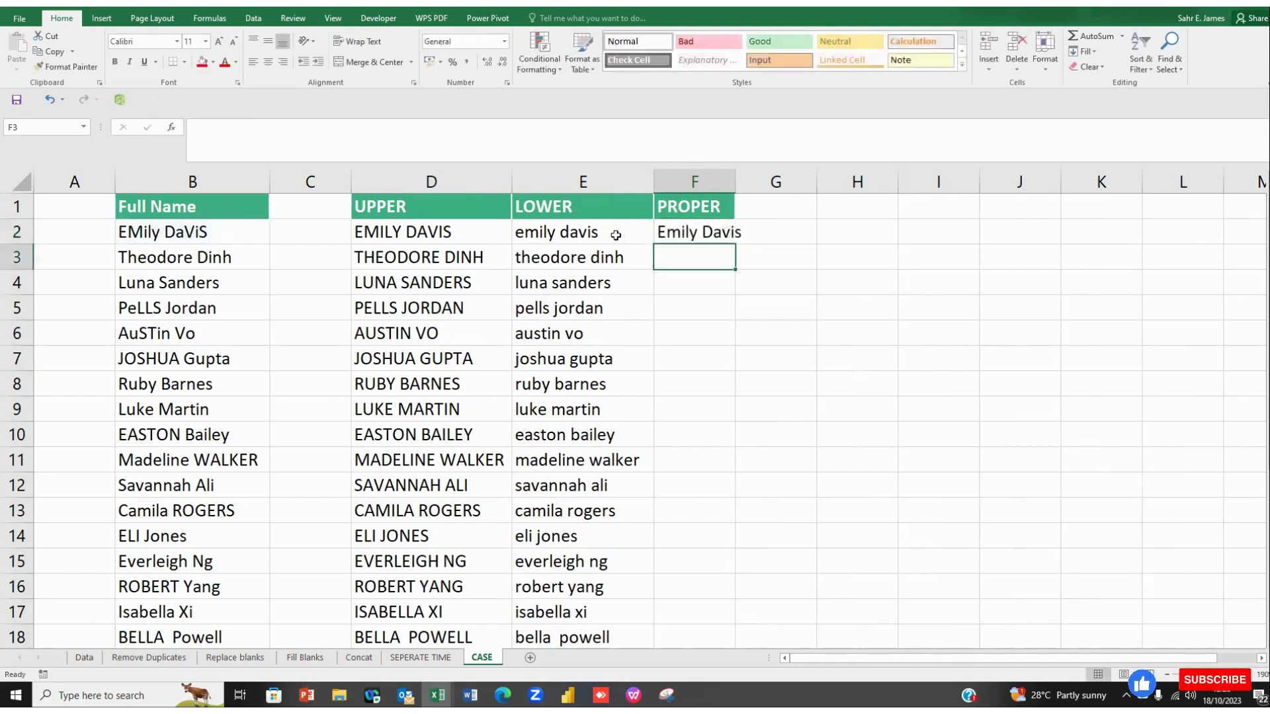
Fill the PROPER formula from F2 down to the last name row and autofit column F's width.
{"action": "left_click", "coordinate": [681, 231]}
{"action": "double_click", "coordinate": [736, 247]}
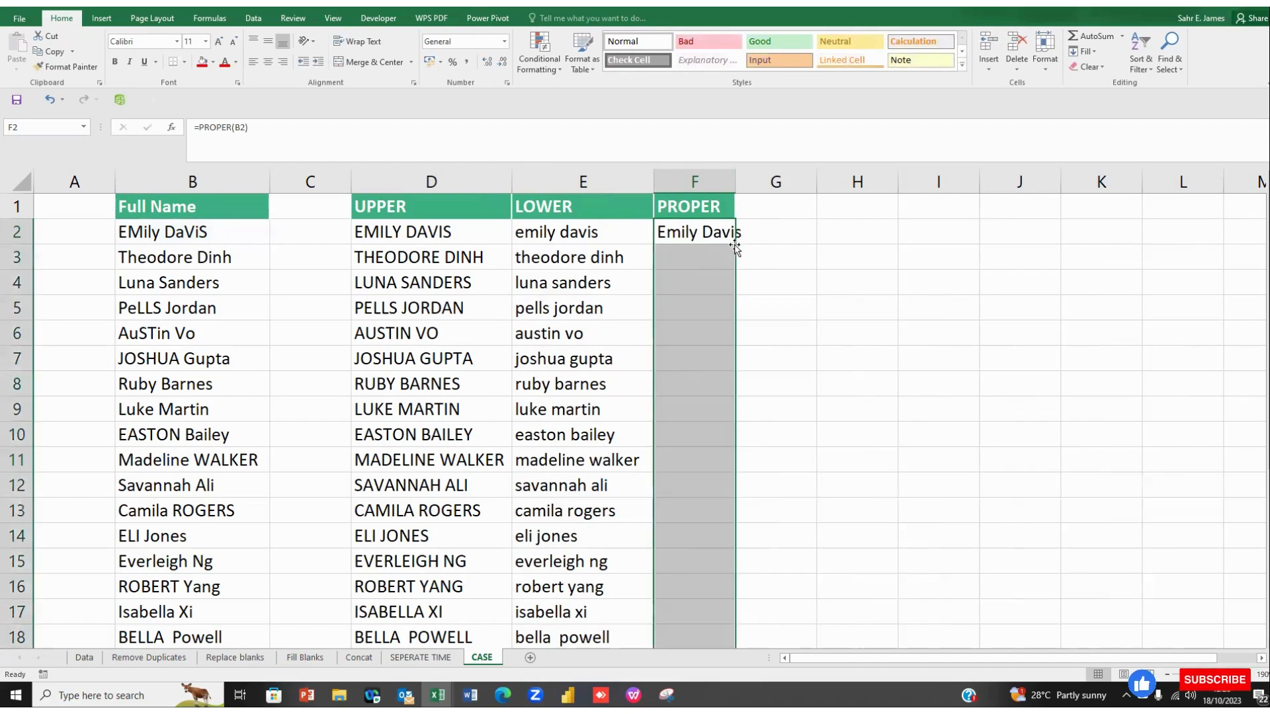
{"action": "double_click", "coordinate": [736, 181]}
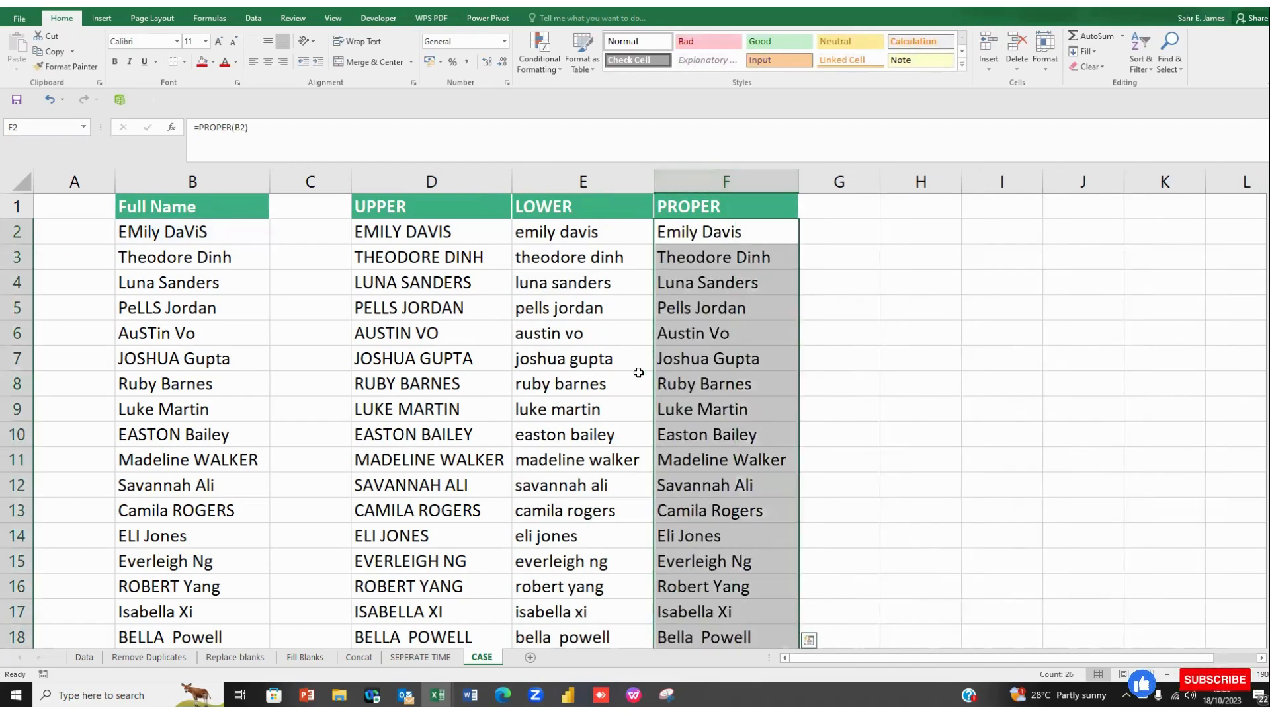
Review the converted names in the UPPER, LOWER and PROPER columns with the sheet zoomed out to 130%.
{"action": "scroll", "coordinate": [636, 371], "scroll_direction": "down", "scroll_amount": 3}
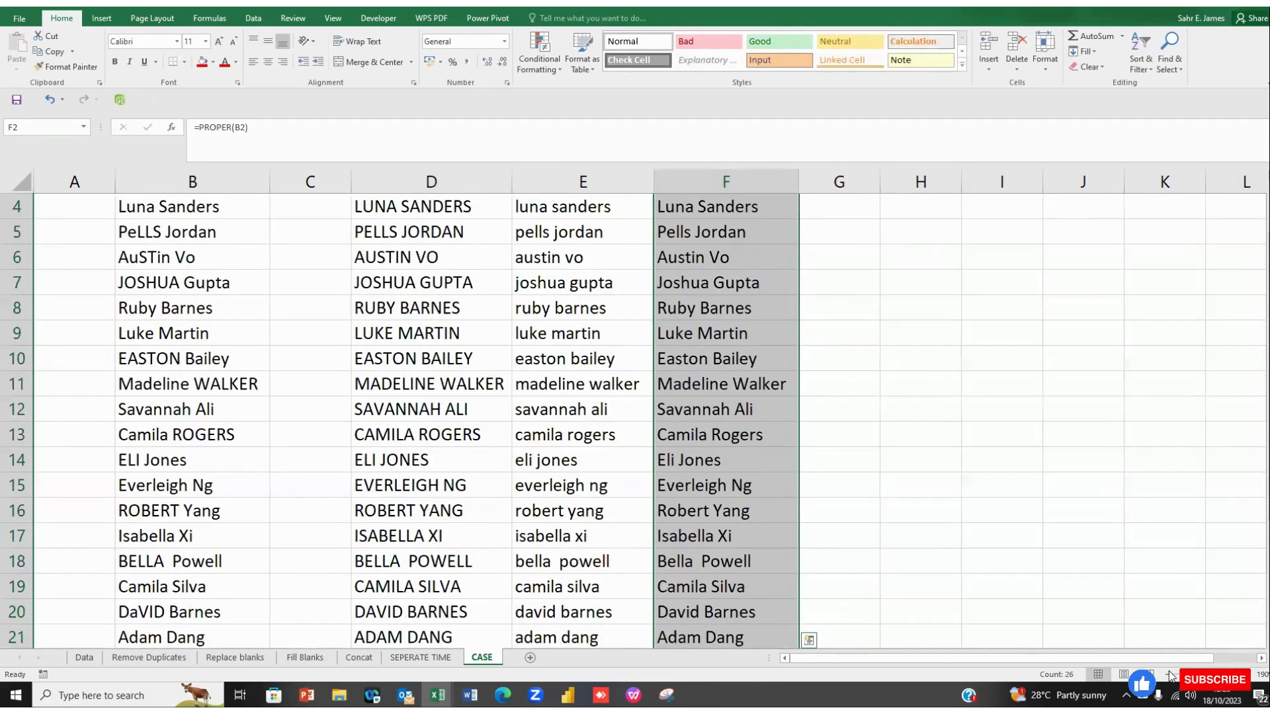
{"action": "left_click", "coordinate": [1167, 674]}
{"action": "left_click", "coordinate": [1167, 674]}
{"action": "left_click", "coordinate": [1169, 675]}
{"action": "left_click", "coordinate": [1170, 675]}
{"action": "left_click", "coordinate": [1169, 676]}
{"action": "left_click", "coordinate": [1170, 676]}
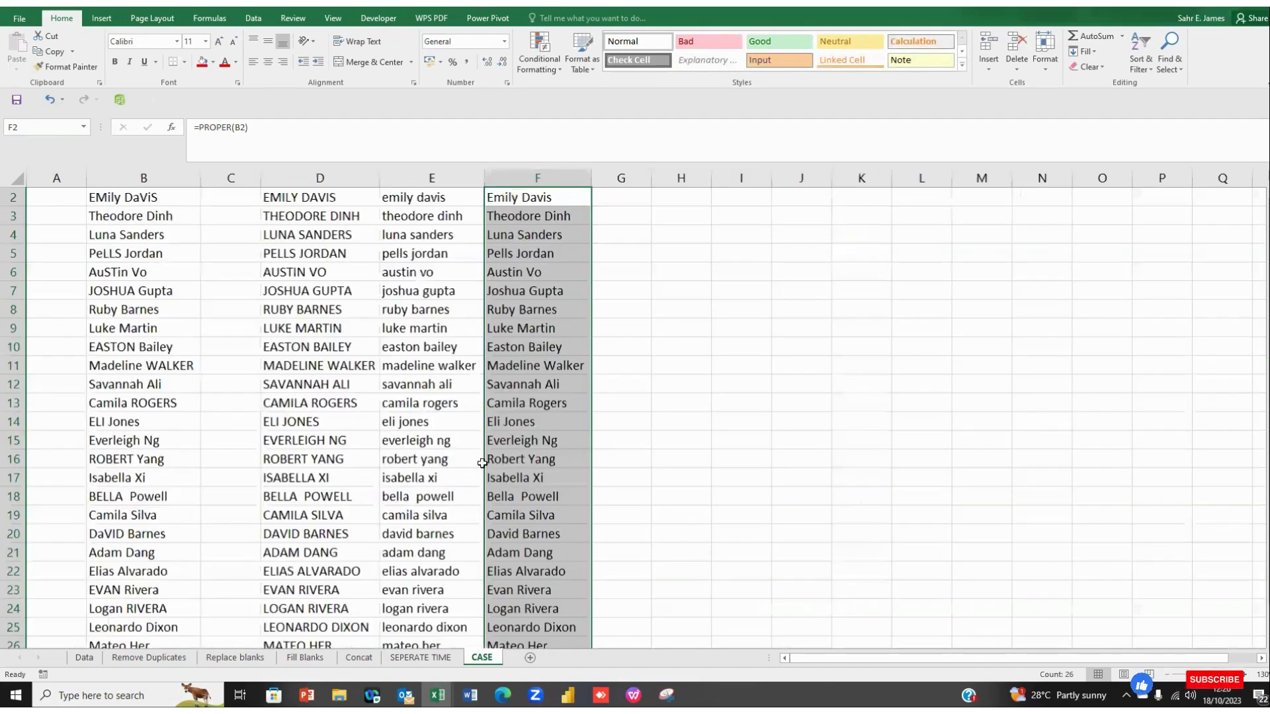